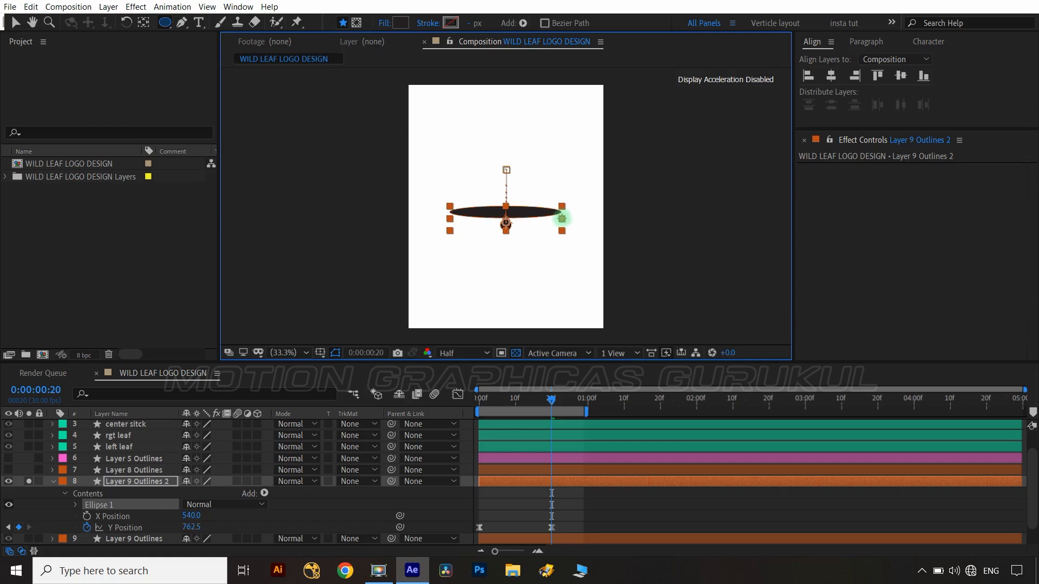
Make the ellipse on Layer 9 Outlines 2 slightly flatter and set its fill to None.
drag(562, 218, 563, 212)
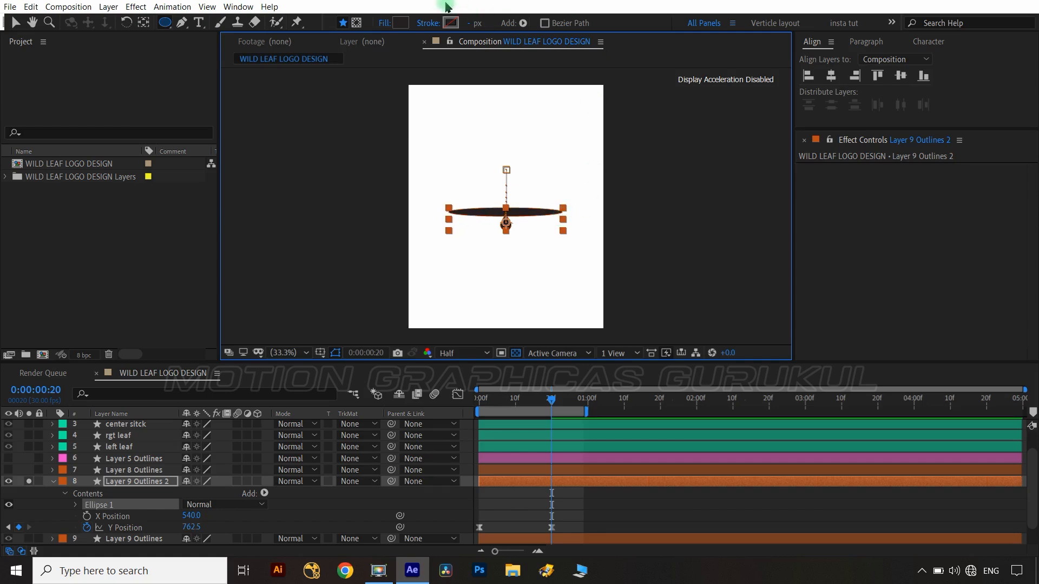
click(380, 22)
click(649, 226)
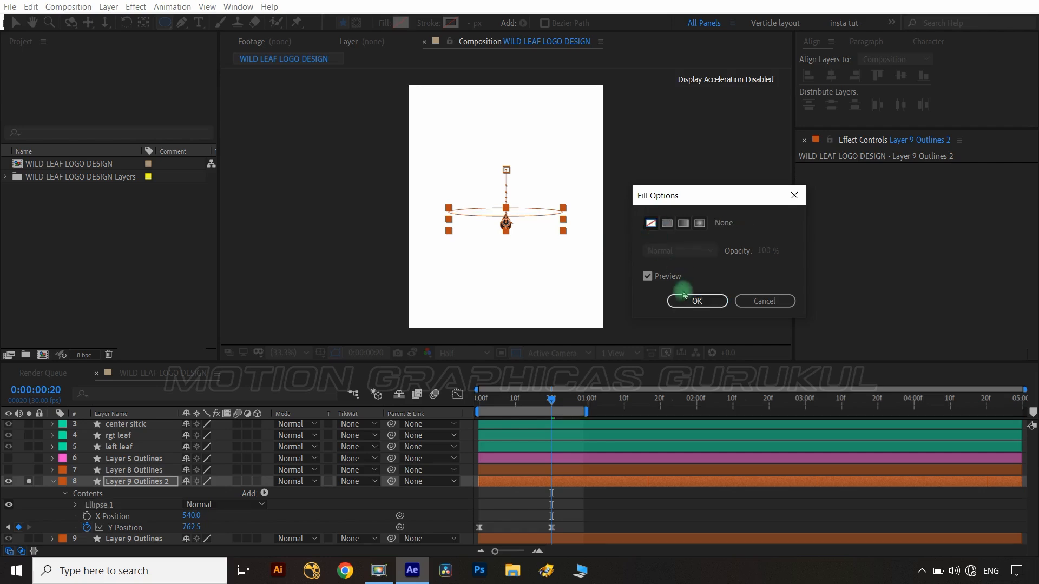
click(680, 296)
Give the ellipse a black stroke with a width of 5 px.
click(448, 22)
drag(181, 259, 26, 454)
click(358, 237)
click(473, 23)
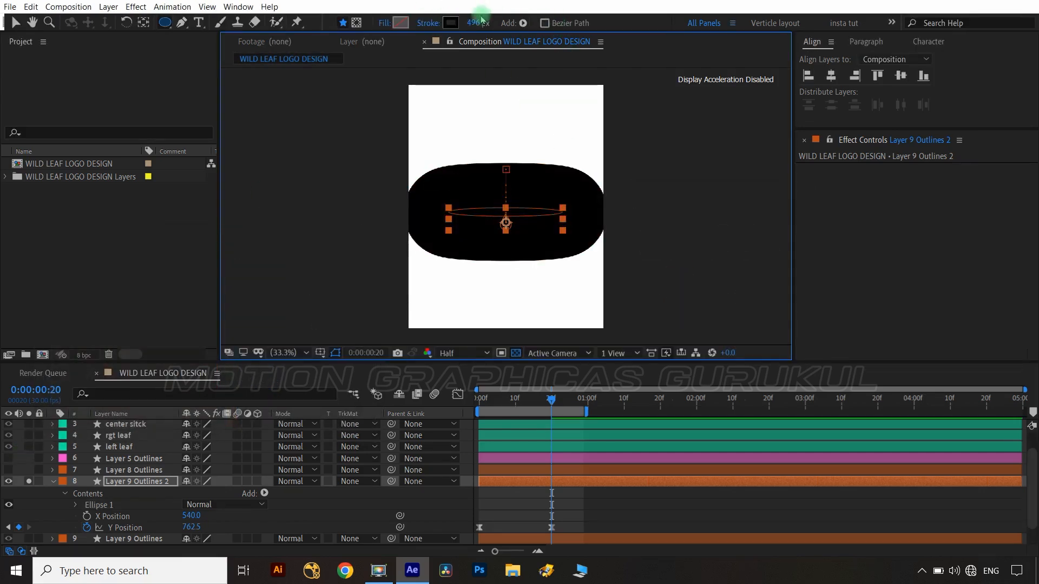
text(5)
key(Return)
click(417, 106)
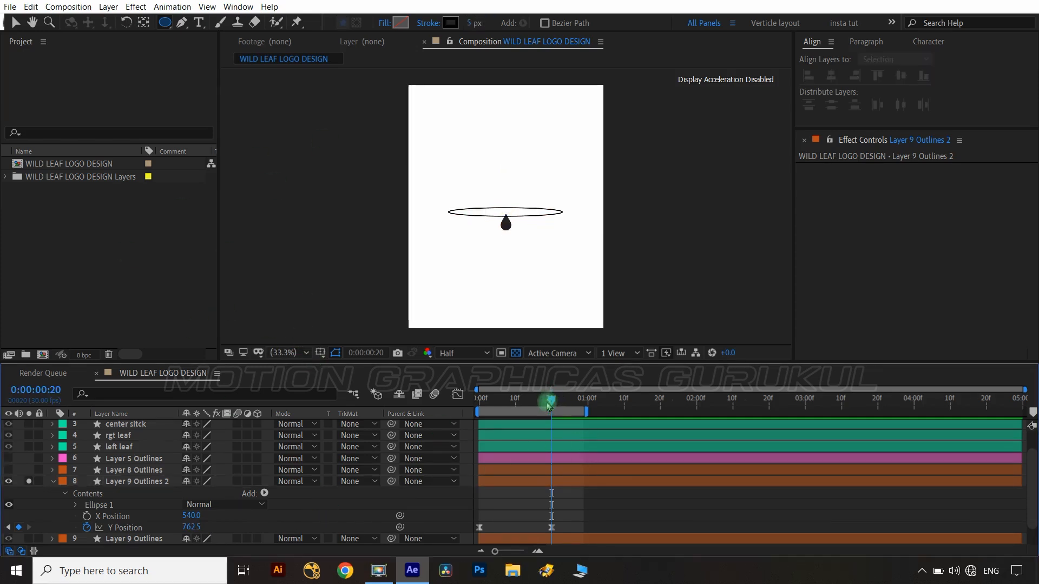
Create a new shape layer and move the ellipse from Layer 9 Outlines 2 into it.
mouse_move(548, 406)
mouse_down()
mouse_move(513, 407)
mouse_move(551, 412)
mouse_up()
click(290, 513)
right_click(315, 523)
mouse_move(336, 394)
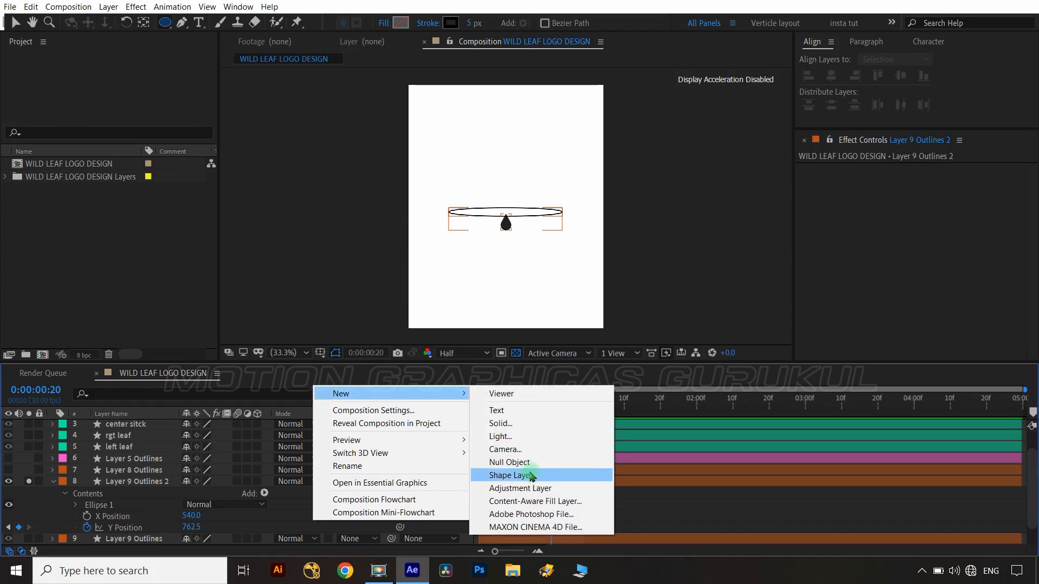
click(567, 471)
click(98, 541)
key(ctrl+x)
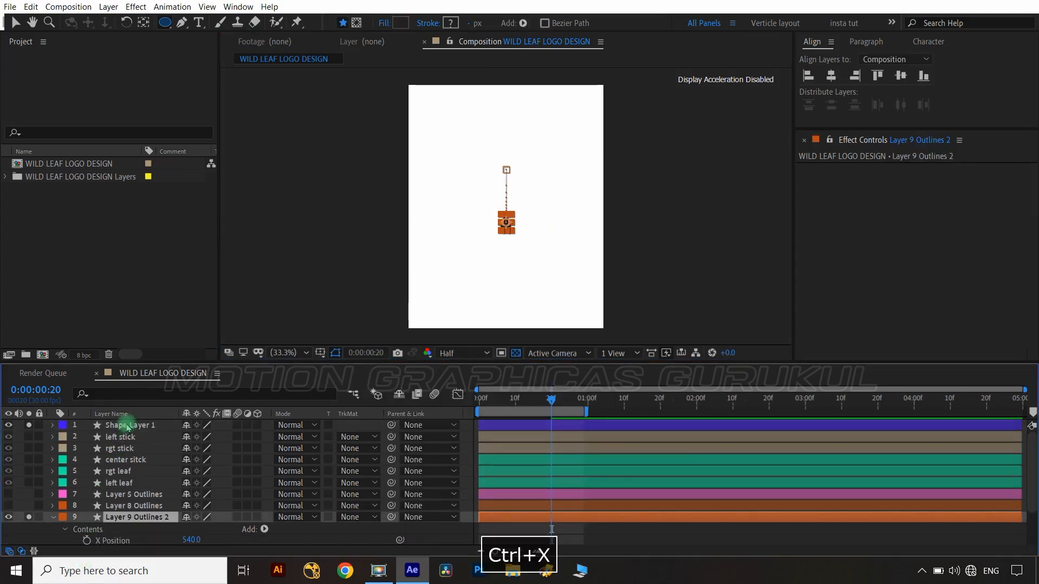
click(127, 425)
key(ctrl+v)
Center Shape Layer 1 horizontally in the composition and place its anchor point at the ellipse's center.
click(831, 75)
click(878, 76)
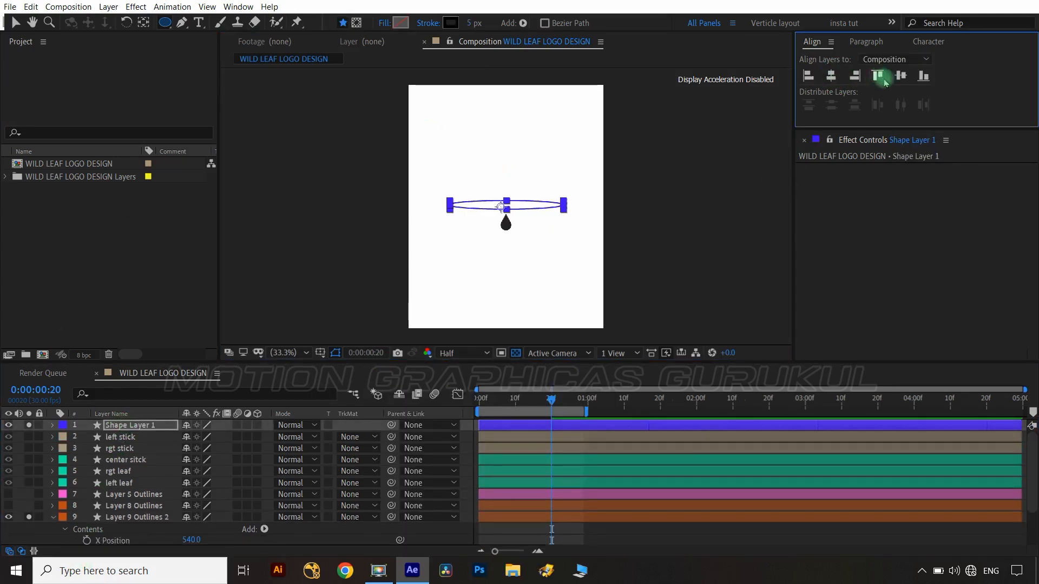
key(v)
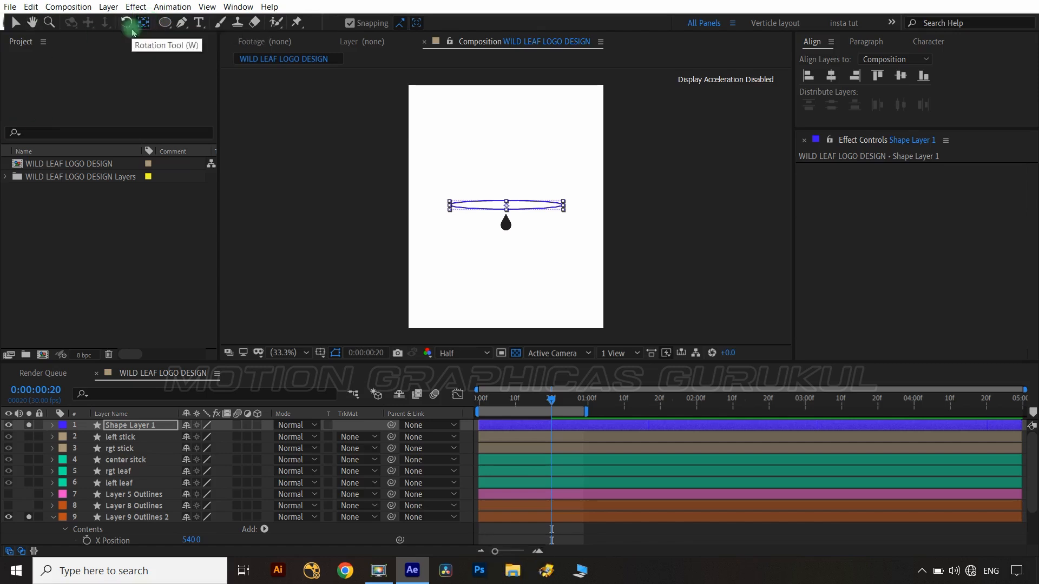
click(224, 396)
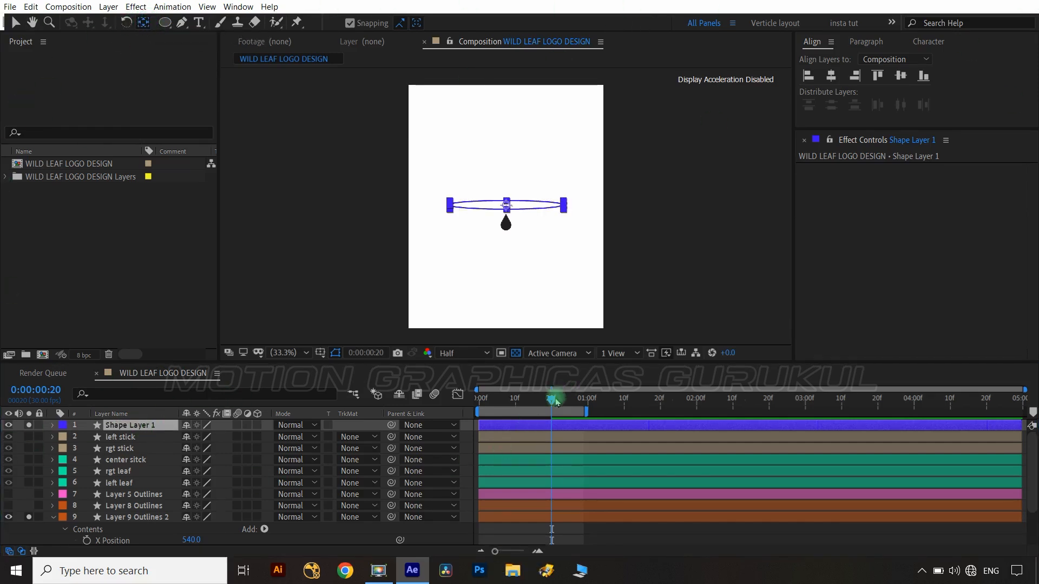
At frame 4, start keyframes for the ellipse's Size and Stroke Width and show only Shape Layer 1's animated properties.
drag(556, 402, 482, 404)
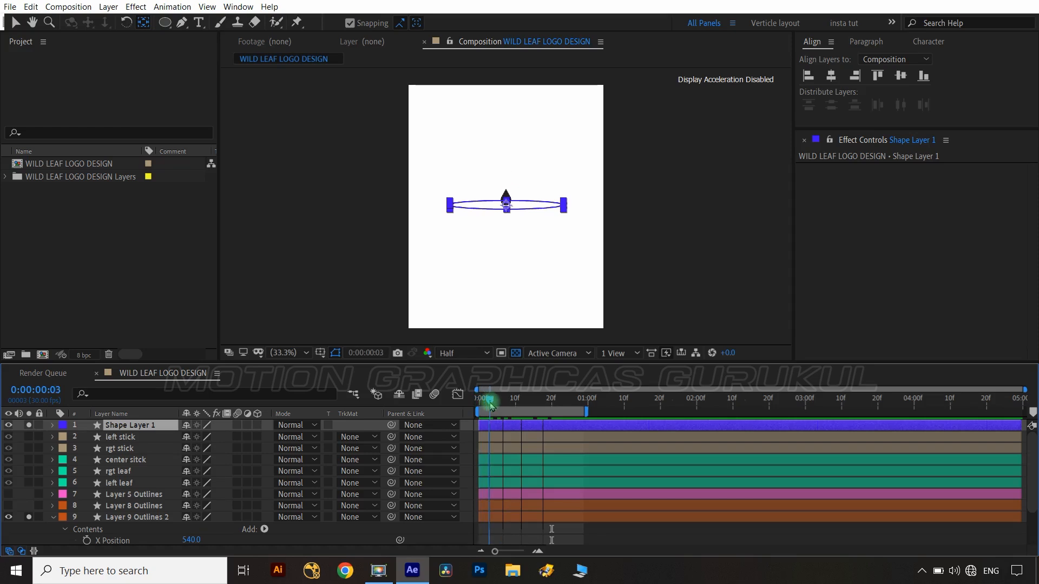
click(71, 428)
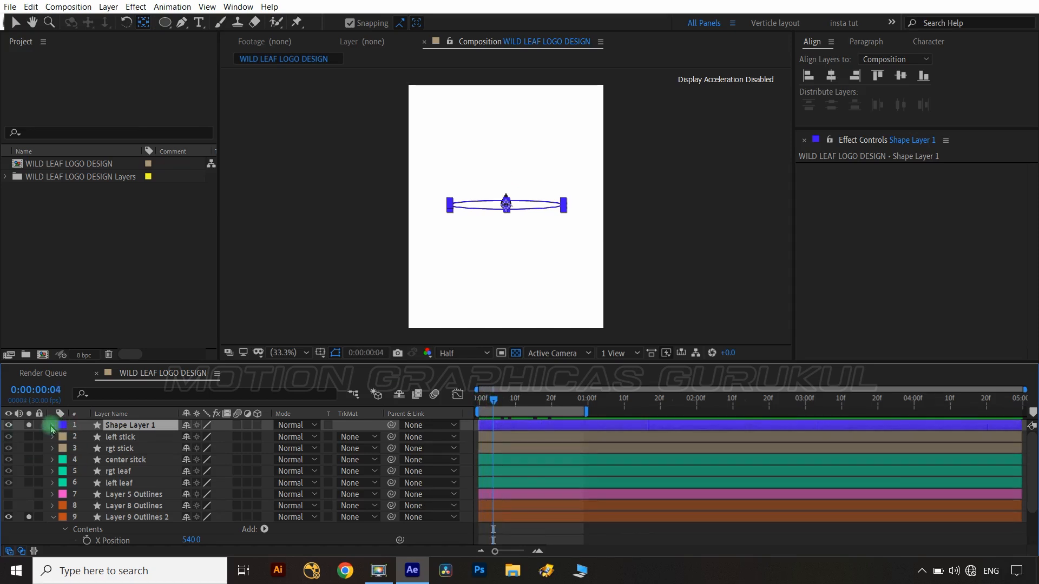
click(53, 426)
click(64, 437)
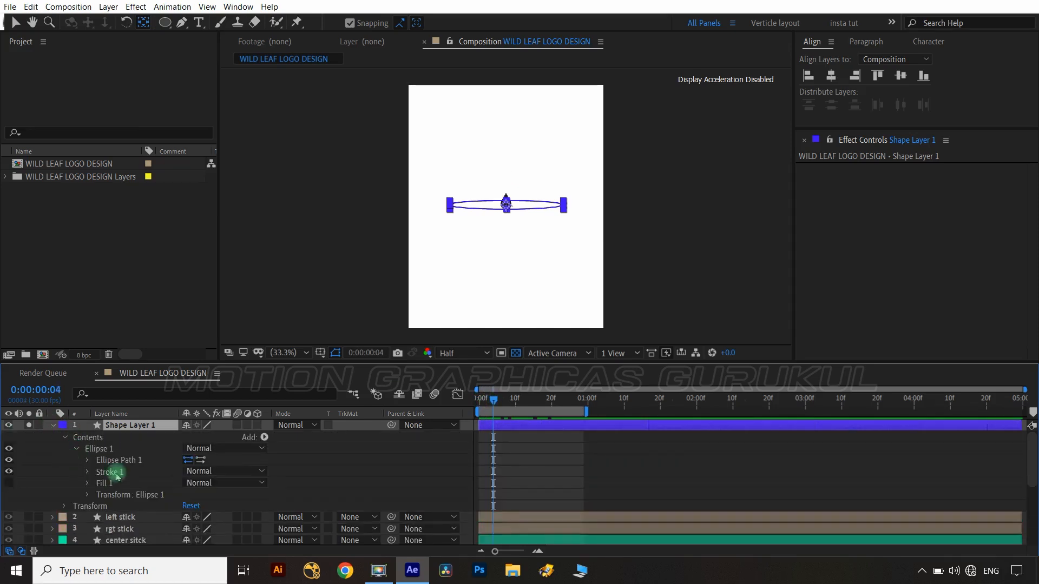
click(88, 459)
click(88, 495)
scroll(116, 512, down, 3)
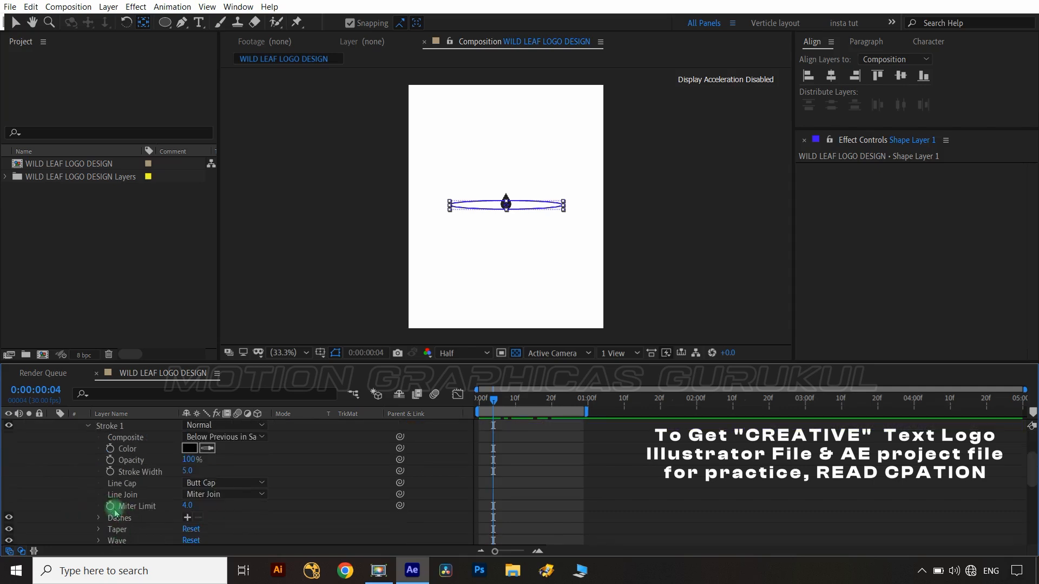
click(110, 471)
scroll(209, 487, up, 3)
key(u)
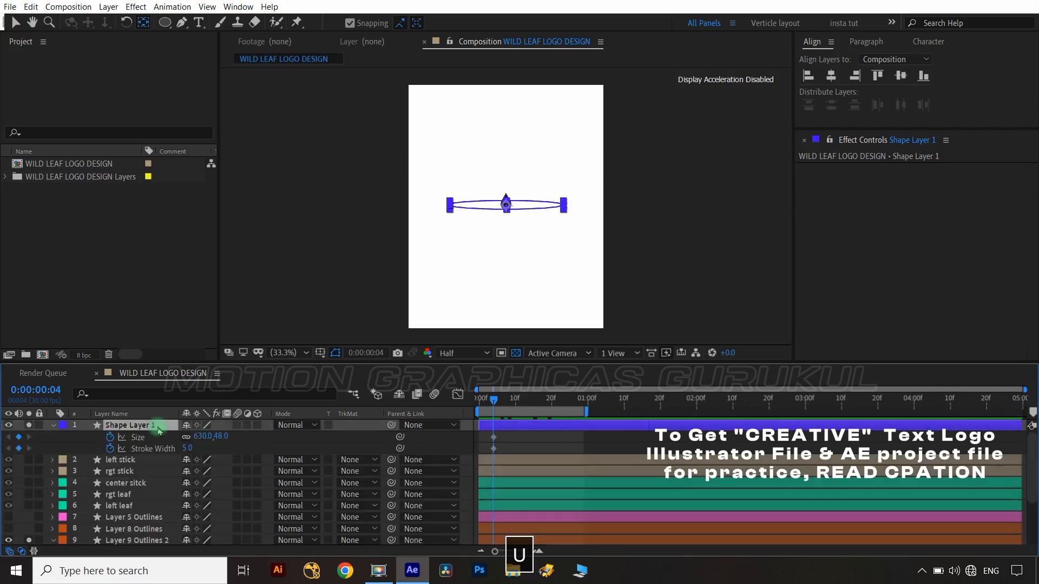
Add keyframes for the ellipse's Size and Stroke Width at frame 24.
key(shift+Page_Down)
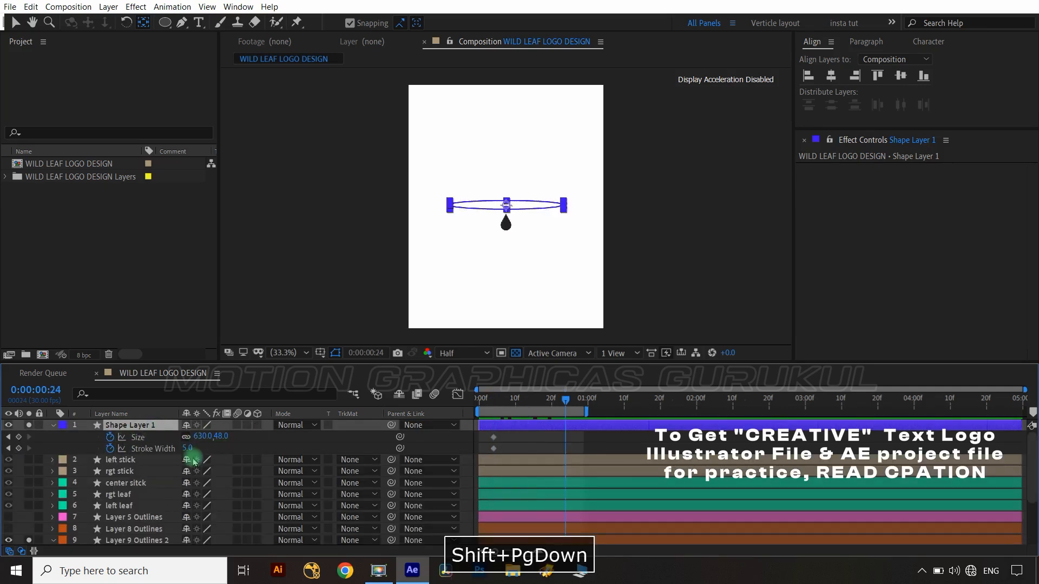
click(18, 437)
click(18, 448)
At the frame 4 keyframes, set the ellipse's Size to 0 and its Stroke Width to 12.
click(9, 438)
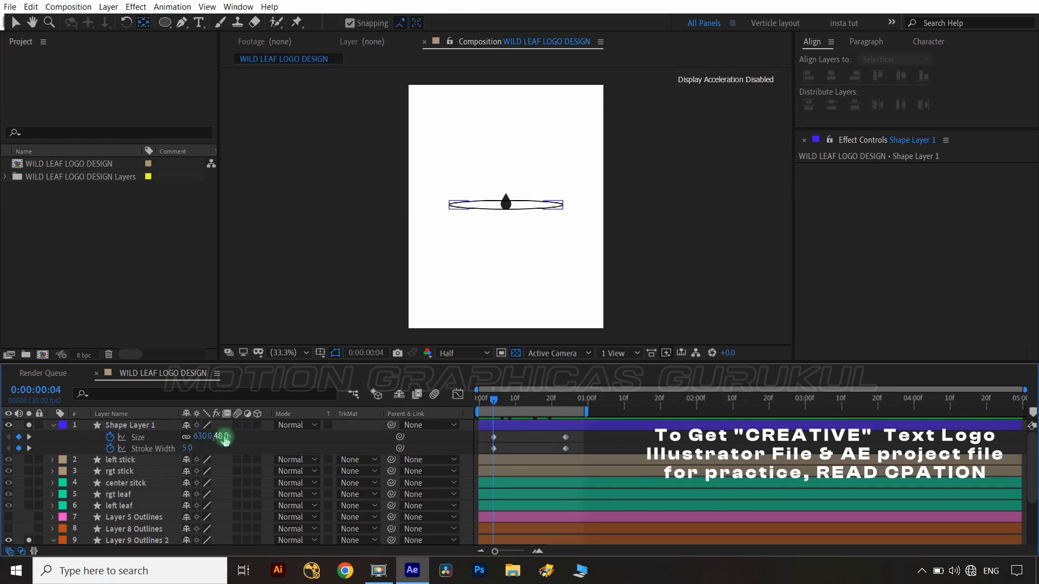
text(0)
click(207, 457)
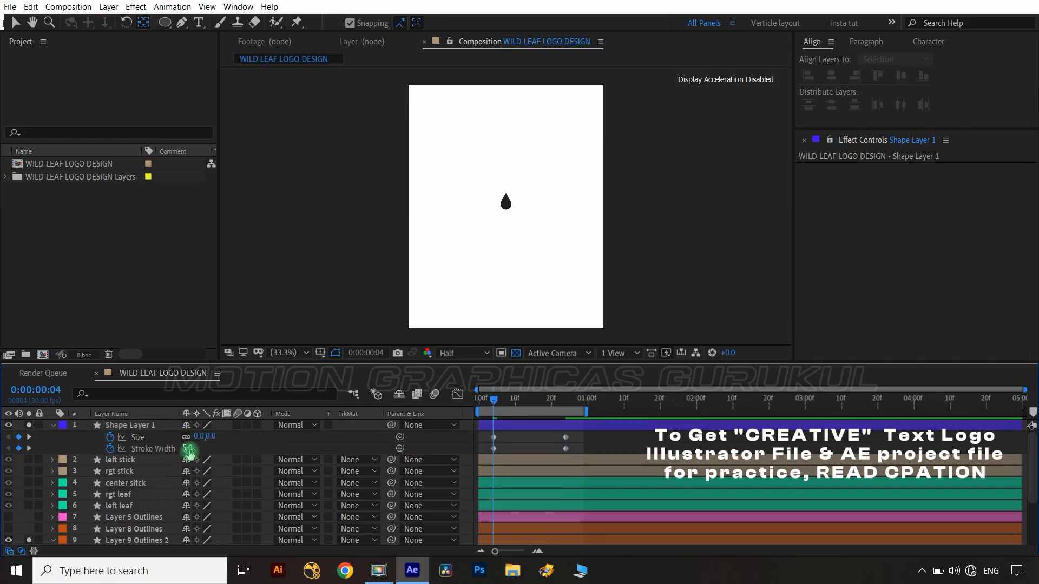
text(12)
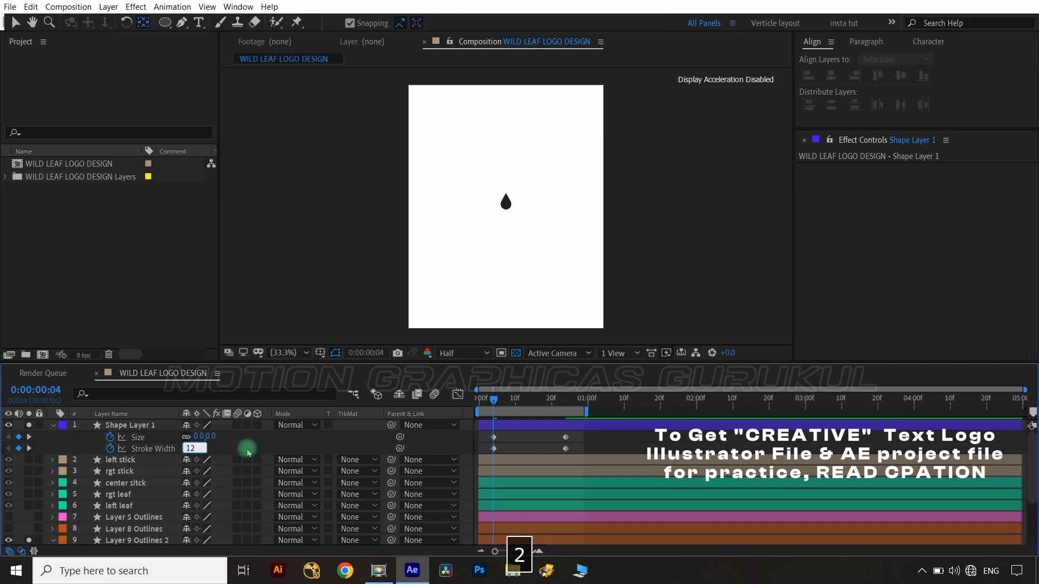
Set the ellipse's Stroke Width to 0 at the frame 24 keyframe.
click(29, 448)
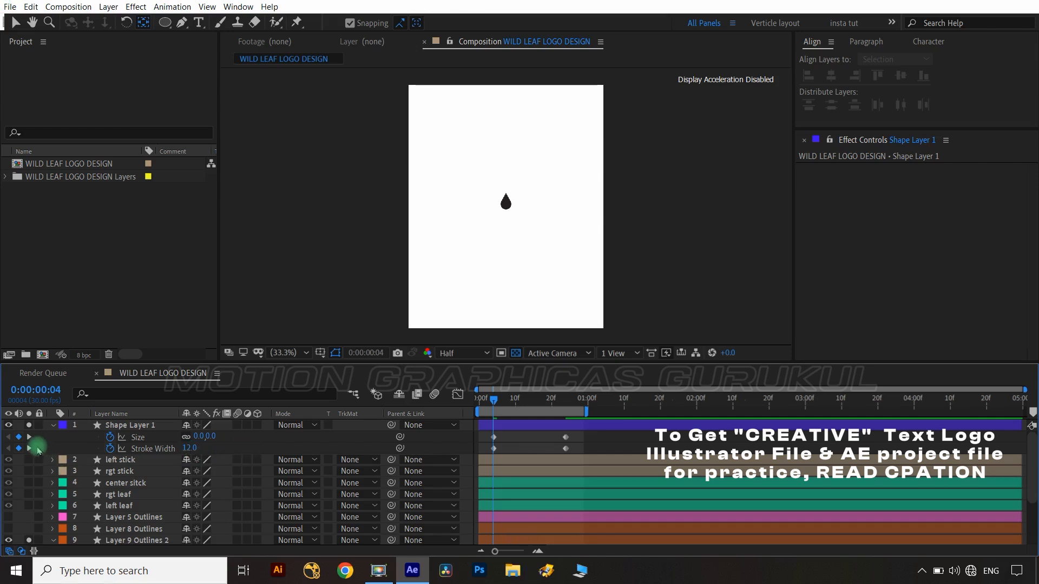
click(189, 448)
text(0)
click(607, 453)
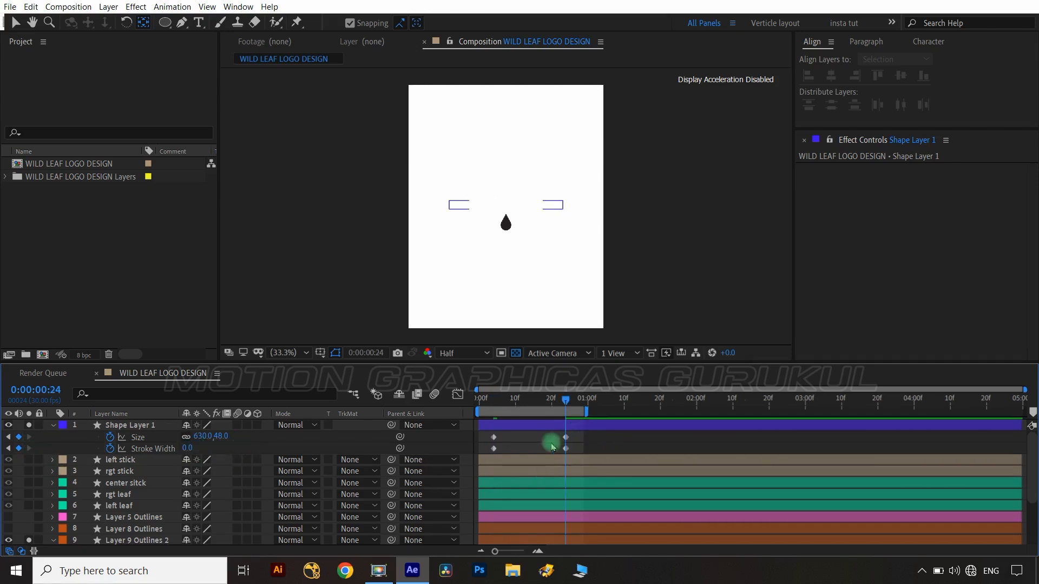
Apply Easy Ease to all Size and Stroke Width keyframes and show them in the graph editor.
drag(552, 447, 487, 433)
key(F9)
click(458, 394)
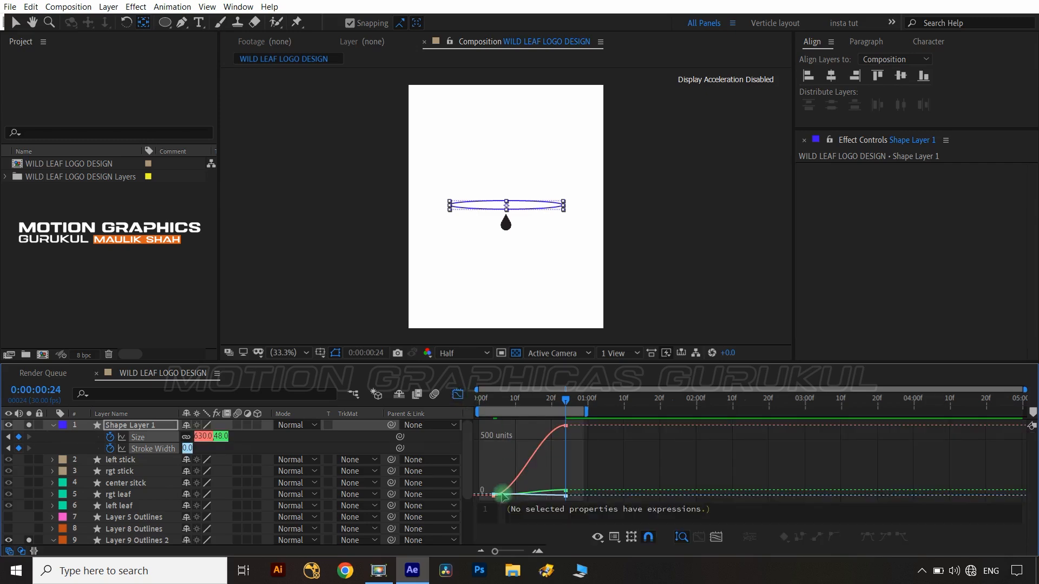
Switch to the speed graph, reshape the easing of Size and Stroke Width, and return to the layer bar view.
click(254, 452)
click(139, 437)
drag(486, 485, 508, 479)
key(ctrl+z)
right_click(514, 473)
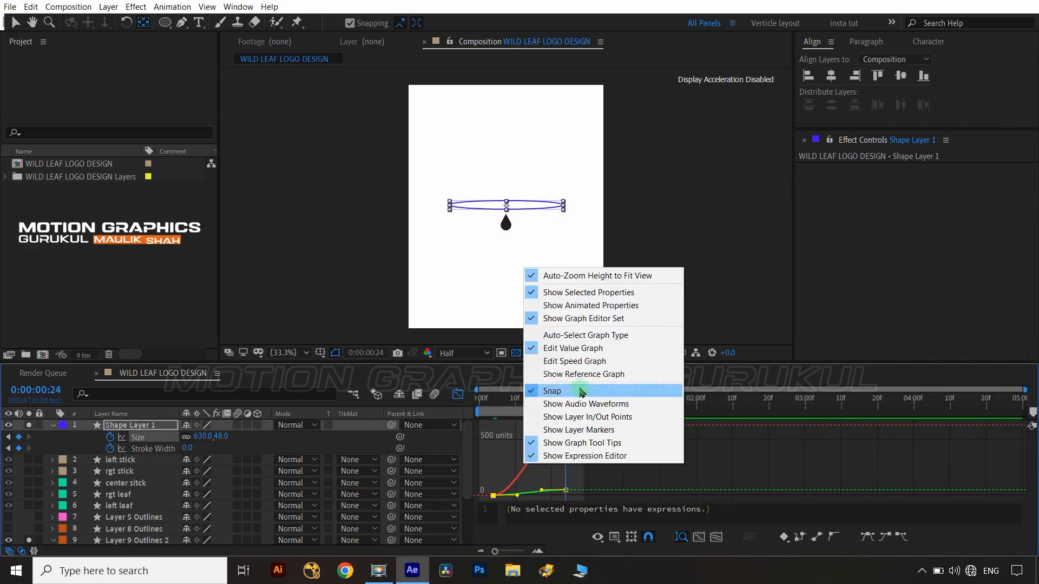
click(581, 359)
mouse_move(583, 473)
mouse_down()
mouse_move(531, 516)
mouse_move(538, 494)
mouse_move(500, 506)
mouse_move(495, 496)
mouse_move(594, 463)
mouse_up()
click(164, 449)
drag(560, 425, 494, 425)
click(457, 394)
Preview the expanding ellipse animation from the start of the timeline.
key(Home)
key(space)
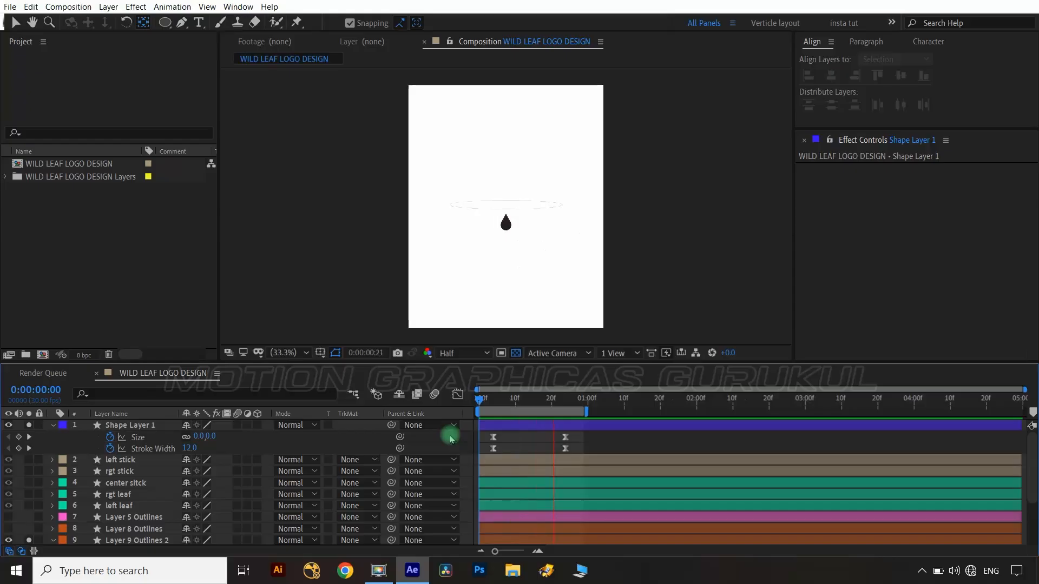
key(space)
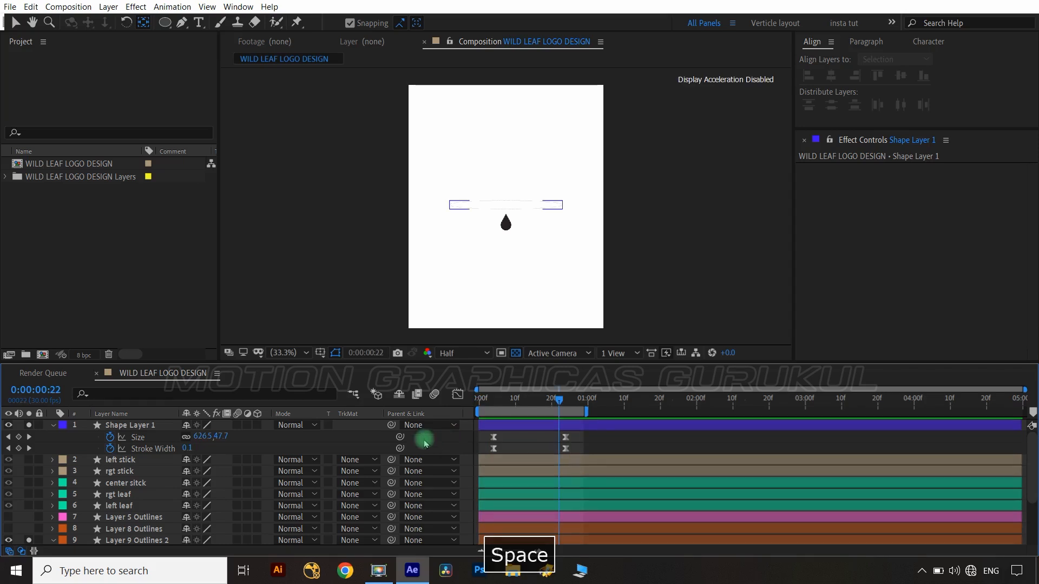
Duplicate Shape Layer 1 and shift the copy about 5 frames later on the timeline.
click(155, 426)
key(ctrl+d)
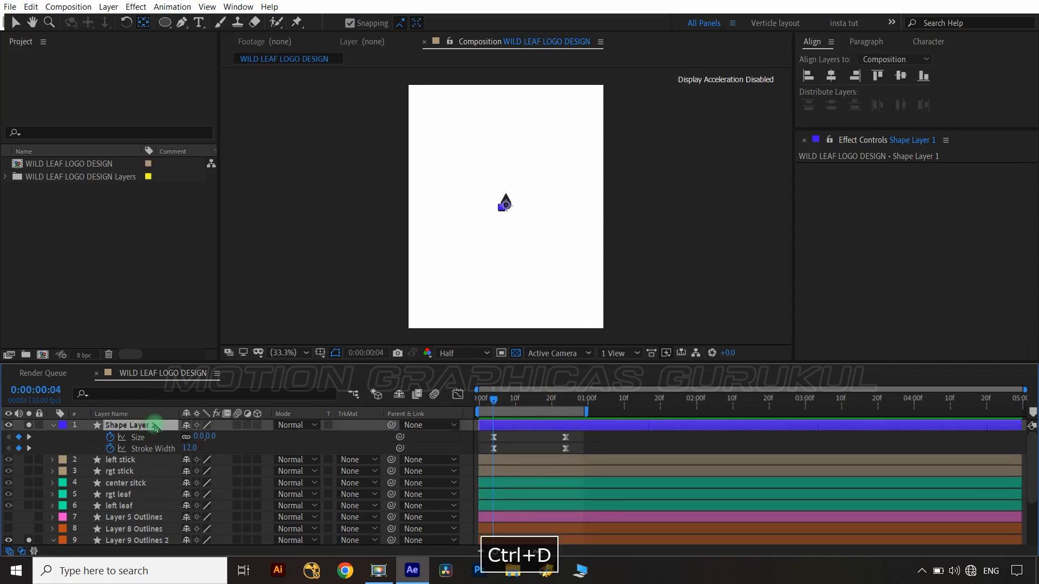
click(511, 427)
key(v)
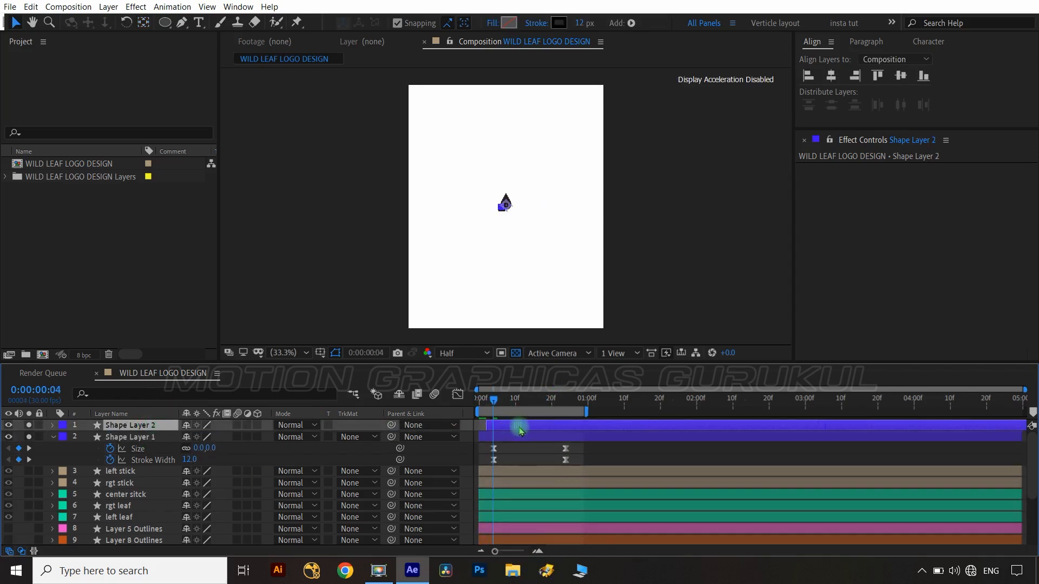
key(Home)
Show Shape Layer 2's keyframes and adjust the ellipse's Size at its last keyframe.
click(540, 399)
key(u)
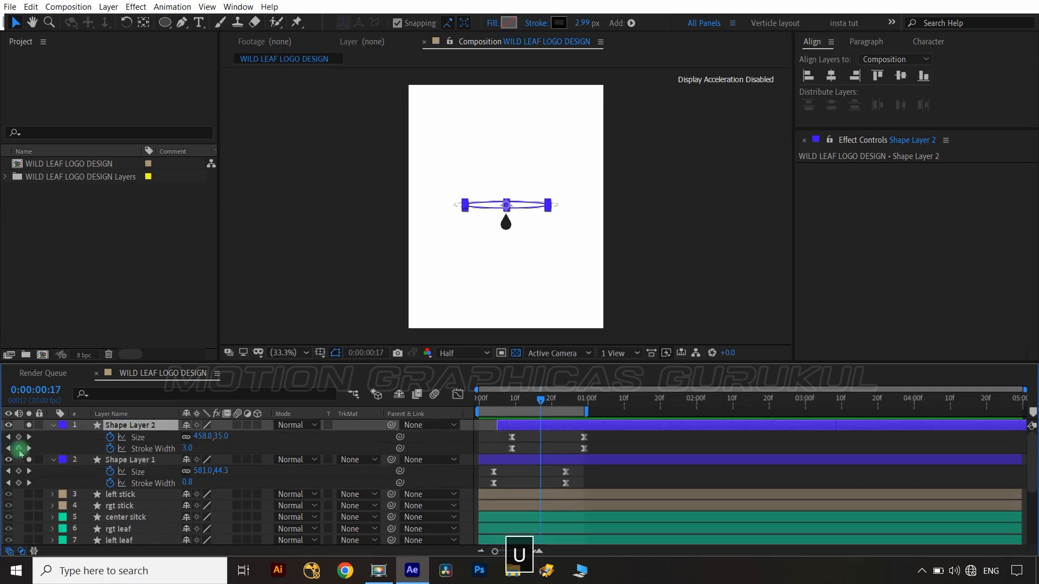
click(29, 448)
drag(228, 441, 250, 436)
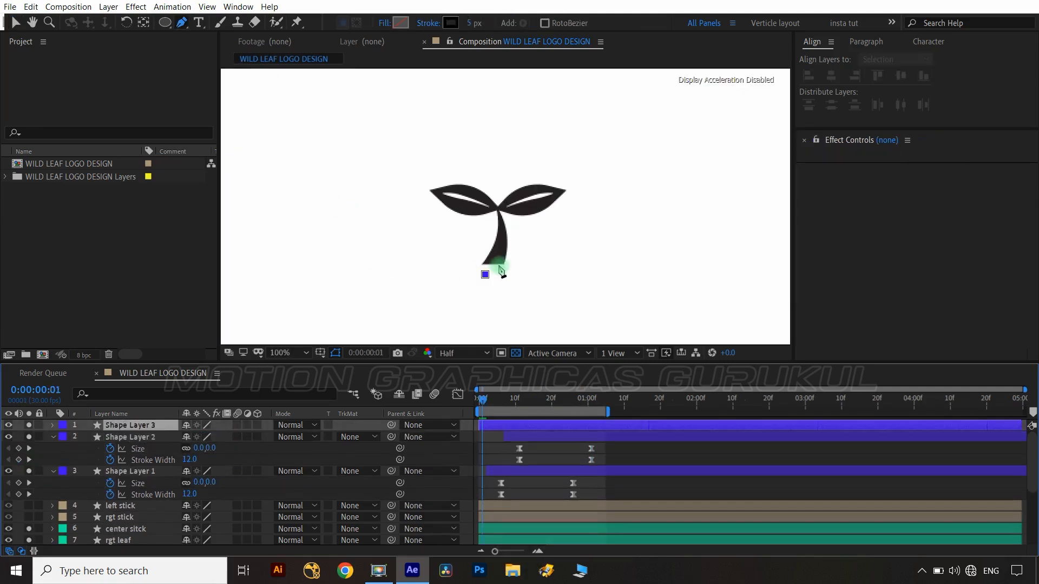
On Shape Layer 3, complete a curved Pen path along the plant's stem and set its stroke width to 45 px.
click(487, 179)
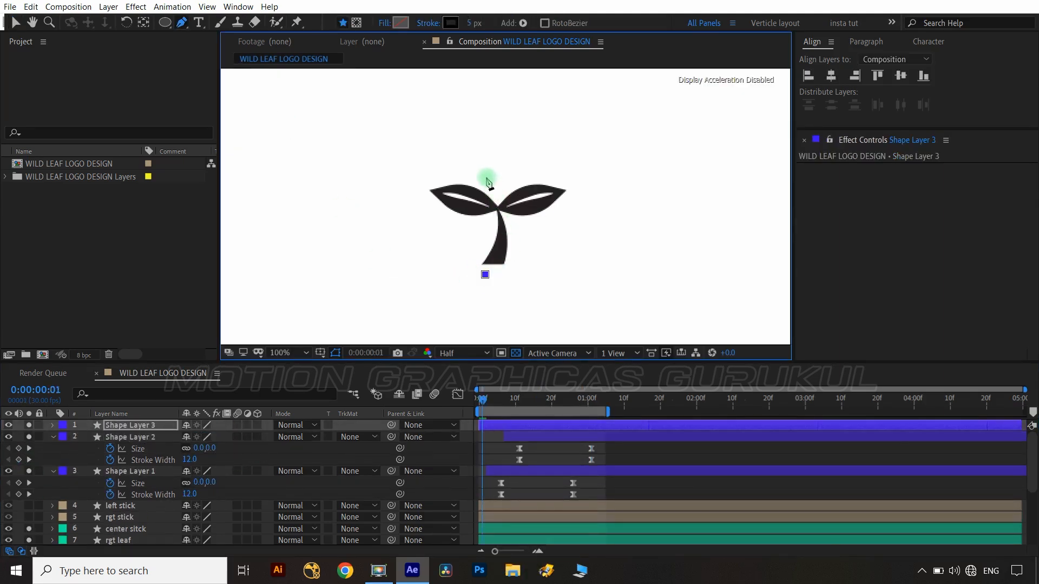
drag(484, 169, 473, 108)
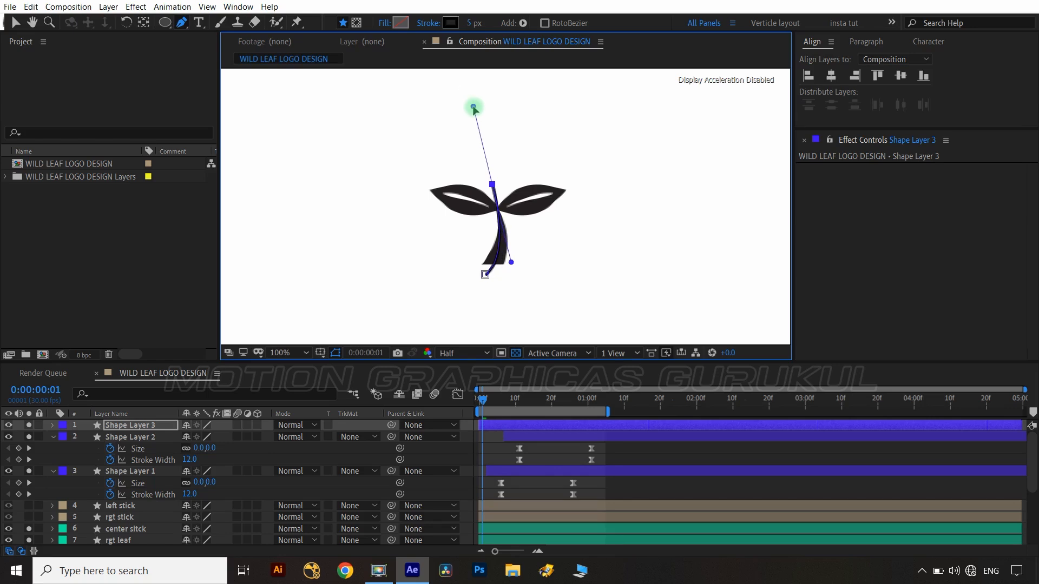
drag(516, 264, 526, 281)
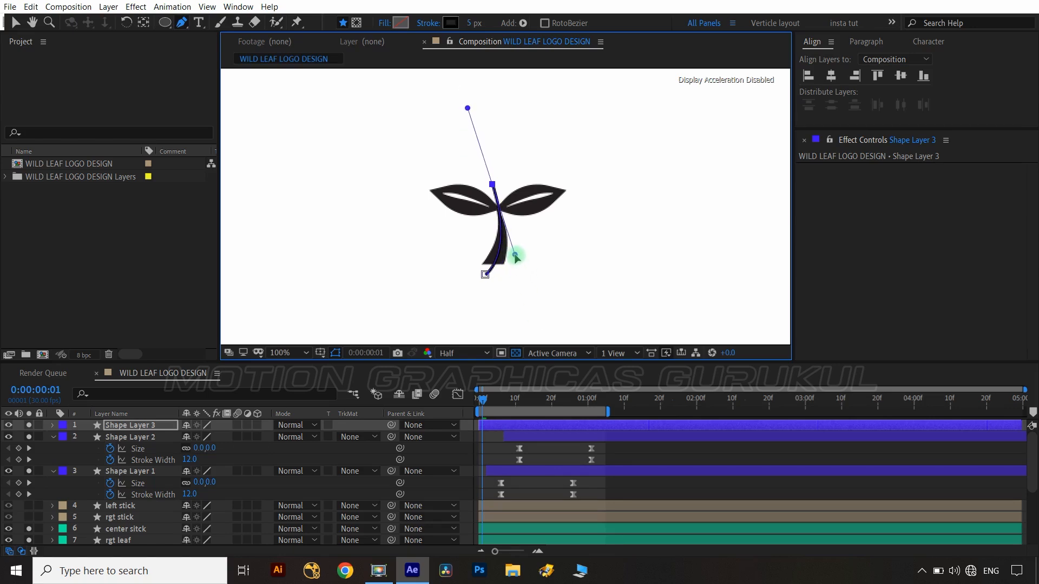
drag(469, 23, 498, 20)
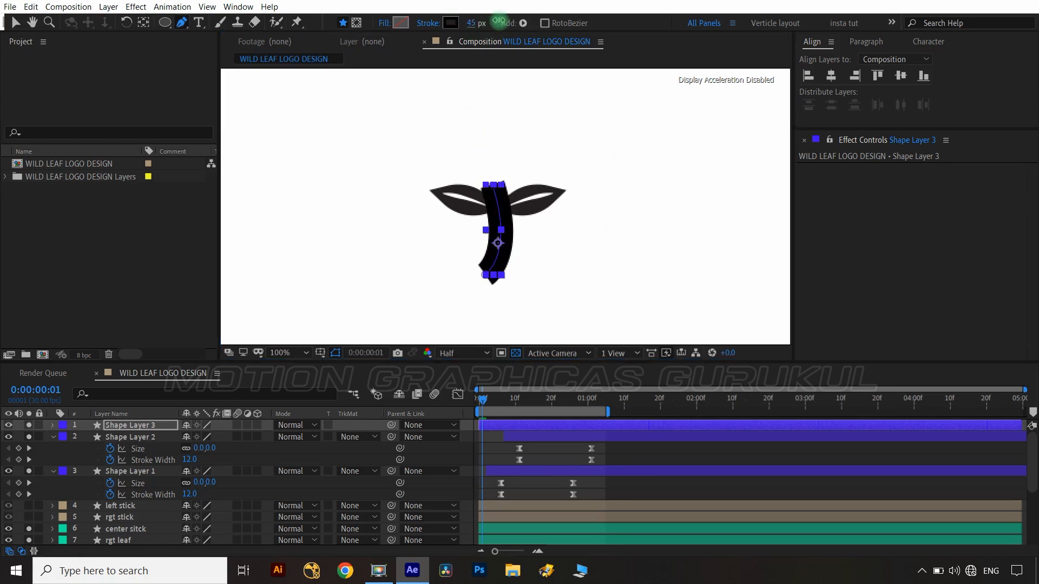
Add Trim Paths to Shape Layer 3's stem path and keyframe its End at 0% at frame 15.
drag(489, 403, 533, 400)
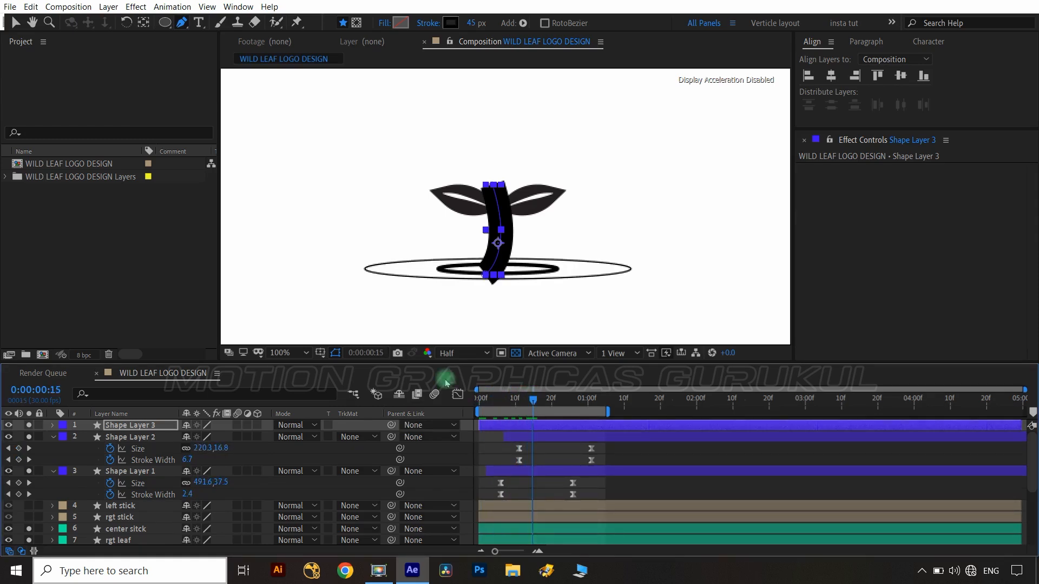
click(52, 425)
click(264, 437)
click(284, 363)
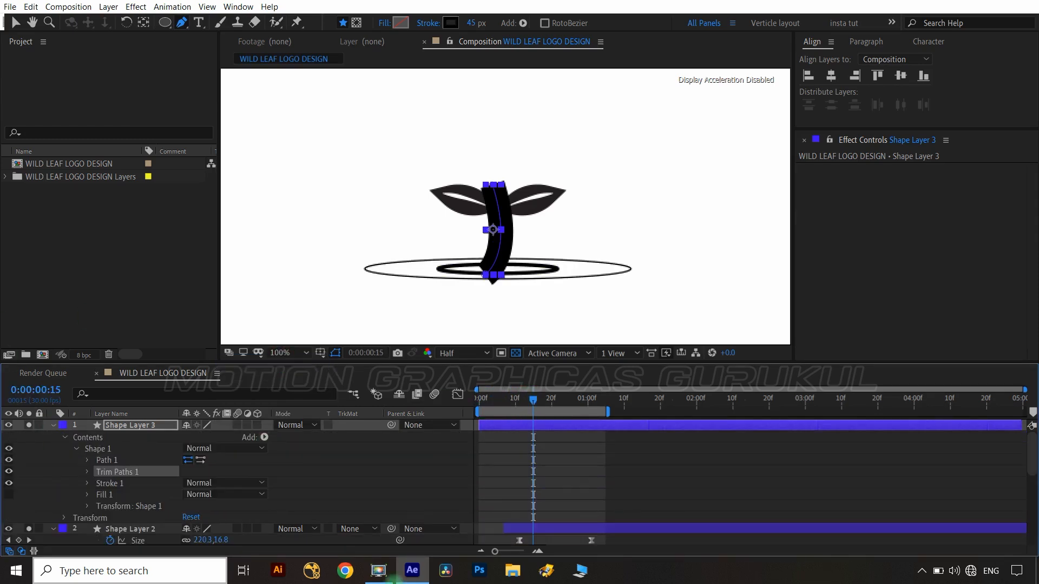
click(88, 472)
drag(192, 493, 110, 497)
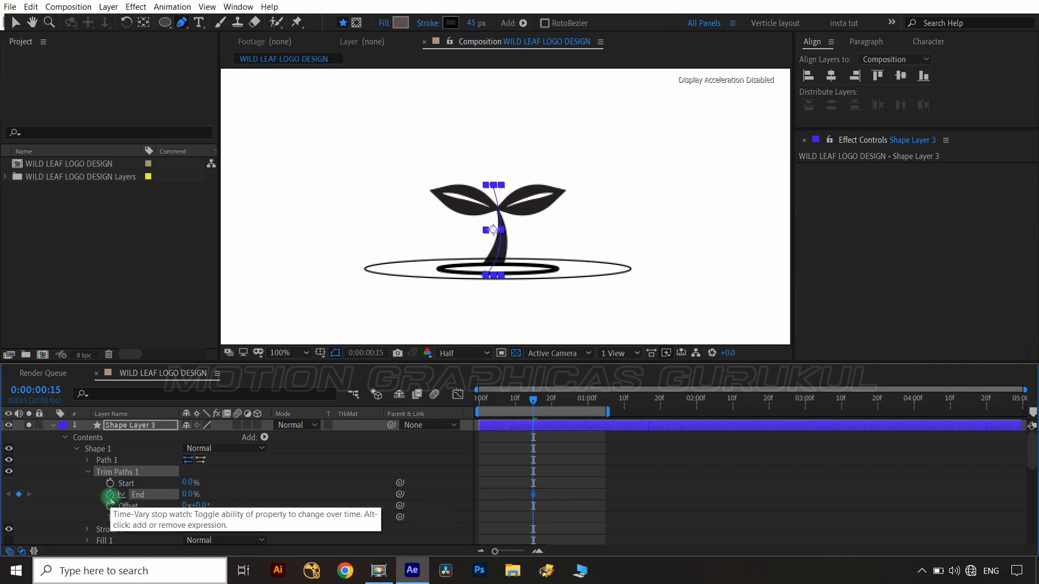
Keyframe Shape Layer 3's Trim Paths End at 100% at 1:05 and extend the work area to two seconds.
key(shift+Page_Down)
key(shift+Page_Down)
drag(189, 494, 295, 487)
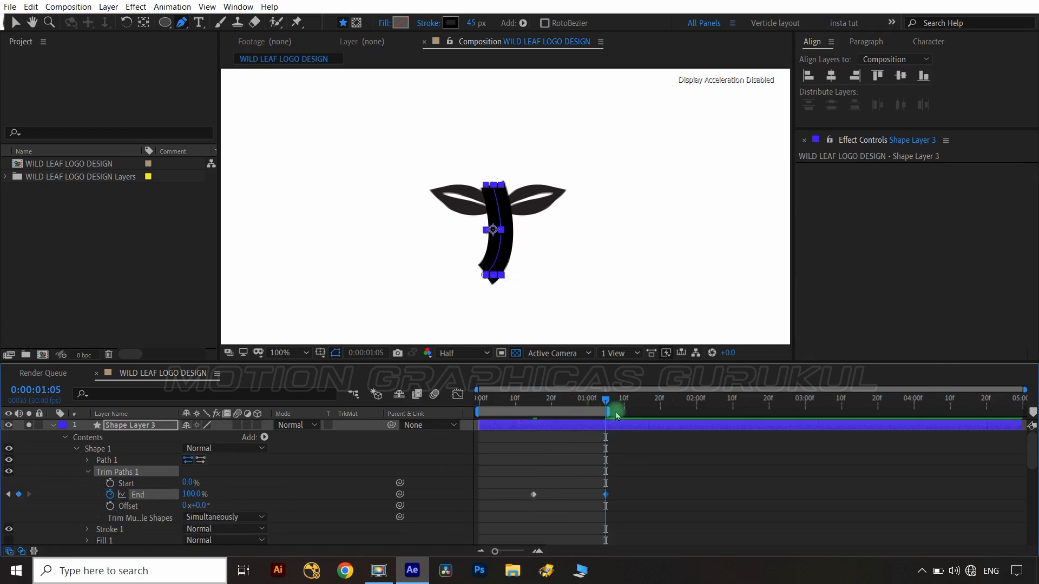
drag(617, 416, 696, 411)
Taper Shape Layer 3's stem stroke with an End Length of 100%.
scroll(92, 480, down, 3)
click(88, 469)
scroll(103, 508, down, 2)
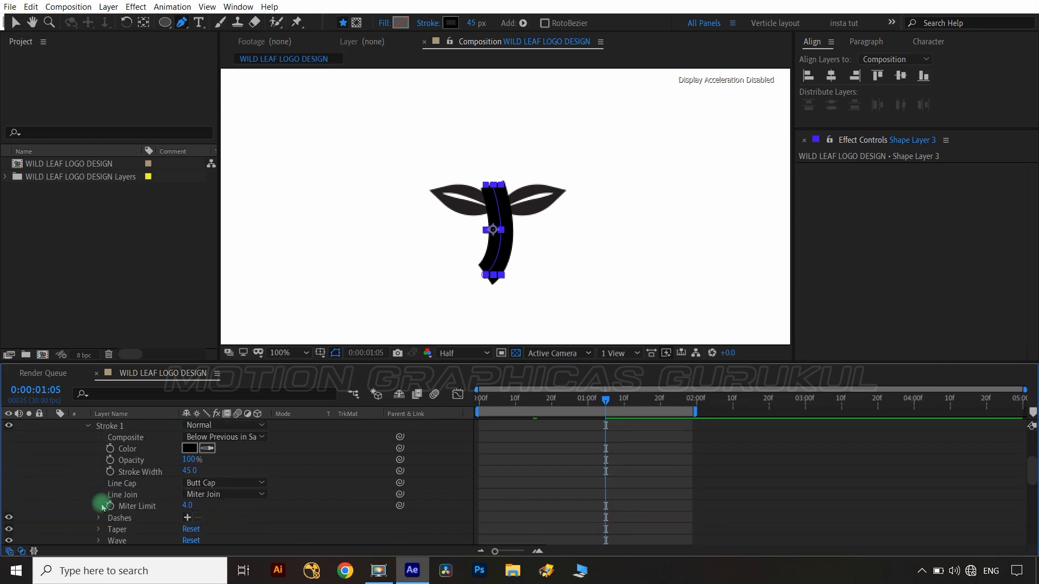
click(99, 531)
scroll(99, 514, down, 2)
drag(189, 492, 270, 488)
key(ctrl+z)
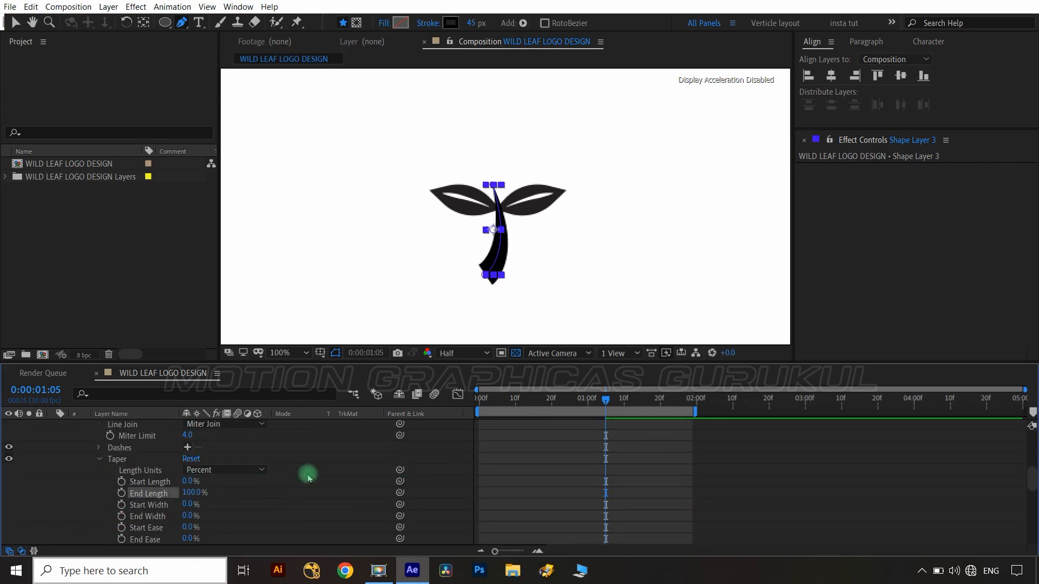
Increase the tapered stem stroke's Stroke Width to 71 px so it covers the stem artwork.
scroll(304, 476, up, 2)
drag(189, 458, 210, 459)
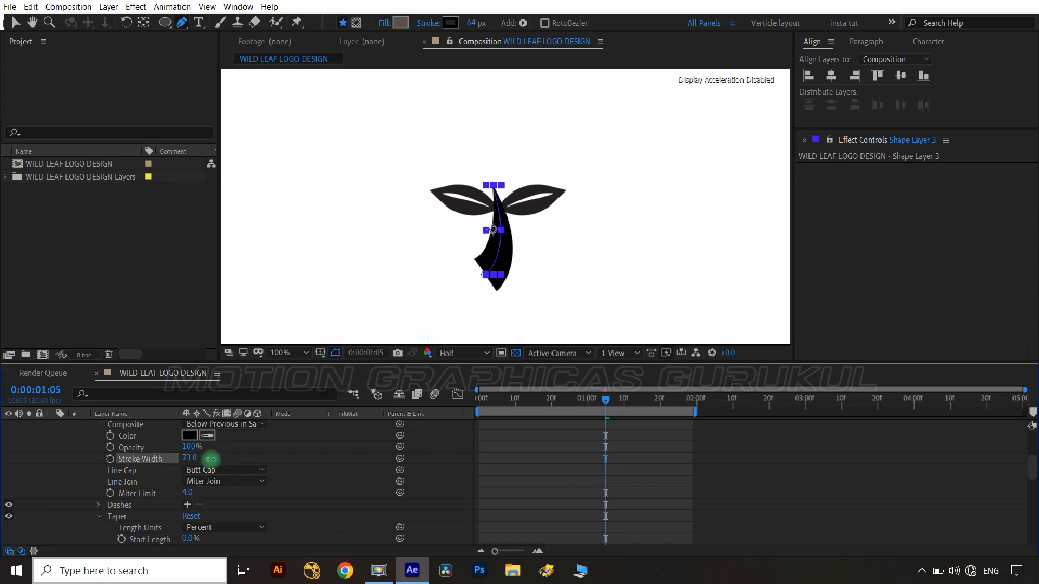
mouse_move(600, 403)
mouse_down()
mouse_move(552, 410)
mouse_move(606, 417)
mouse_up()
scroll(308, 493, down, 2)
scroll(42, 447, up, 7)
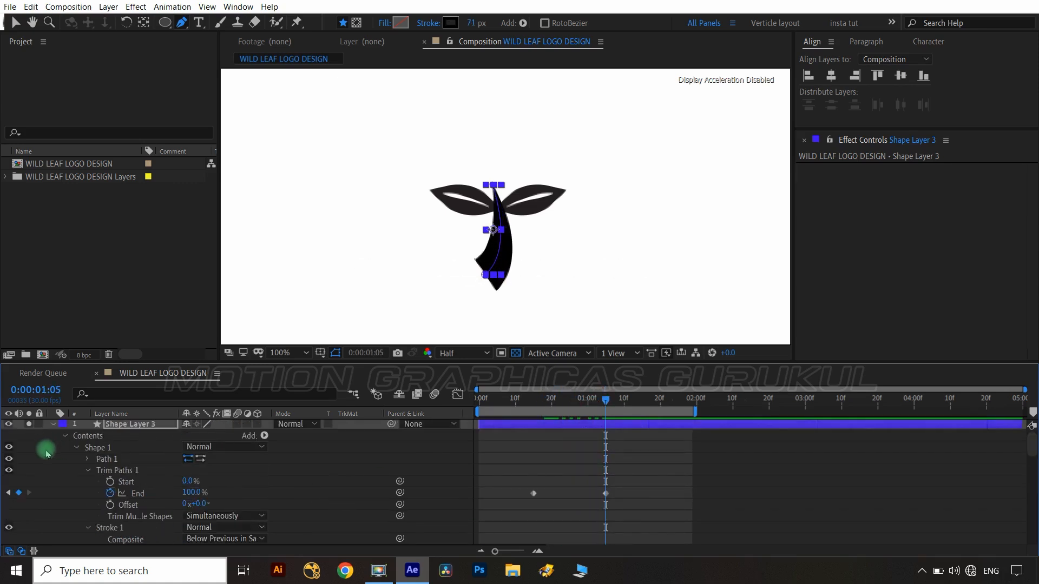
Rename Shape Layer 3 as "center stick matte".
click(146, 426)
key(Return)
text(c)
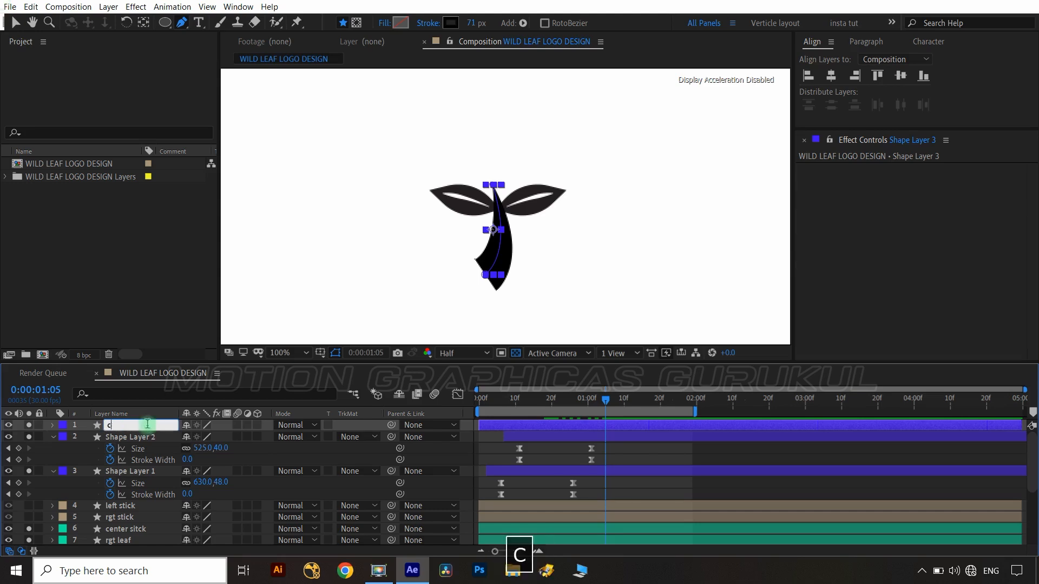
text(enter stick matte)
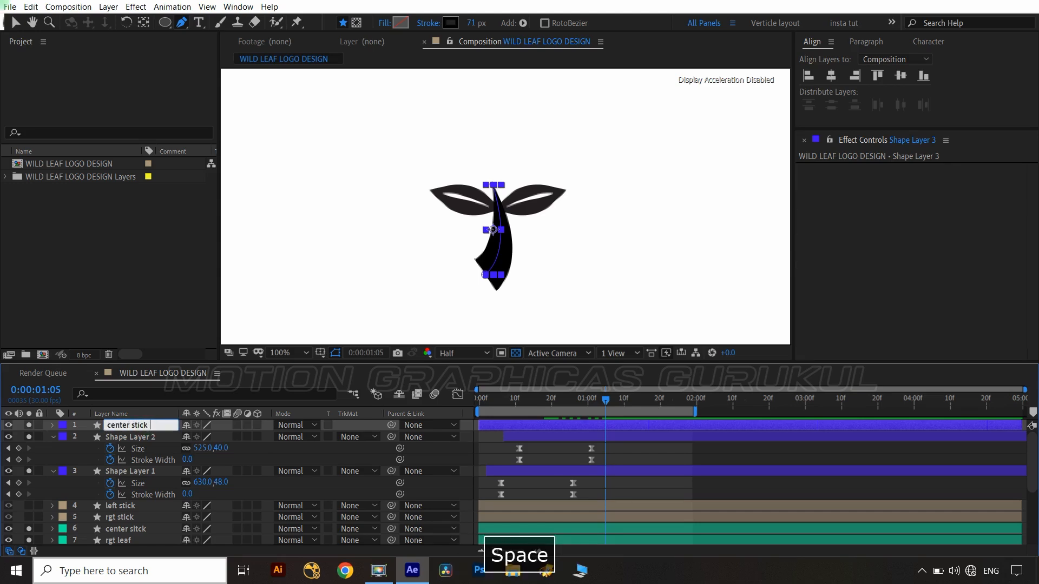
key(Return)
Apply Set Matte to the center sitck layer, taking the matte from center stick matte with Effects & Masks.
scroll(149, 432, down, 5)
click(152, 470)
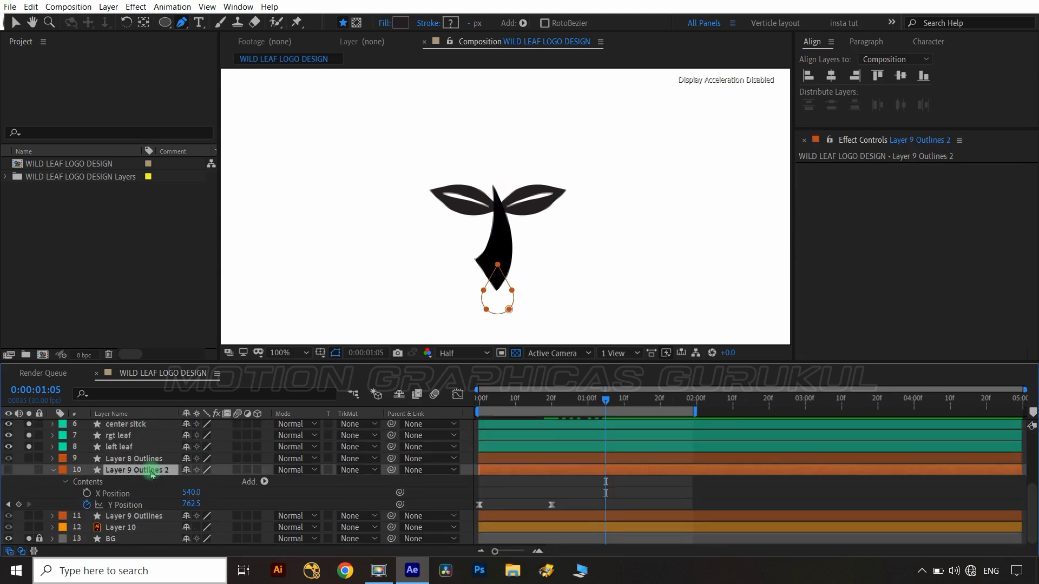
click(146, 426)
click(135, 7)
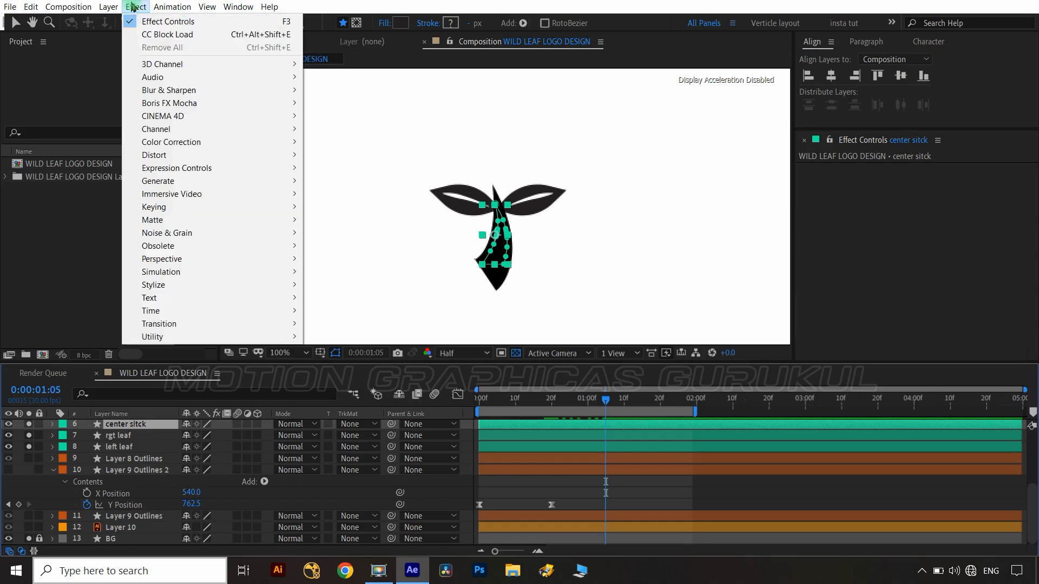
mouse_move(157, 129)
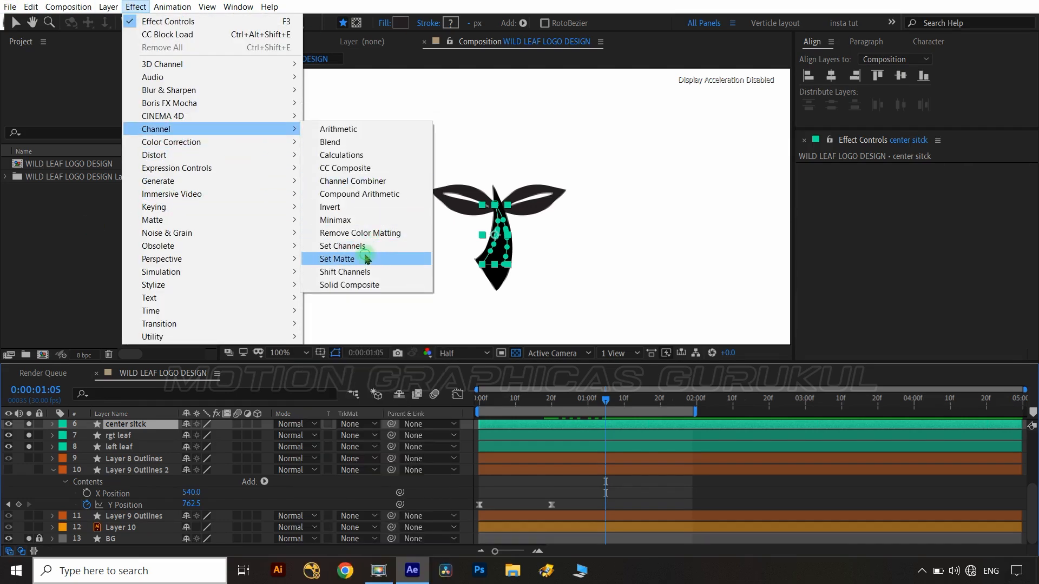
click(346, 259)
click(965, 180)
click(968, 211)
click(1007, 180)
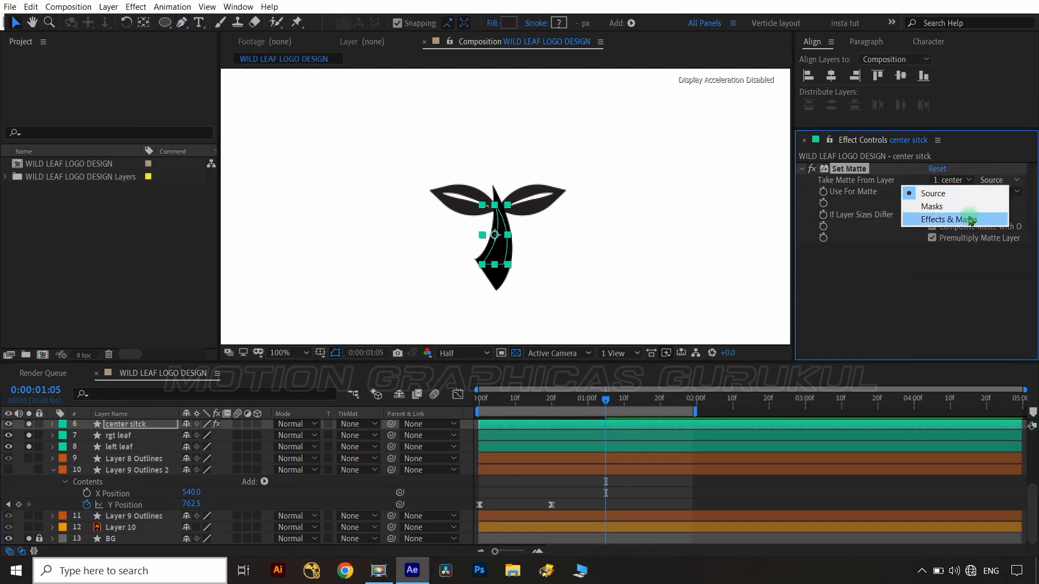
click(1007, 217)
Turn off the center stick matte layer's solo display and scrub back through the timeline to check the stem reveal.
scroll(33, 428, up, 5)
click(29, 426)
click(680, 40)
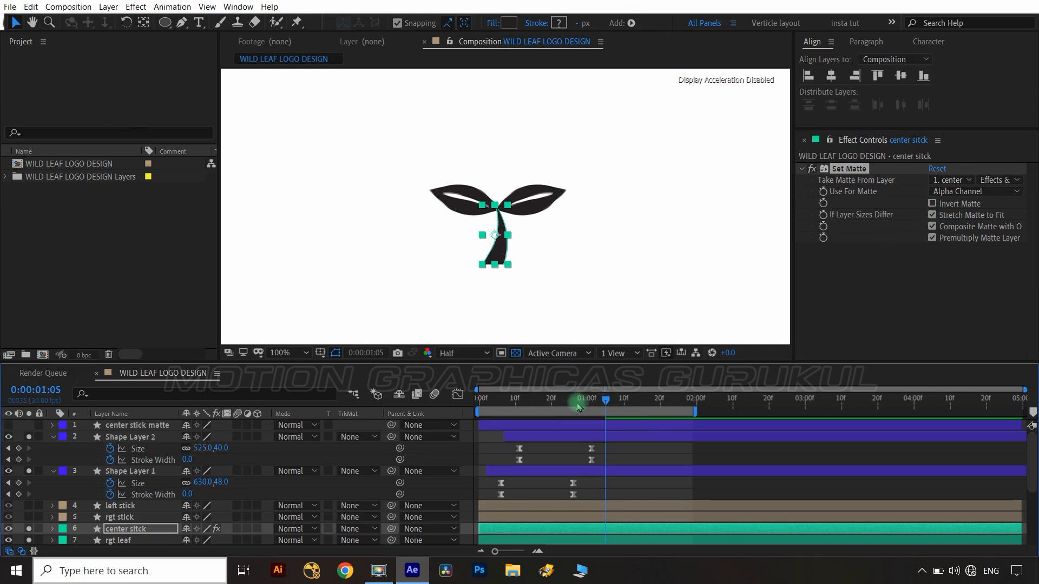
drag(579, 407, 470, 409)
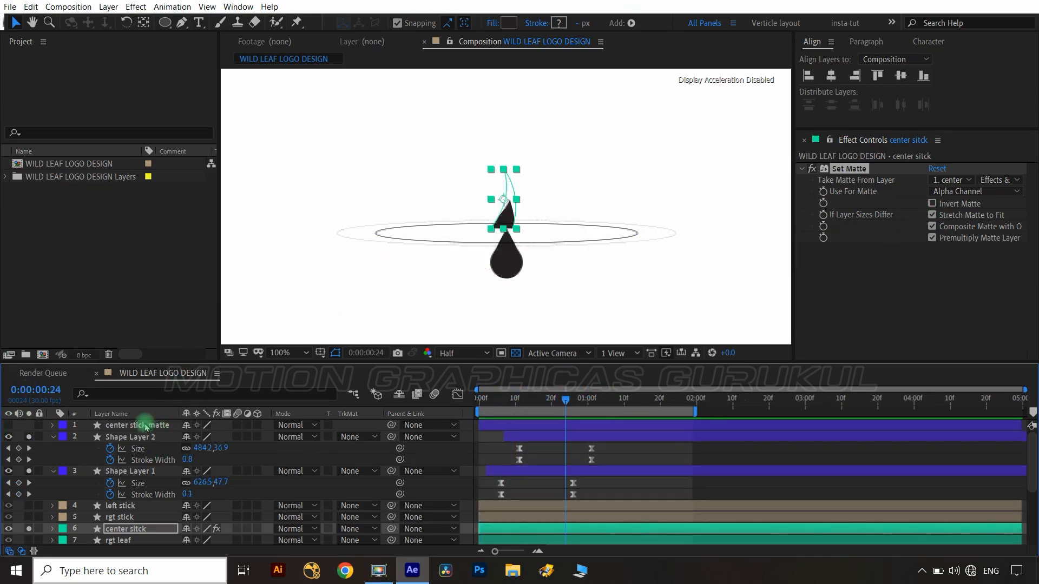
Show the center stick matte layer's End keyframes and apply Easy Ease to both of them.
click(145, 426)
key(u)
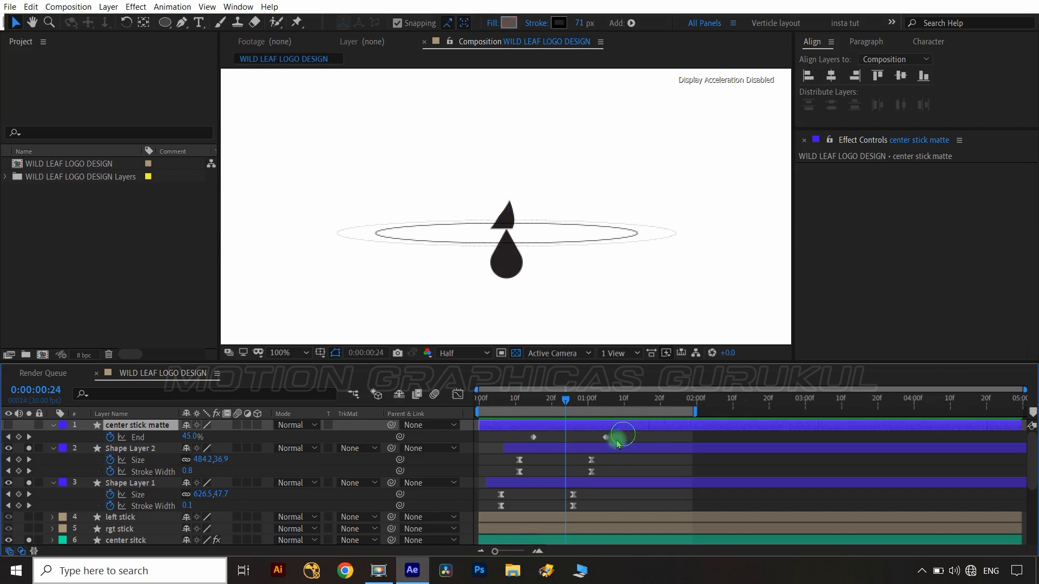
drag(622, 433, 523, 443)
key(F9)
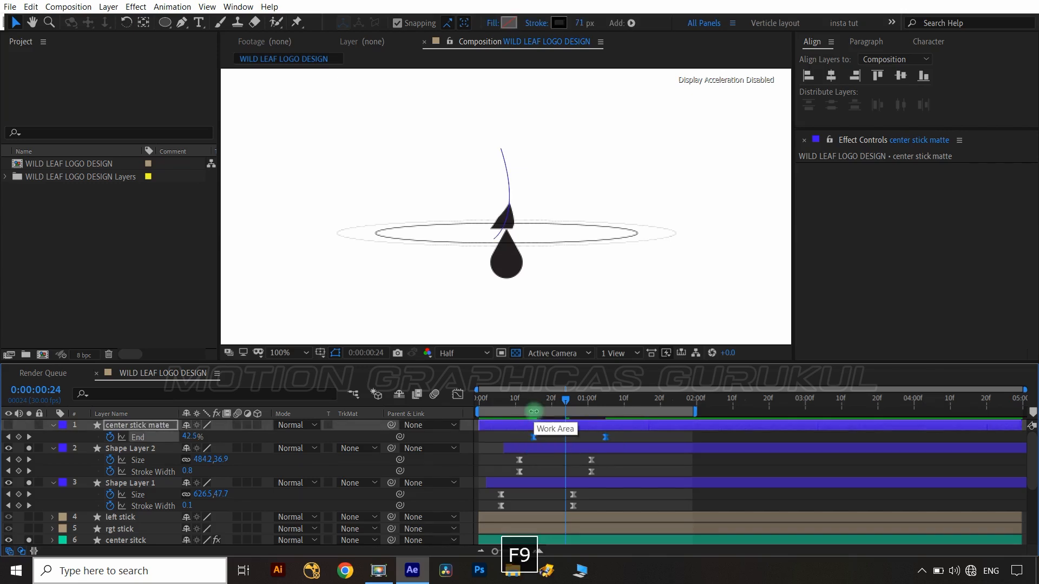
Reshape the End curve in the Graph Editor so the stem rises fast at first and slows toward the last keyframe.
click(453, 394)
mouse_move(539, 474)
mouse_down()
mouse_move(543, 514)
mouse_move(538, 480)
mouse_move(589, 542)
mouse_move(546, 470)
mouse_up()
drag(581, 425, 536, 450)
click(458, 393)
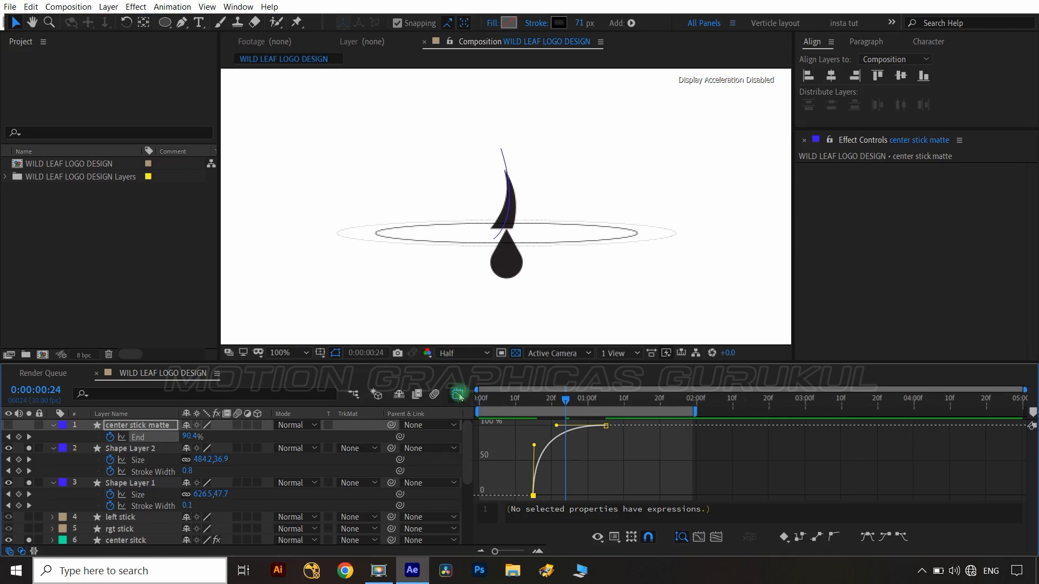
Preview the stem reveal, end the work area shortly after it finishes, and return the playhead to frame 17.
key(space)
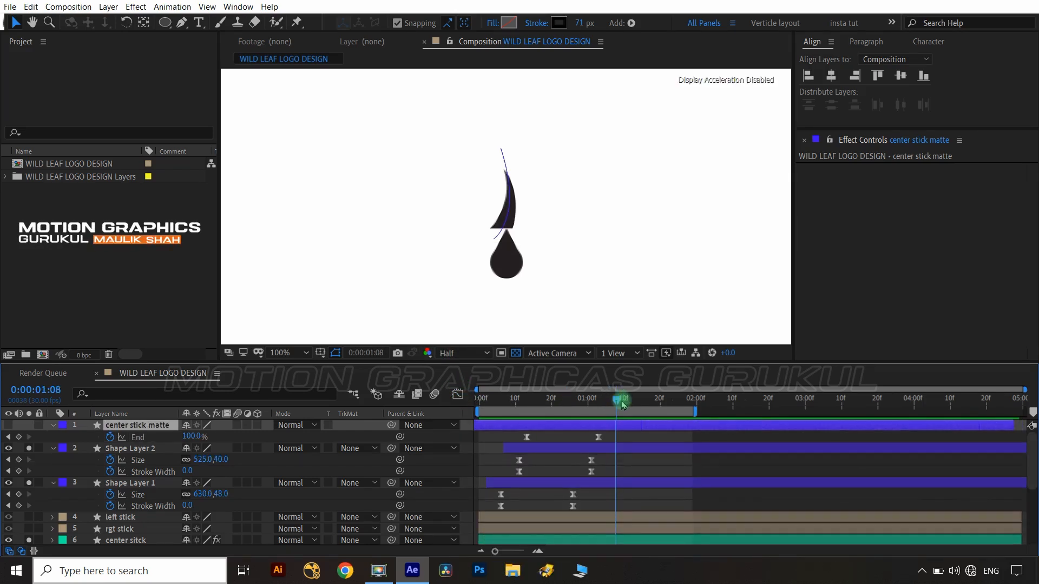
key(n)
drag(621, 404, 540, 405)
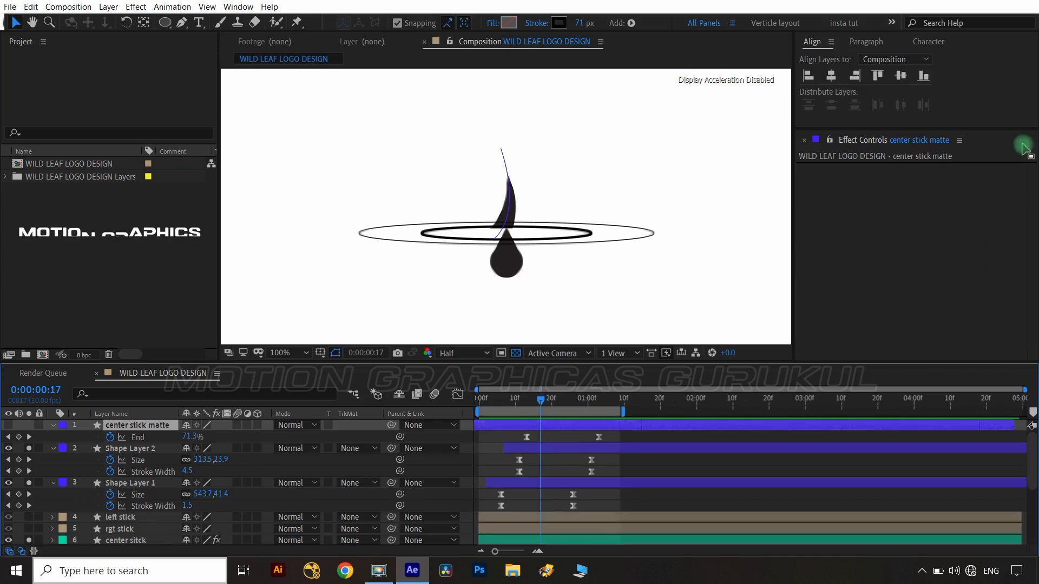
Solo the left leaf and rgt leaf layers so both leaves show with the stem.
click(106, 494)
scroll(132, 512, down, 3)
click(114, 509)
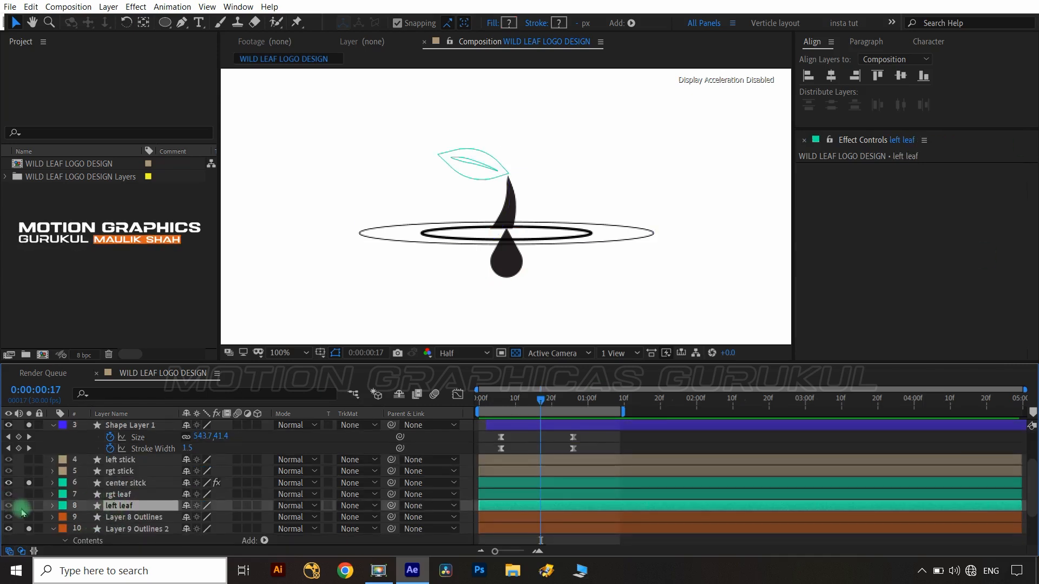
click(28, 505)
click(29, 494)
Move the anchor points of the left leaf and rgt leaf to their inner lower corners at the stem's tip.
key(y)
key(period)
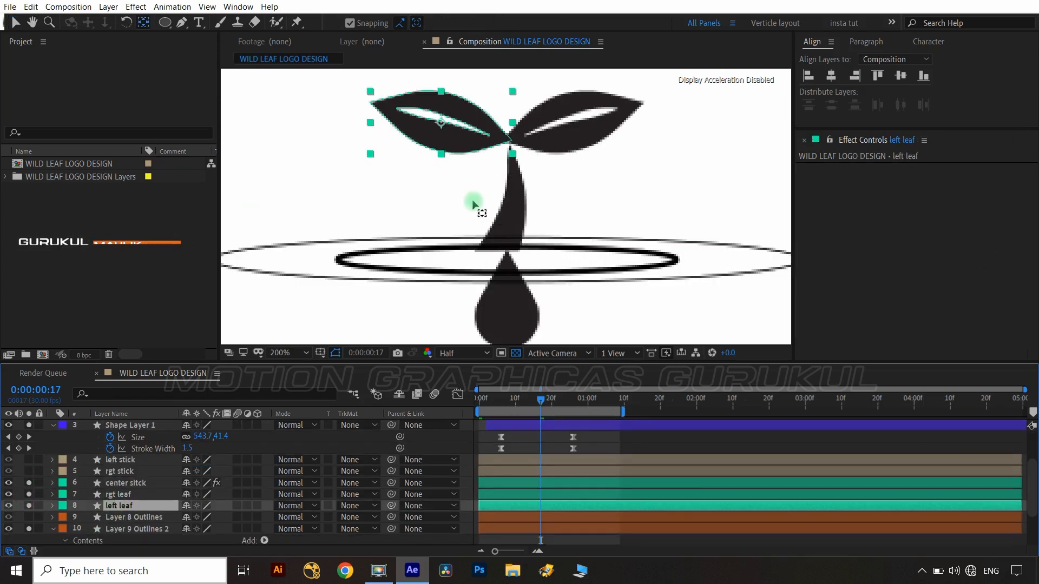
drag(441, 122, 512, 153)
click(118, 493)
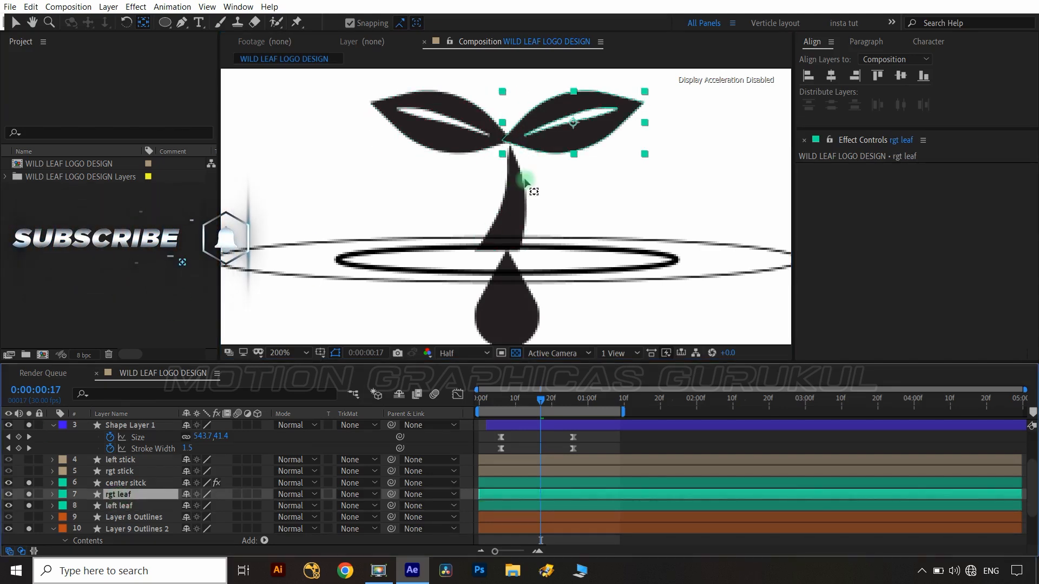
drag(573, 124, 523, 164)
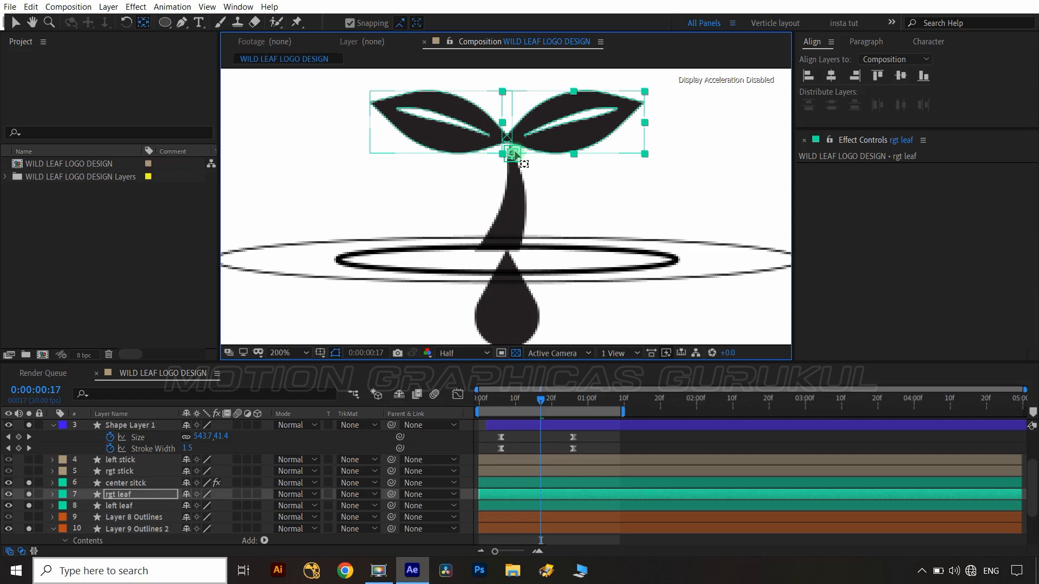
key(period)
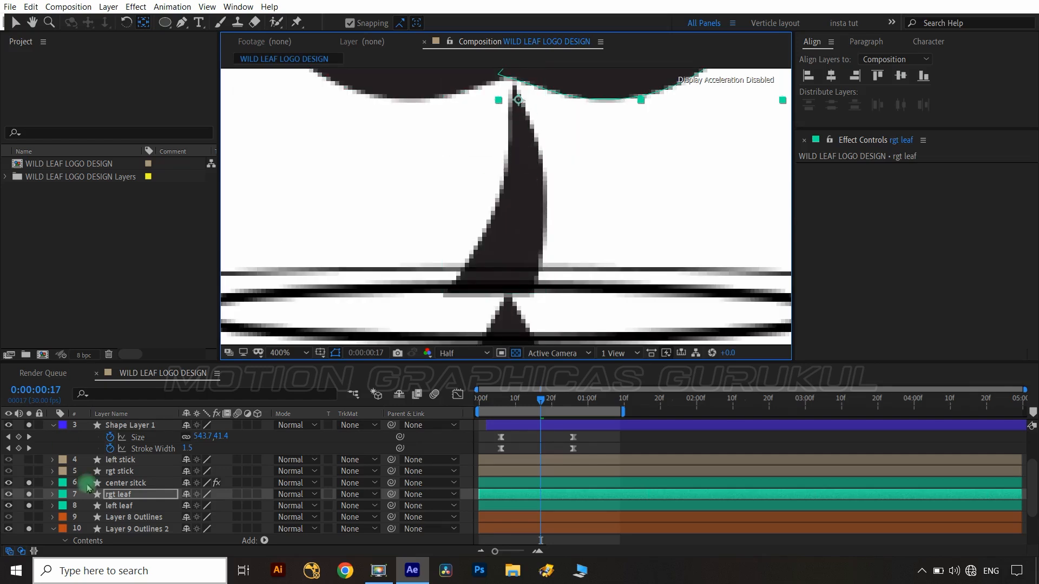
Keyframe Scale at 100% for both leaf layers at frame 17 and again at 1:02.
click(125, 507)
key(shift+slash)
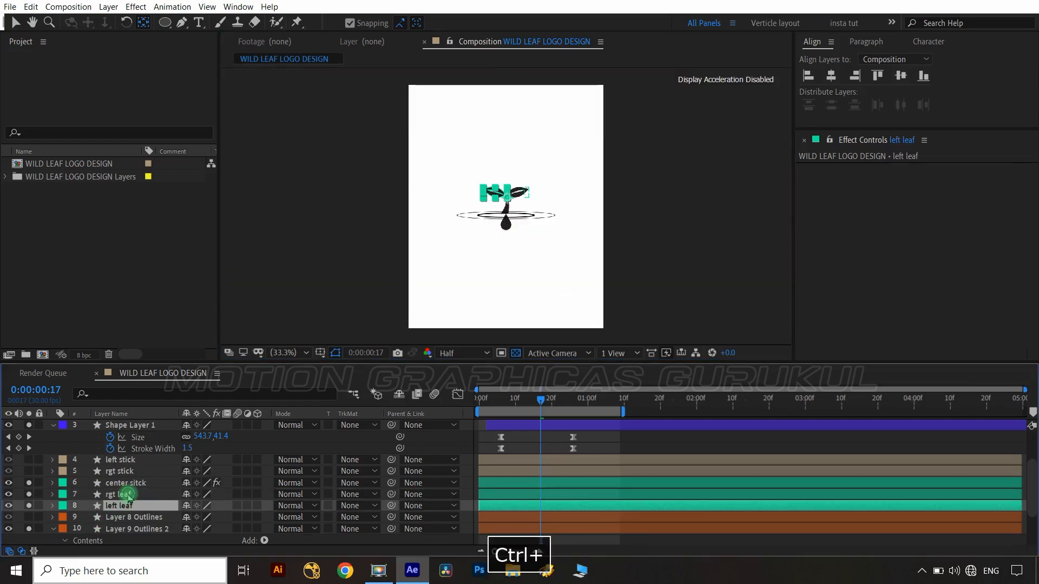
ctrl+click(119, 495)
key(s)
click(87, 506)
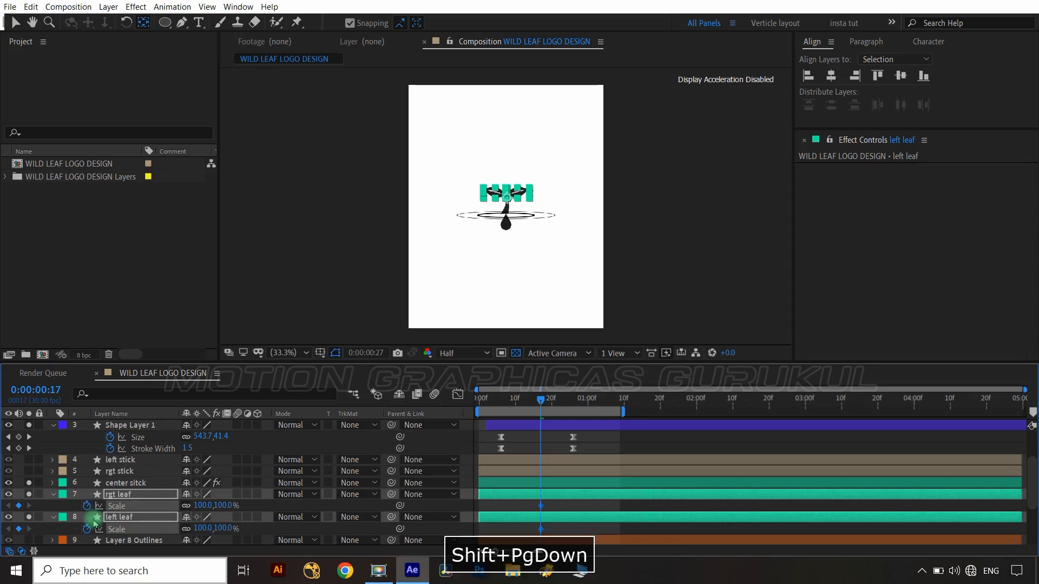
key(shift+Page_Down)
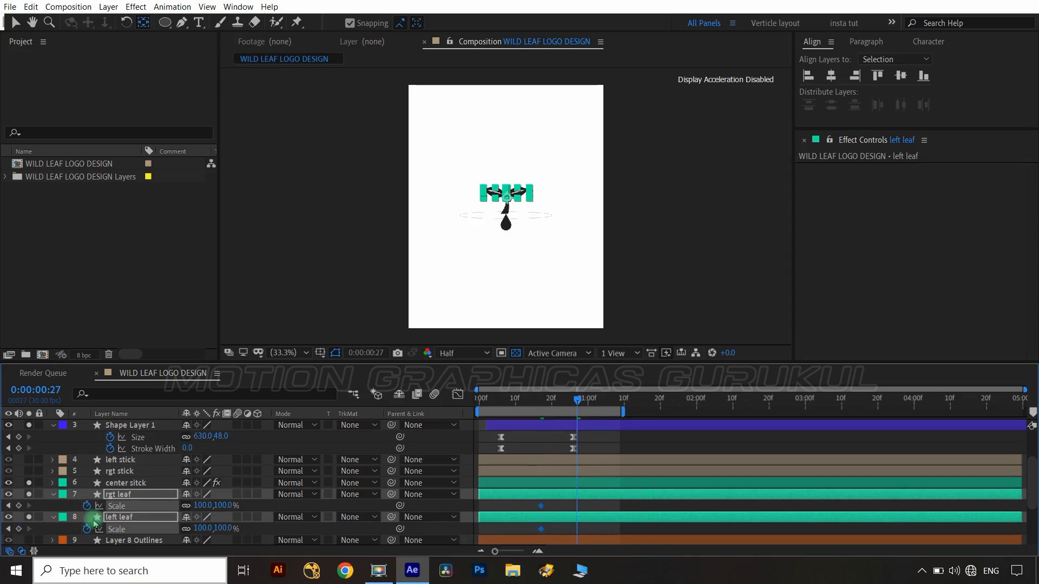
key(ctrl+Right)
key(ctrl+Right)
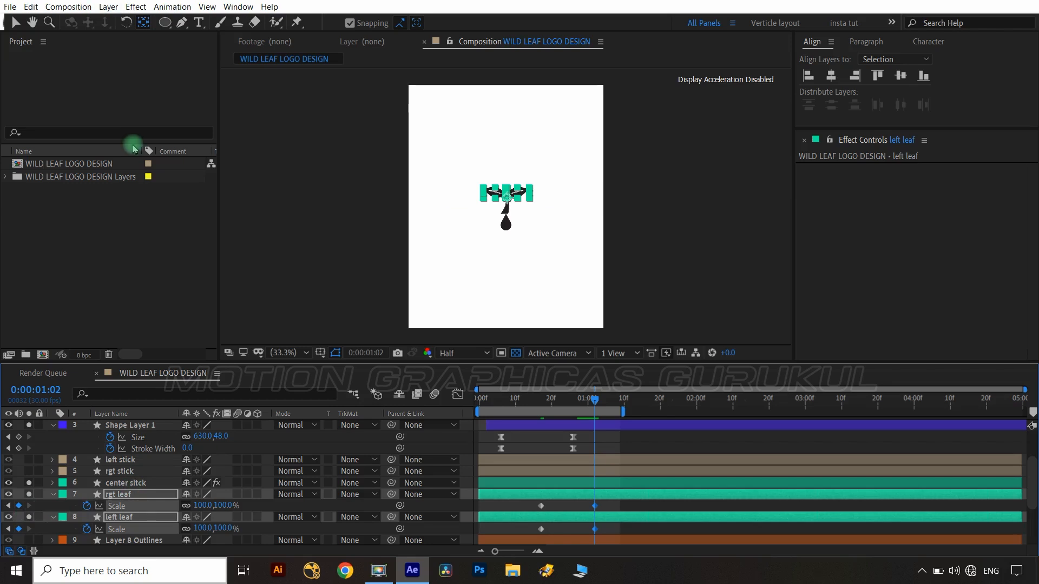
At frame 17, keyframe Rotation on both leaves, with the left leaf at -87° and the rgt leaf at 87°.
click(9, 506)
key(shift+r)
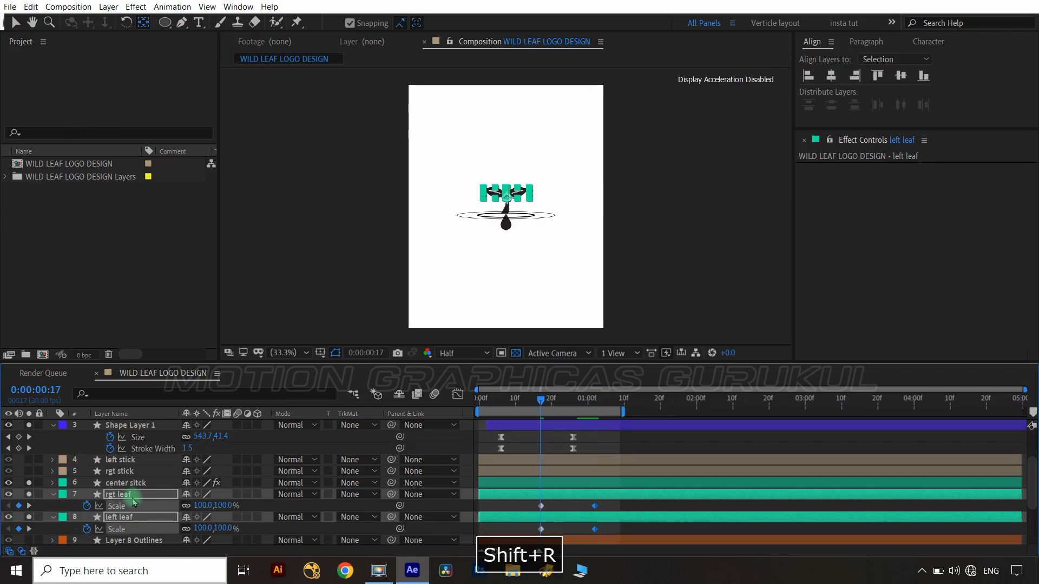
click(87, 518)
scroll(154, 523, down, 3)
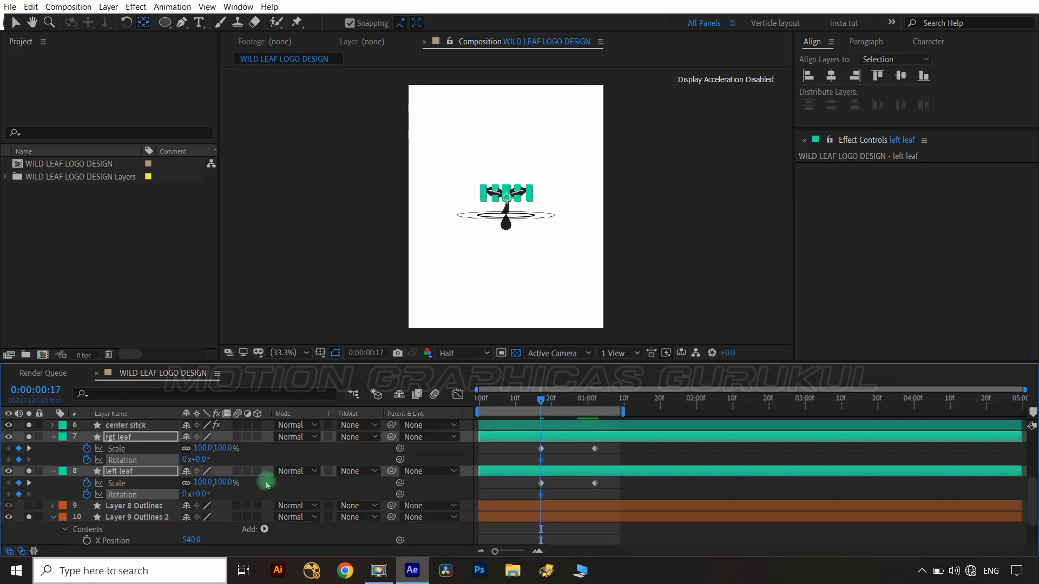
click(122, 470)
drag(200, 496, 172, 495)
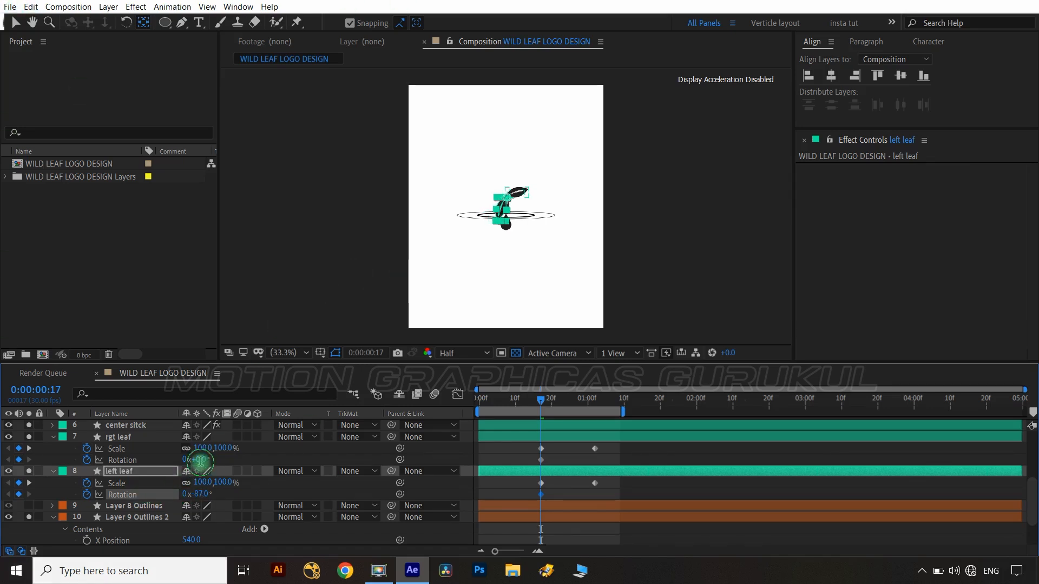
drag(200, 462, 285, 476)
At frame 27, set Rotation to 15° for the left leaf and -15° for the rgt leaf.
key(shift+Page_Down)
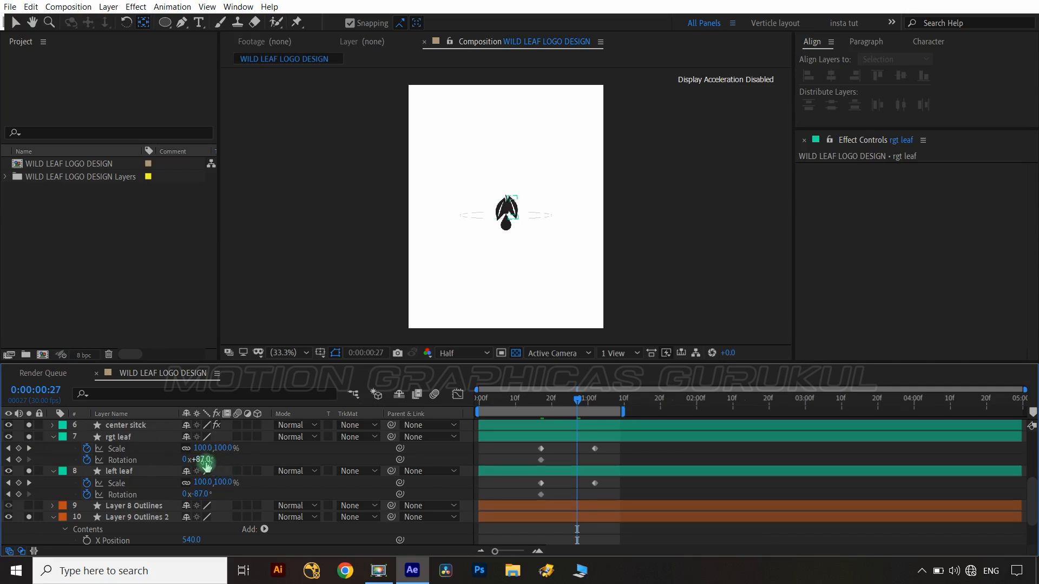
drag(201, 494, 207, 474)
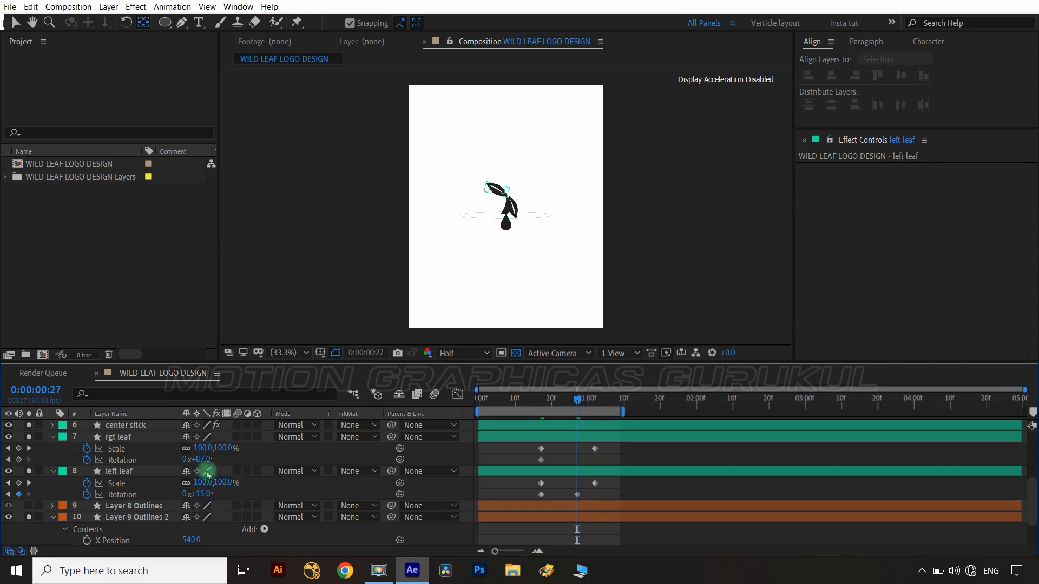
key(Return)
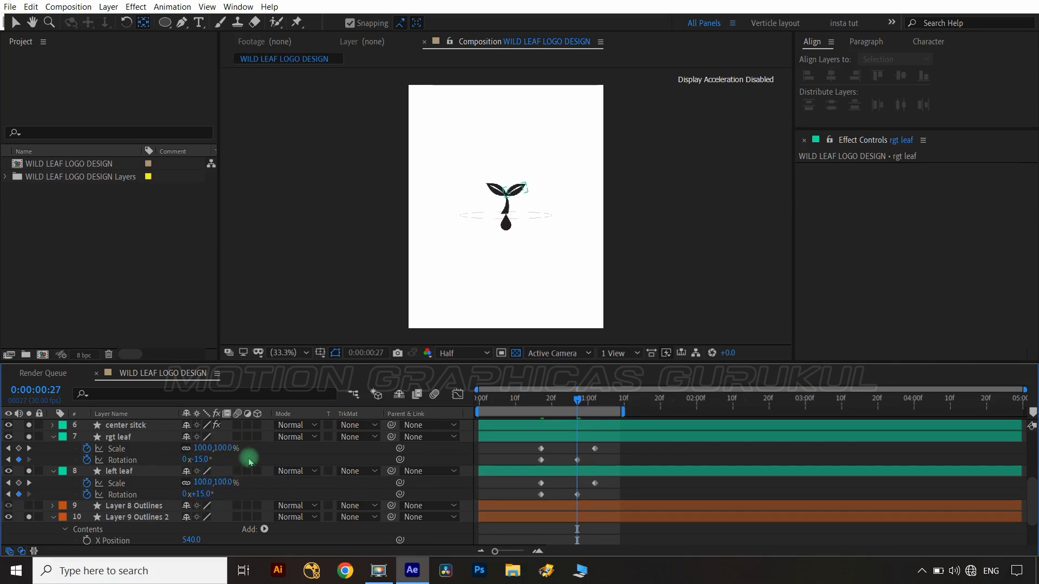
At 1:07, set Rotation to 8° for the rgt leaf and -8° for the left leaf.
key(shift+Page_Down)
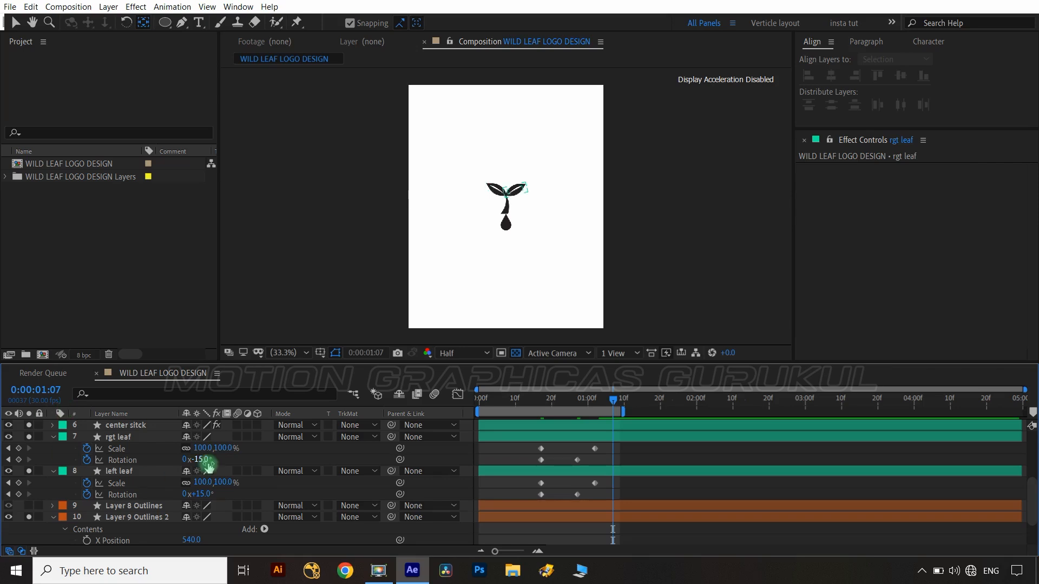
click(239, 456)
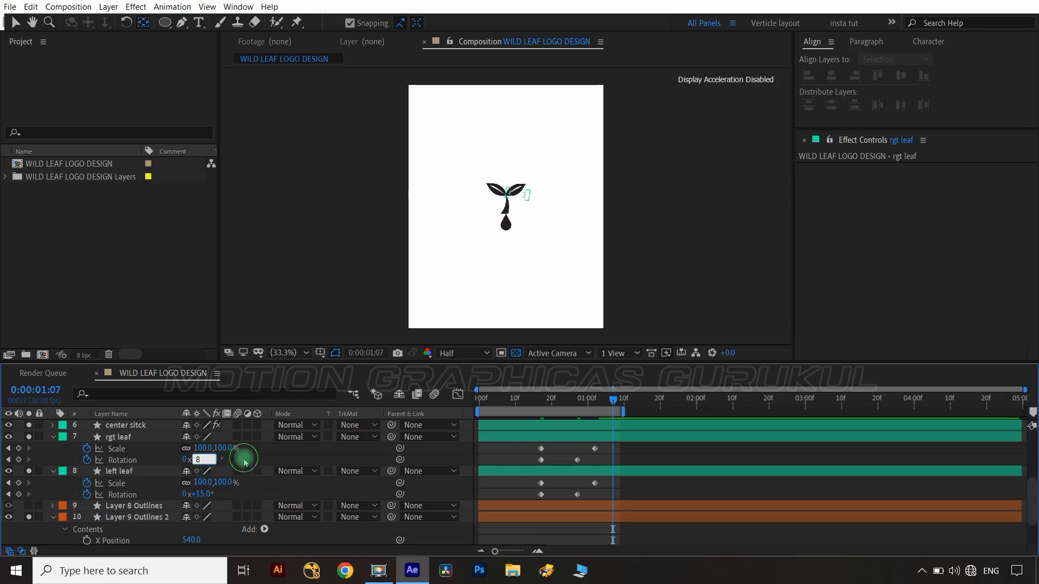
text(-8)
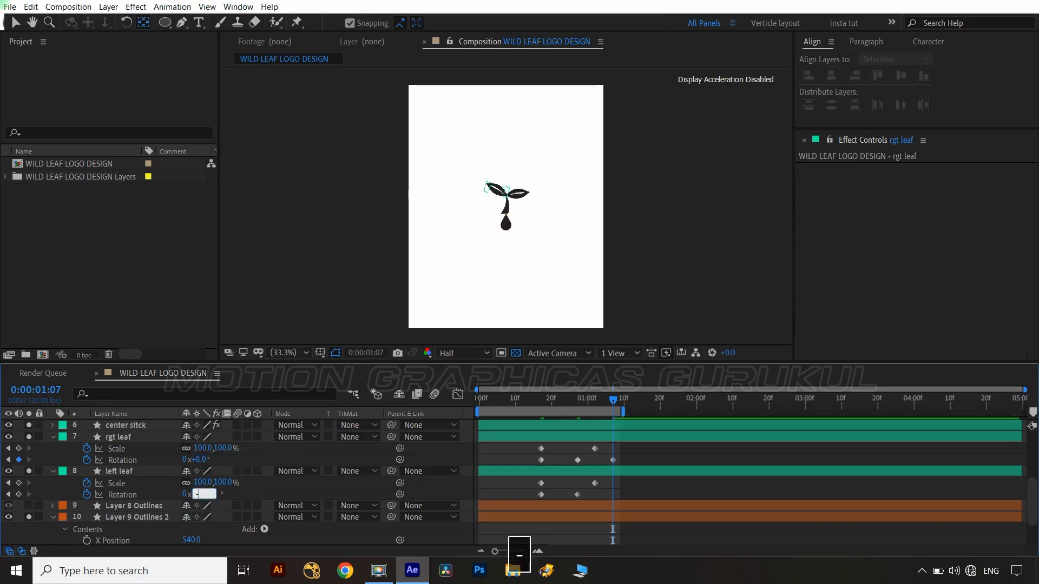
key(Return)
At 1:14, set Rotation to 0° on both the rgt leaf and the left leaf.
key(ctrl+Left)
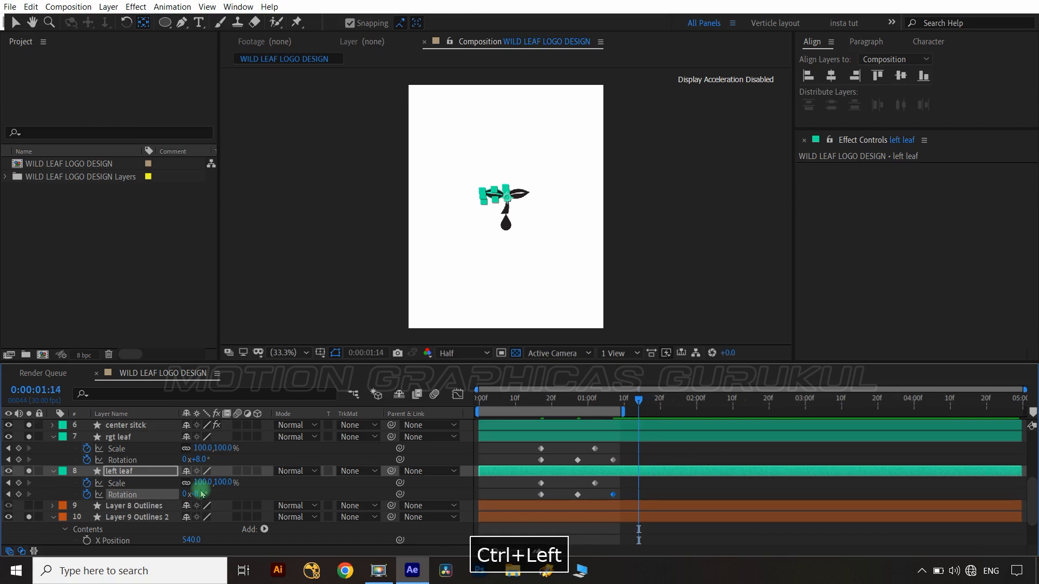
click(197, 459)
text(0)
key(Return)
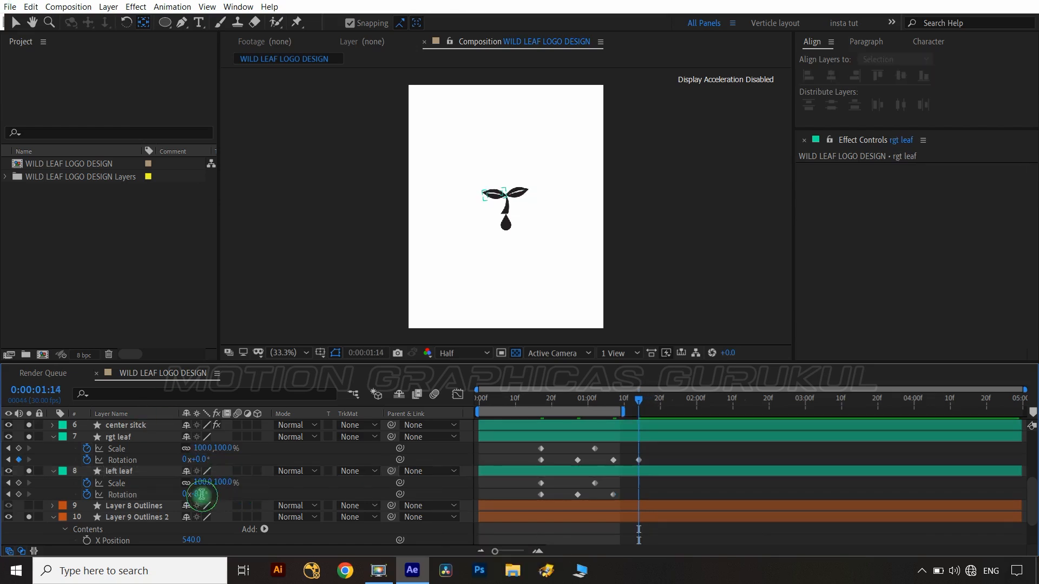
click(201, 493)
text(0)
key(Return)
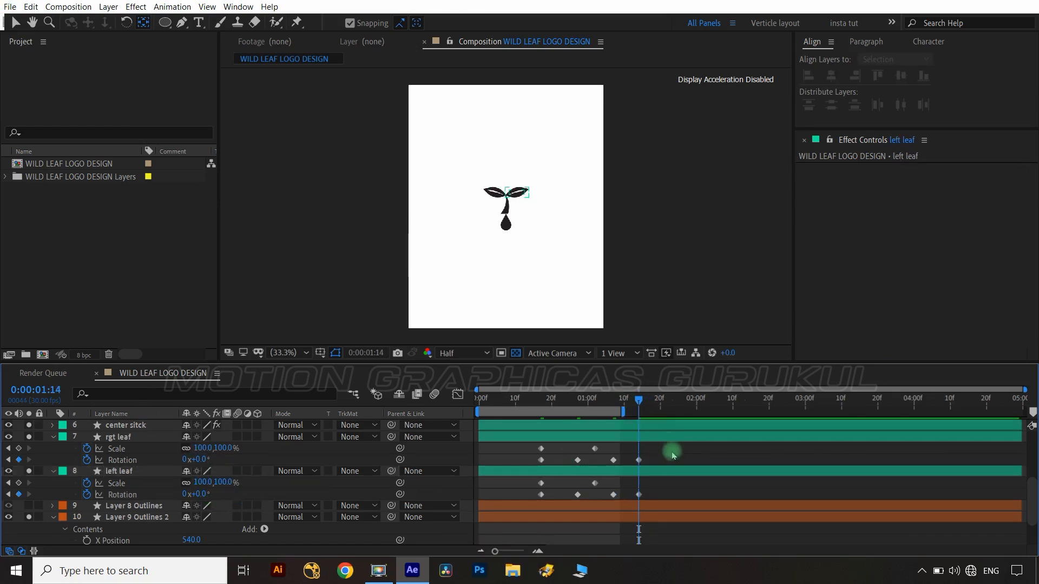
Apply Easy Ease to all Scale and Rotation keyframes of both leaf layers.
drag(673, 456, 529, 501)
key(F9)
click(509, 446)
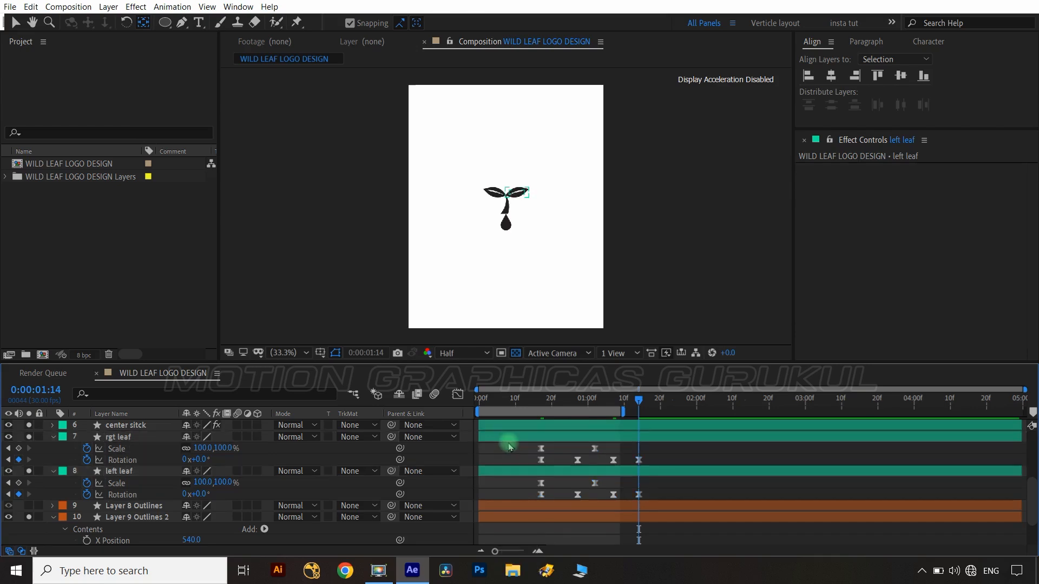
At frame 17, set the Scale keyframes of both leaf layers to 0%.
drag(608, 439, 527, 455)
drag(609, 475, 525, 487)
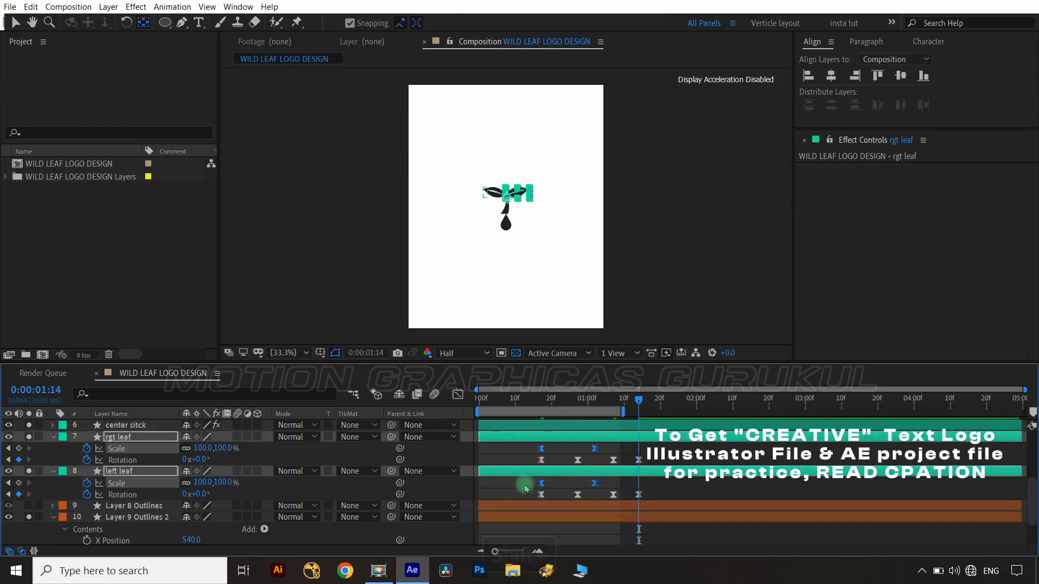
key(shift+F3)
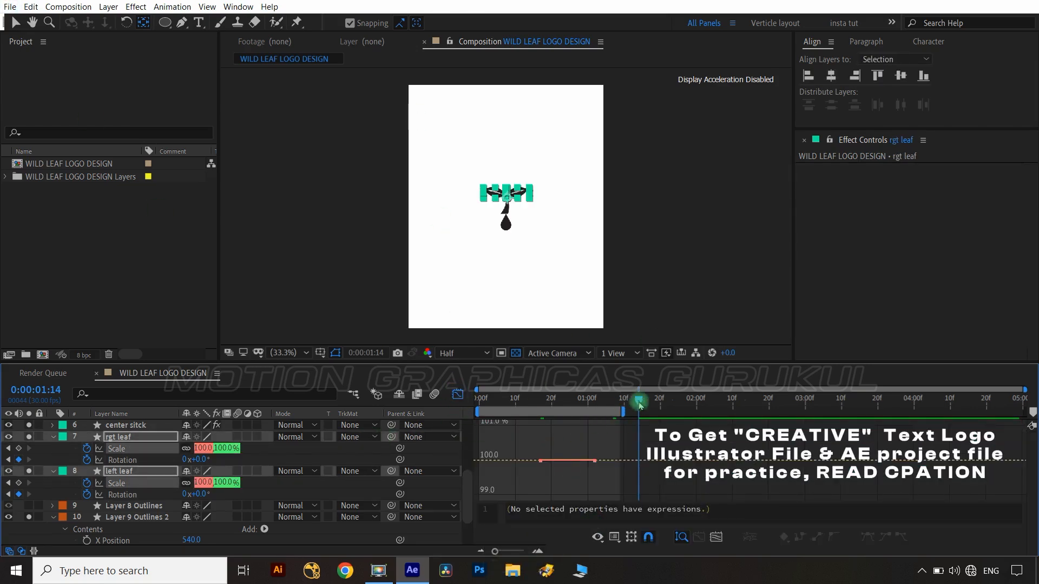
drag(639, 406, 540, 406)
click(151, 446)
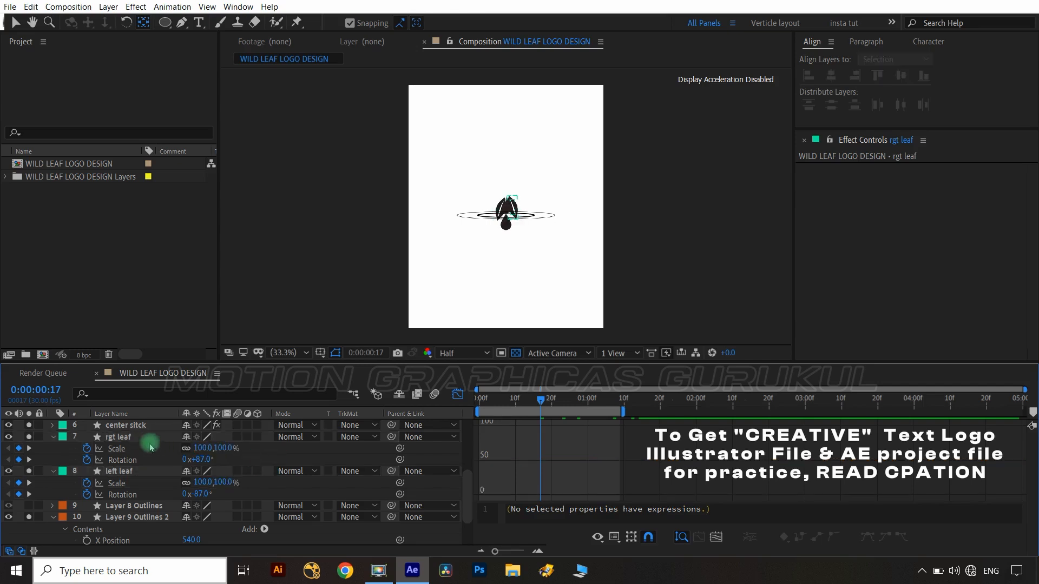
click(126, 437)
shift+click(130, 471)
click(223, 448)
text(0)
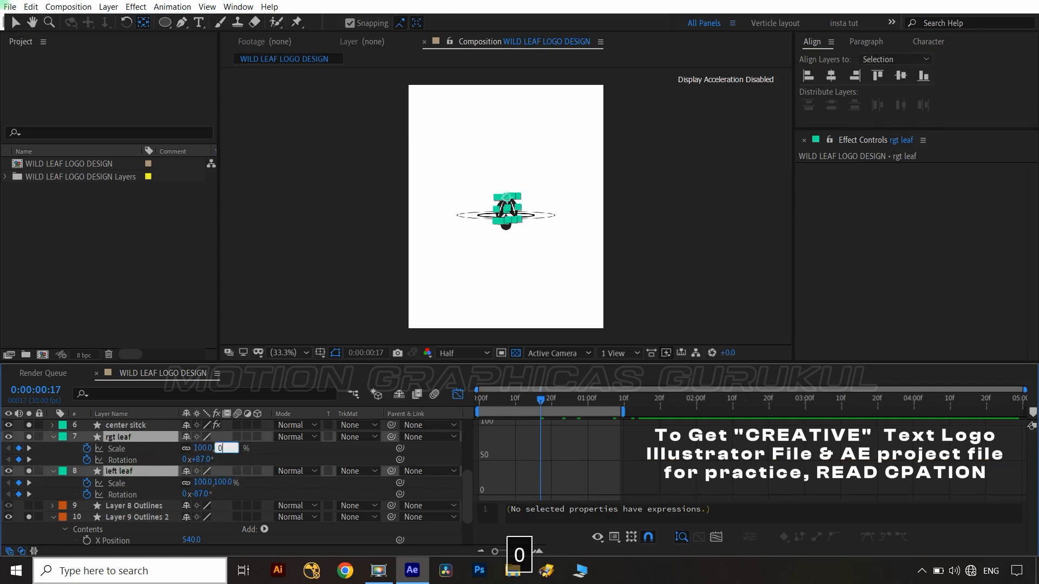
key(Return)
click(418, 339)
Reshape the Scale curves of both leaves in the graph editor for a steep start and a gradual finish.
click(118, 449)
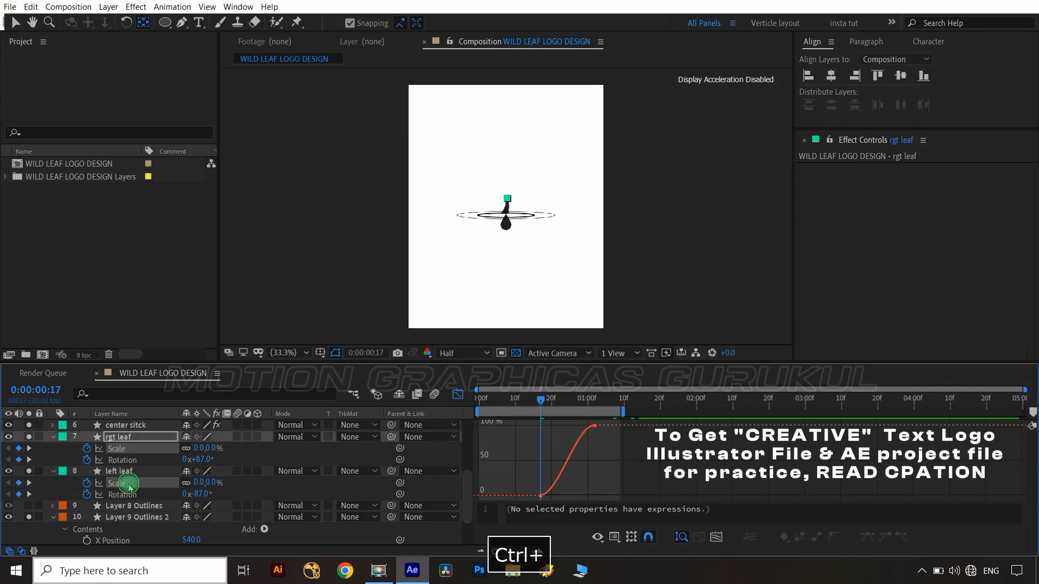
ctrl+click(125, 482)
drag(563, 493, 569, 426)
key(shift+F3)
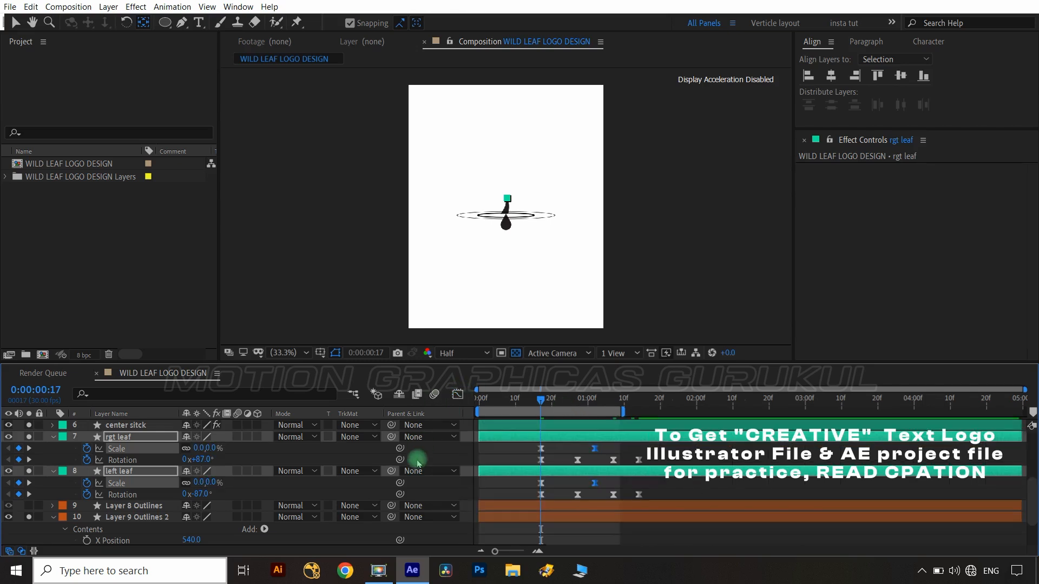
click(420, 457)
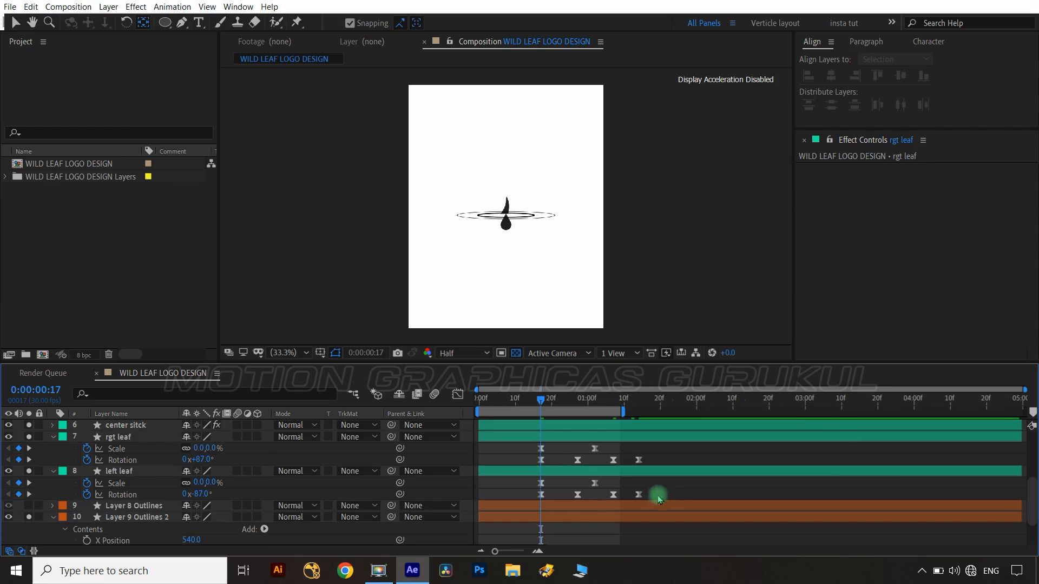
Ease the left leaf's Rotation keyframes and reshape their value curve for a fast initial swing and a smooth settle.
drag(657, 490, 539, 506)
key(F9)
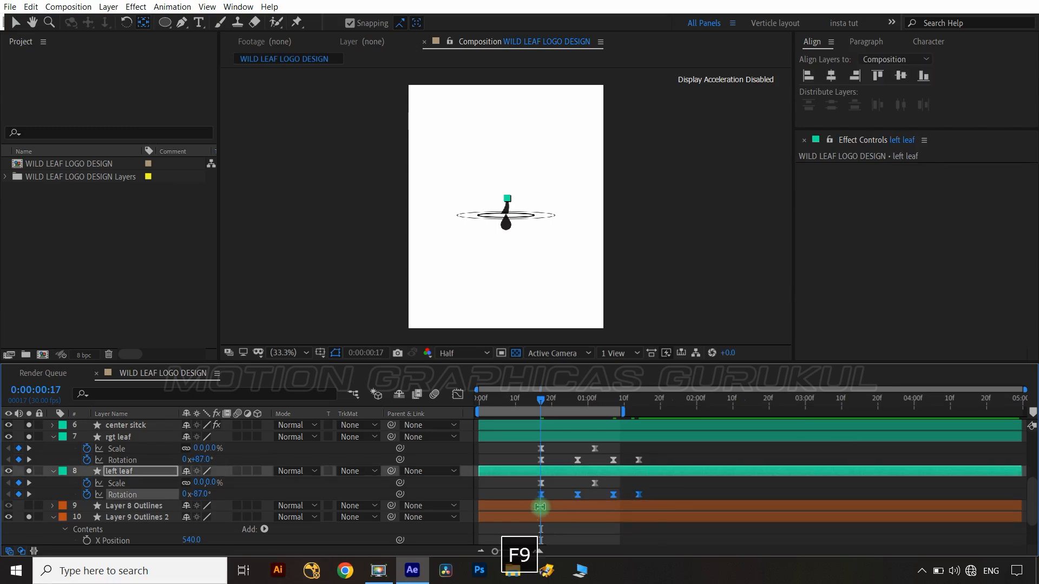
click(457, 394)
drag(553, 496, 538, 464)
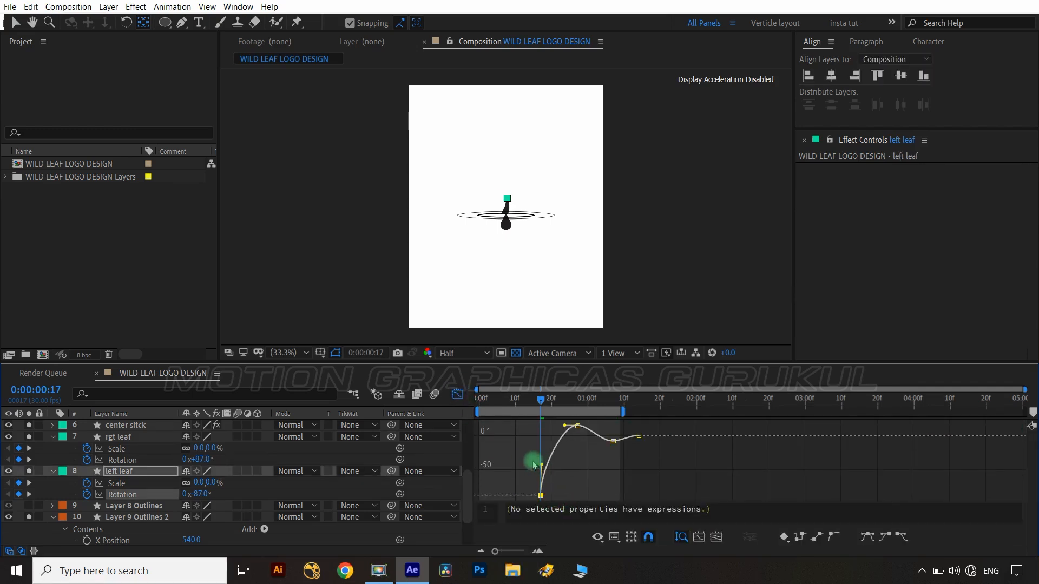
drag(564, 426, 556, 426)
click(613, 441)
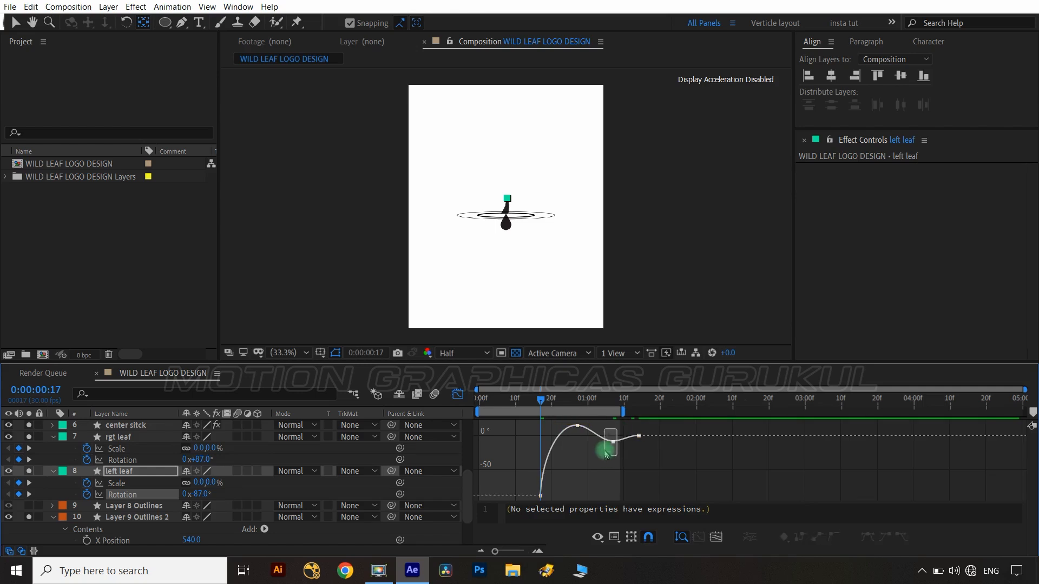
drag(616, 441, 533, 470)
key(shift+F3)
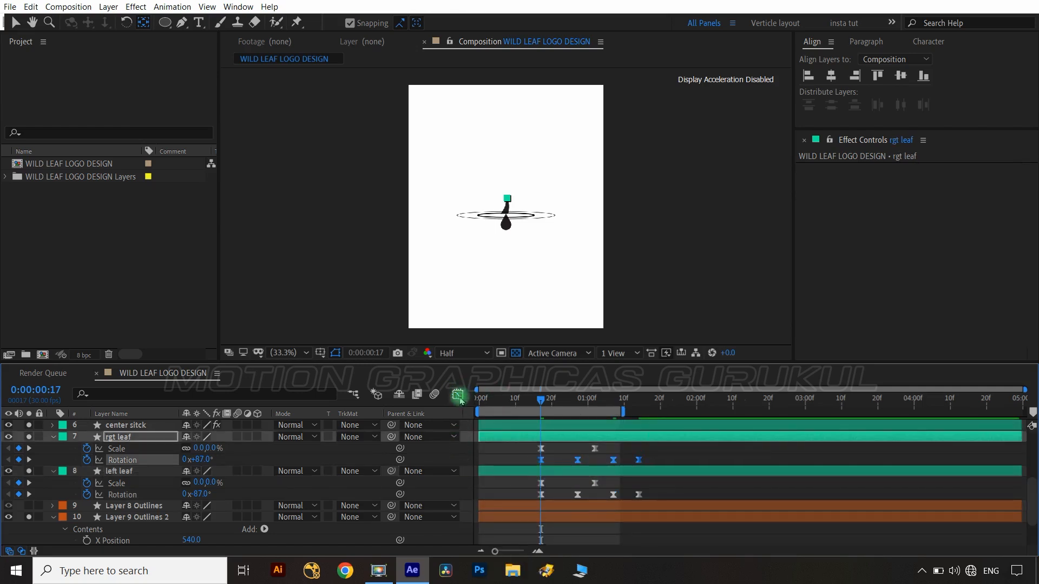
Reshape the rgt leaf's Rotation curve for a steep initial swing with smooth handles at its rebound keyframe.
key(shift+F3)
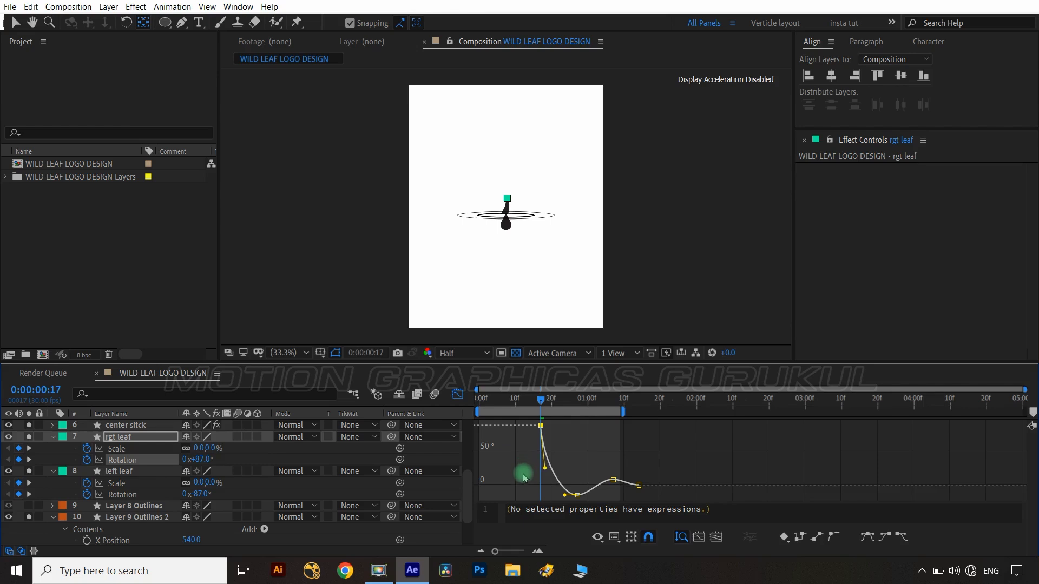
drag(544, 467, 594, 479)
click(612, 480)
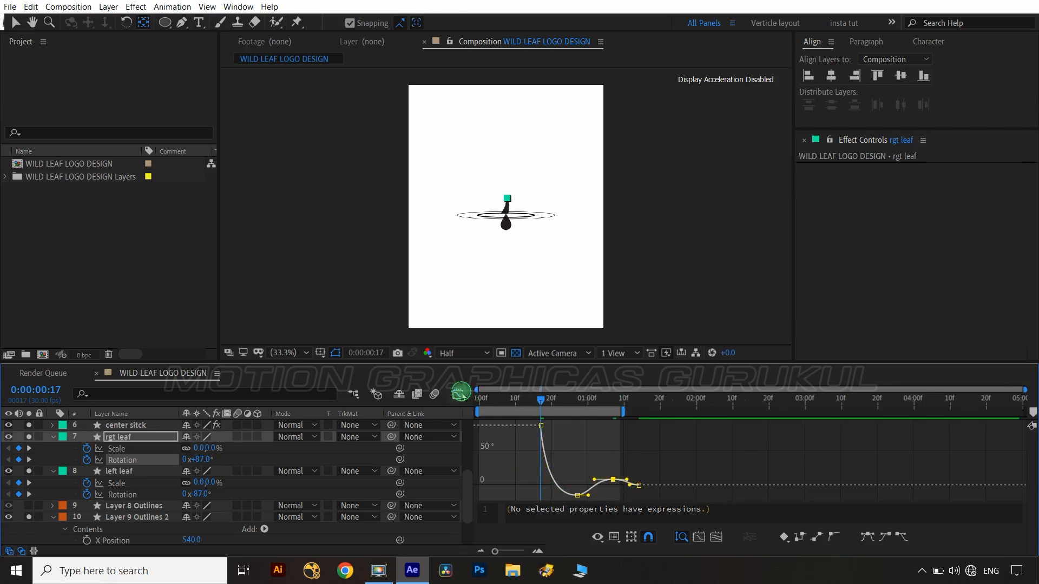
click(461, 393)
Extend the work area's end to about 1:21, shift both leaf layers two frames earlier, and save the project.
drag(623, 411, 666, 411)
key(ctrl+s)
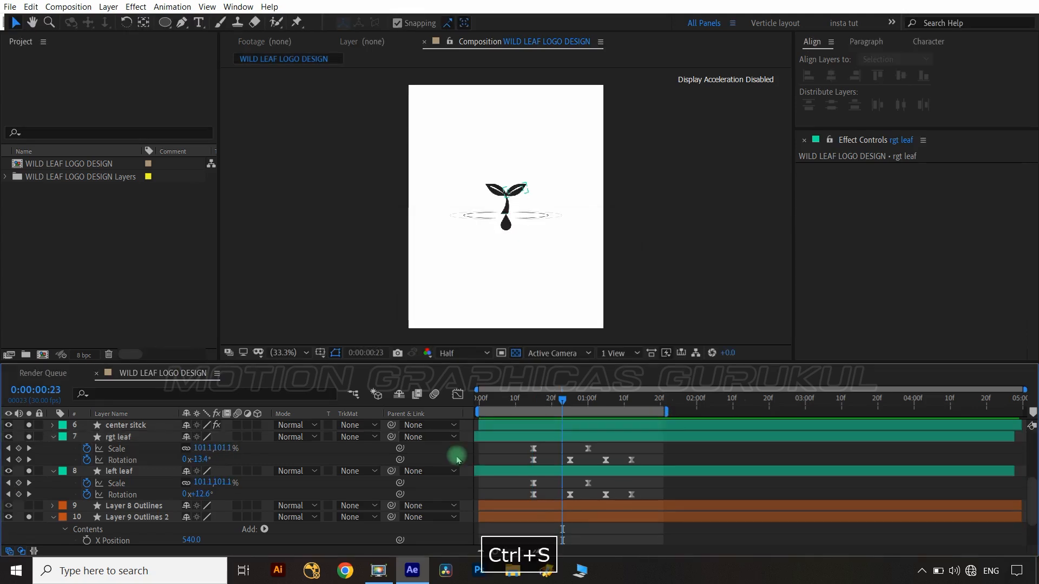
click(506, 250)
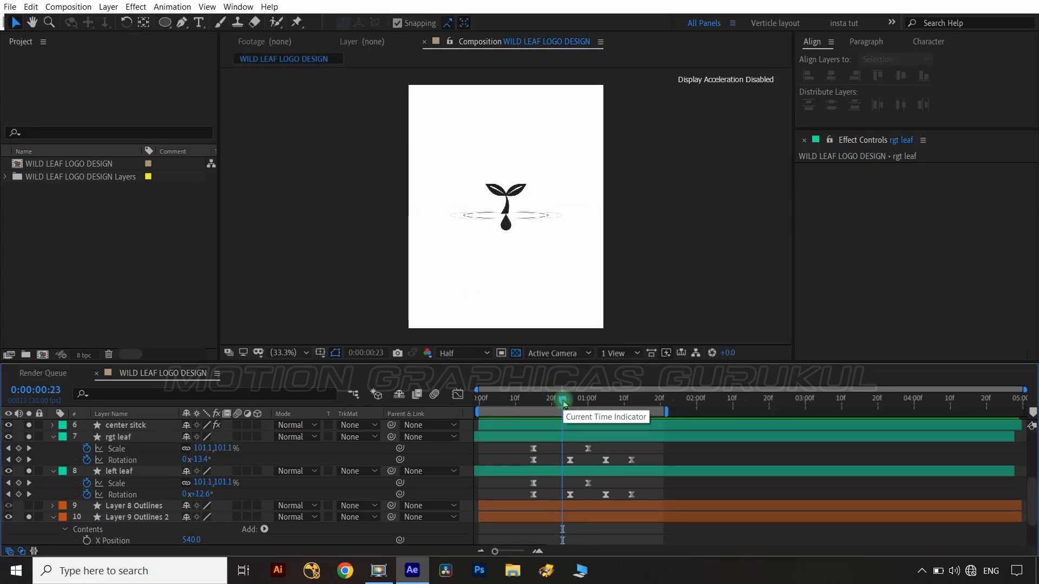
At 1:05, make the Layer 9 Outlines drop visible and solo it alongside the other logo layers.
drag(566, 406, 606, 406)
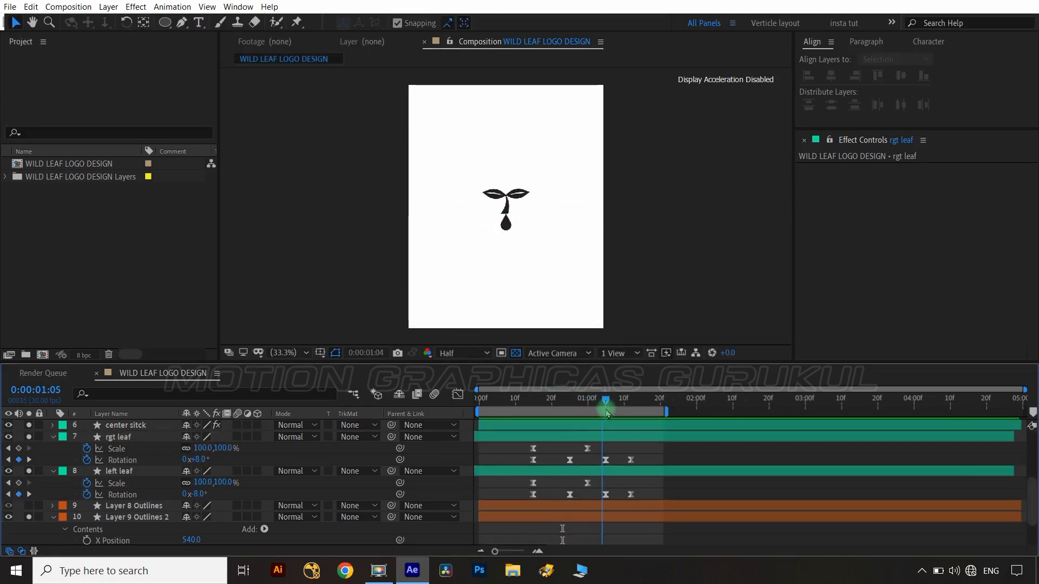
click(78, 469)
scroll(140, 472, down, 2)
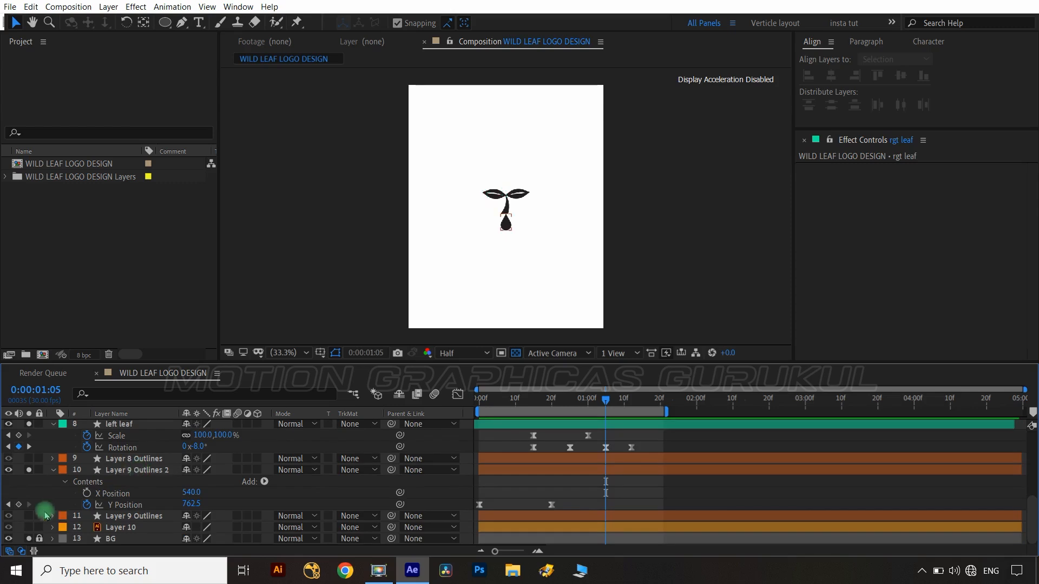
click(45, 513)
click(29, 515)
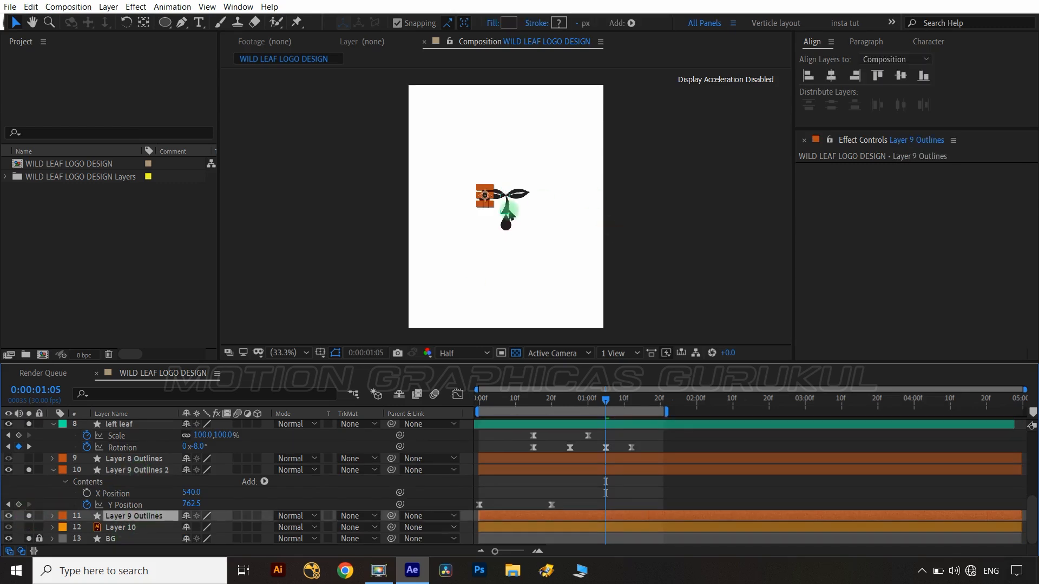
Scale the Layer 9 Outlines drop to 66% and nudge it so it hangs from the left leaf's outer tip.
scroll(509, 212, up, 3)
key(ctrl+s)
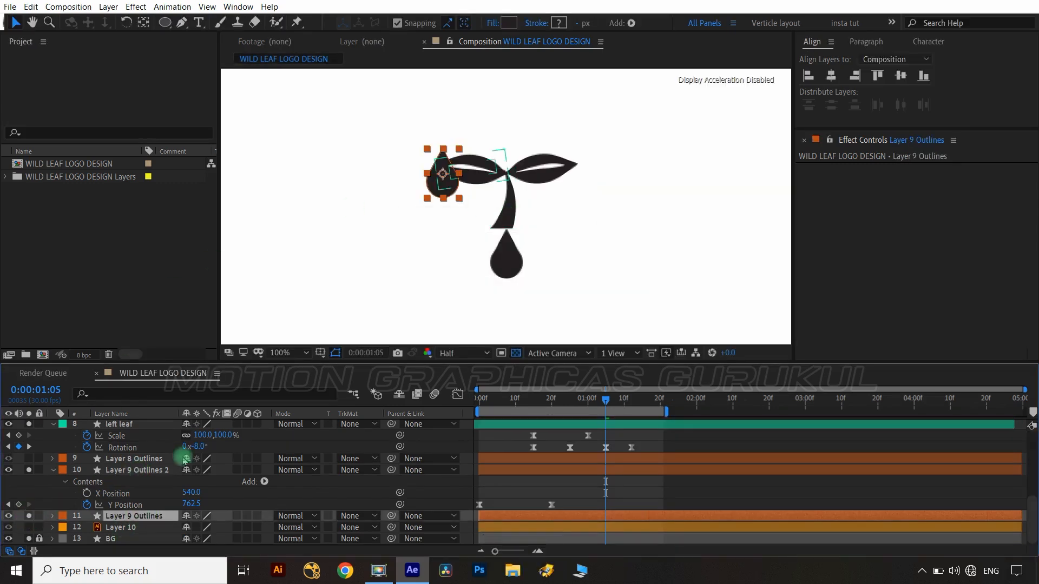
key(s)
drag(223, 528, 205, 527)
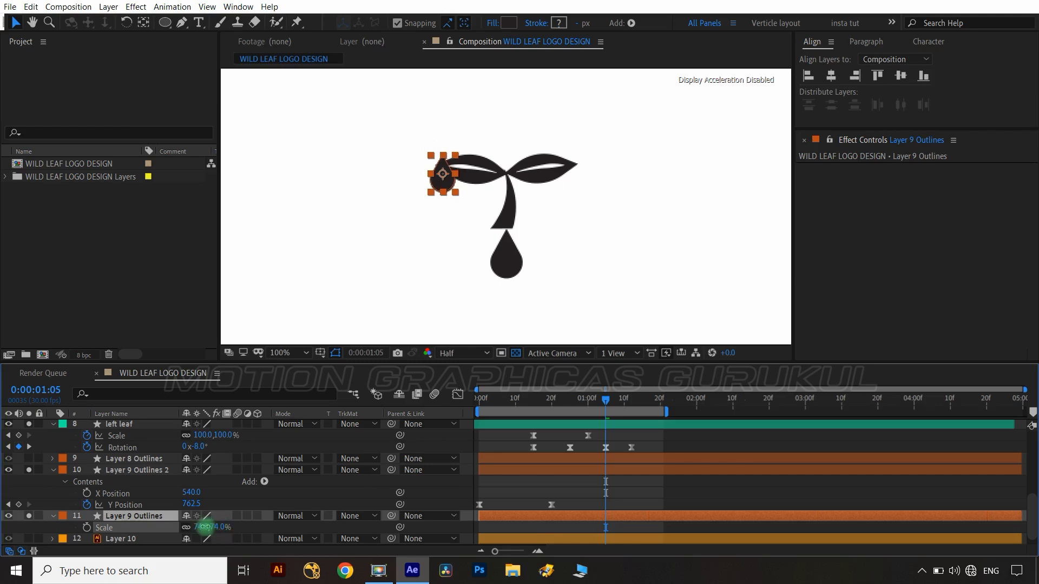
key(shift+Left)
key(shift+Down)
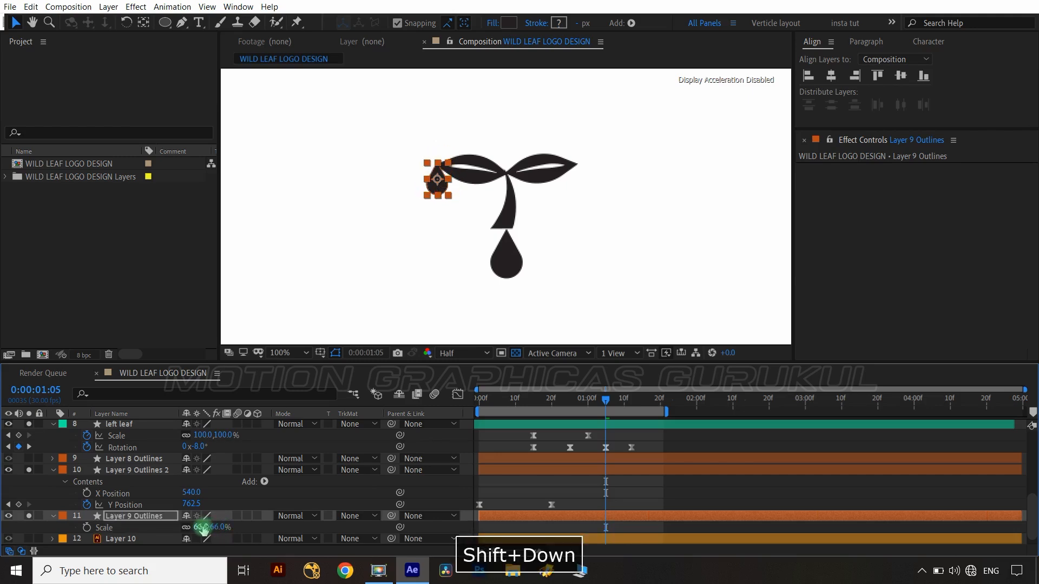
key(ctrl+shift+h)
key(Down)
key(Up)
key(Up)
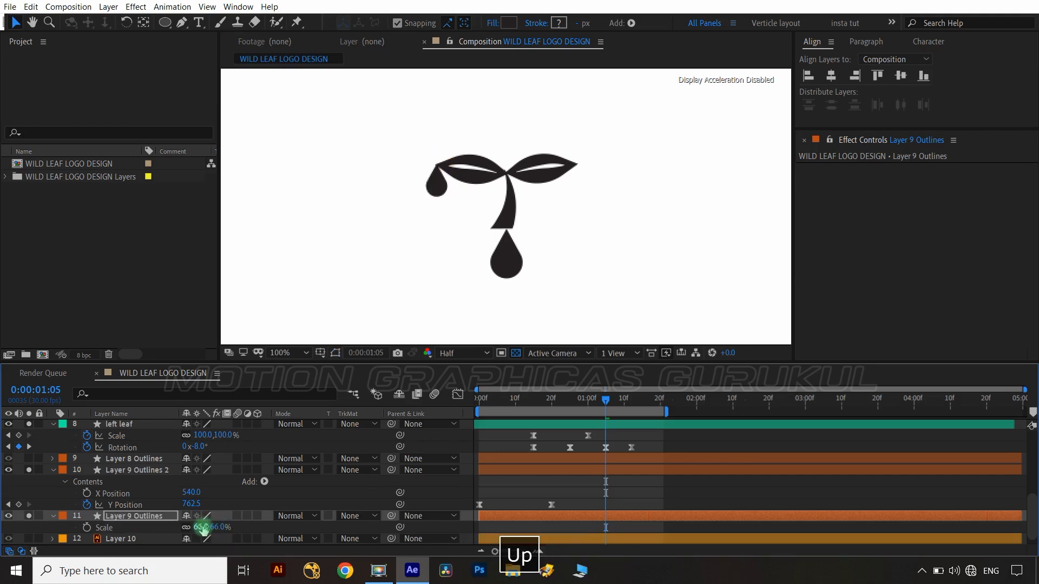
Move the small drop's anchor point to its pointed top, where it meets the left leaf's tip.
key(y)
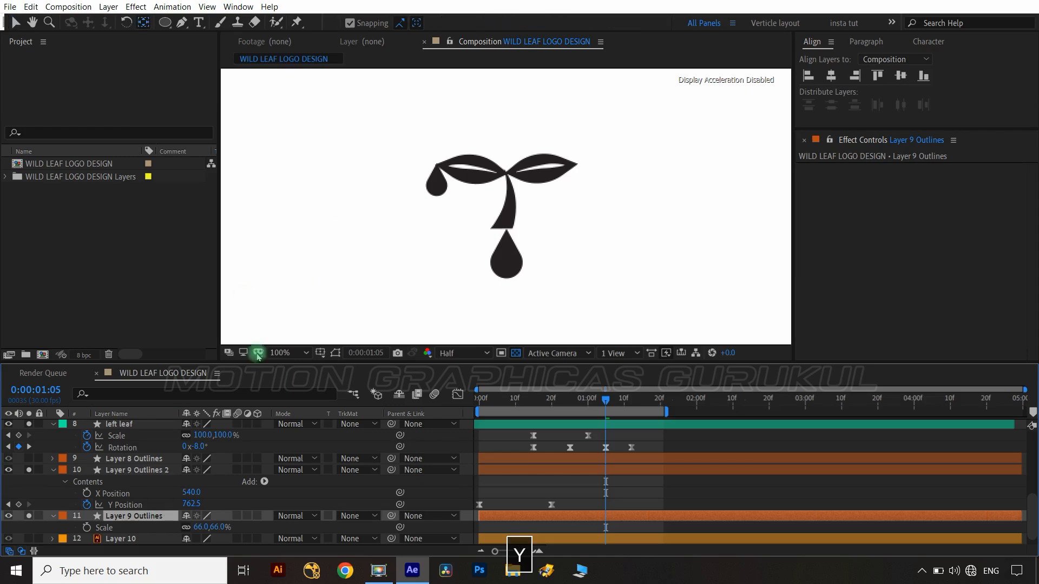
key(ctrl+shift+h)
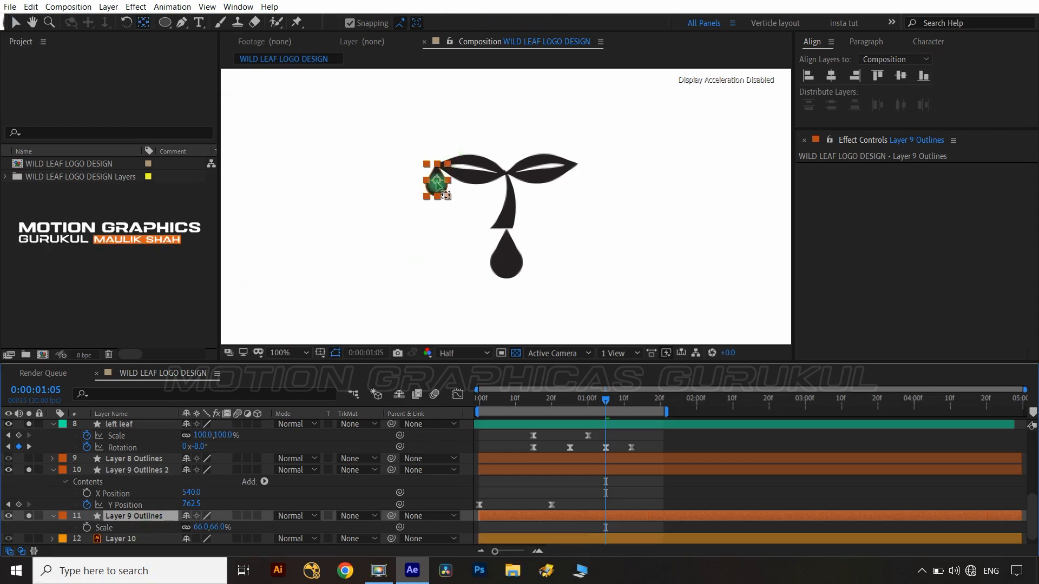
click(445, 195)
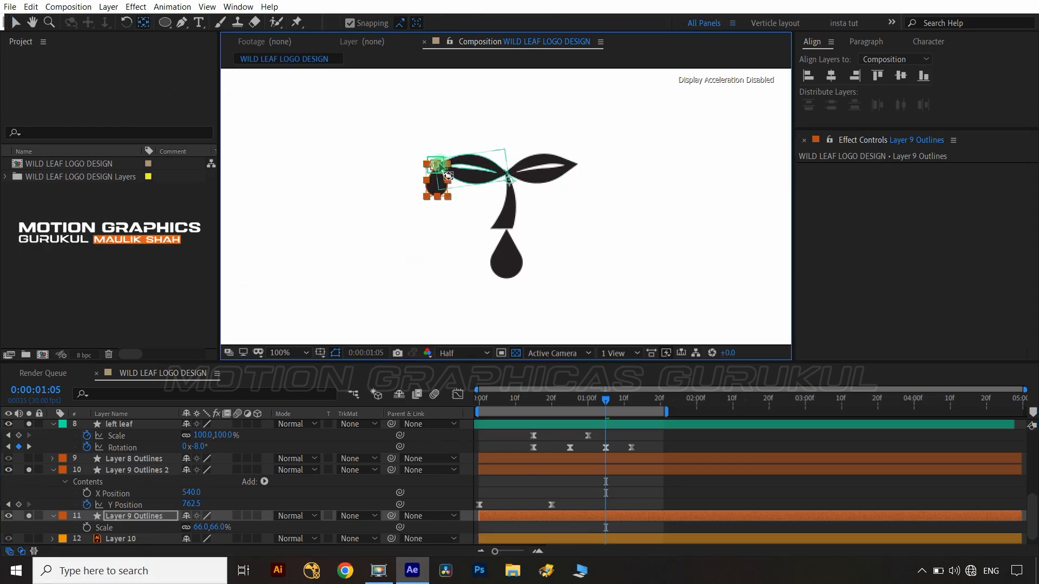
scroll(457, 181, up, 4)
key(space)
drag(416, 157, 369, 227)
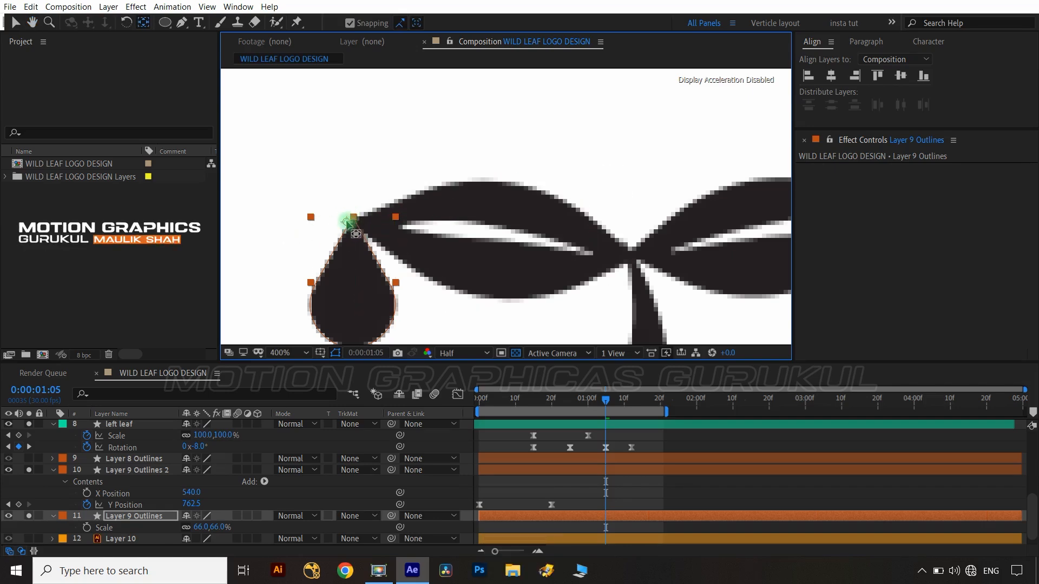
key(shift+slash)
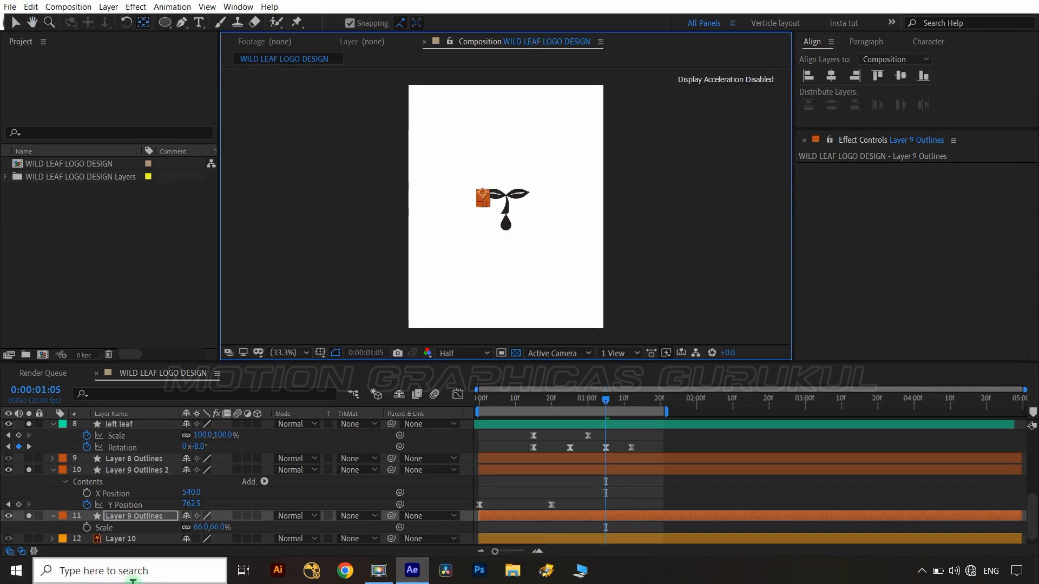
click(606, 401)
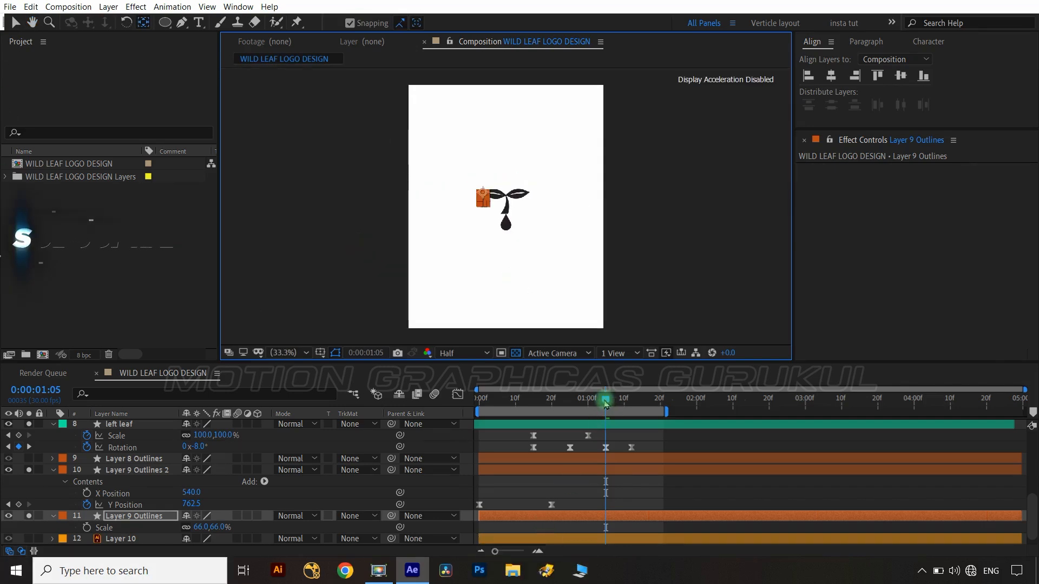
Keyframe the small Layer 9 Outlines drop's scale at 66% at both 1:05 and 1:15.
click(87, 528)
key(shift+Page_Down)
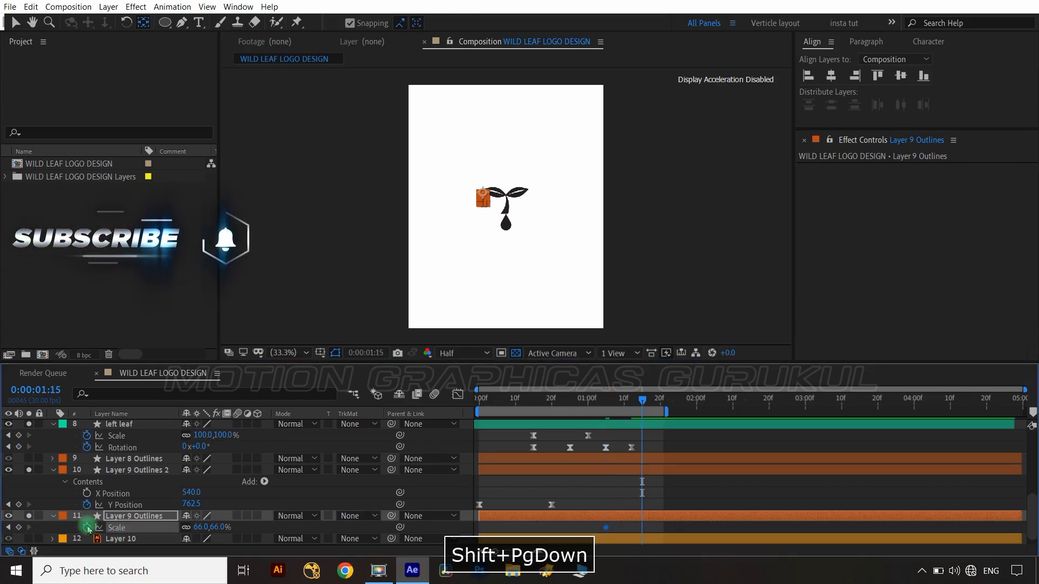
click(19, 527)
Separate the small drop's position dimensions, keyframe its Y Position at 1:05, and show its keyframed properties.
click(8, 528)
key(p)
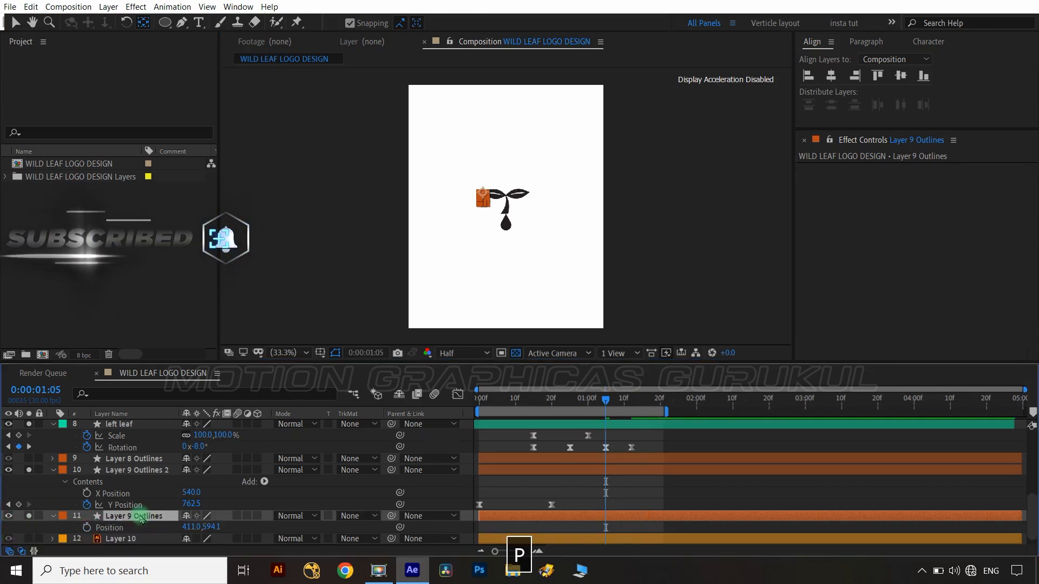
right_click(114, 528)
click(172, 405)
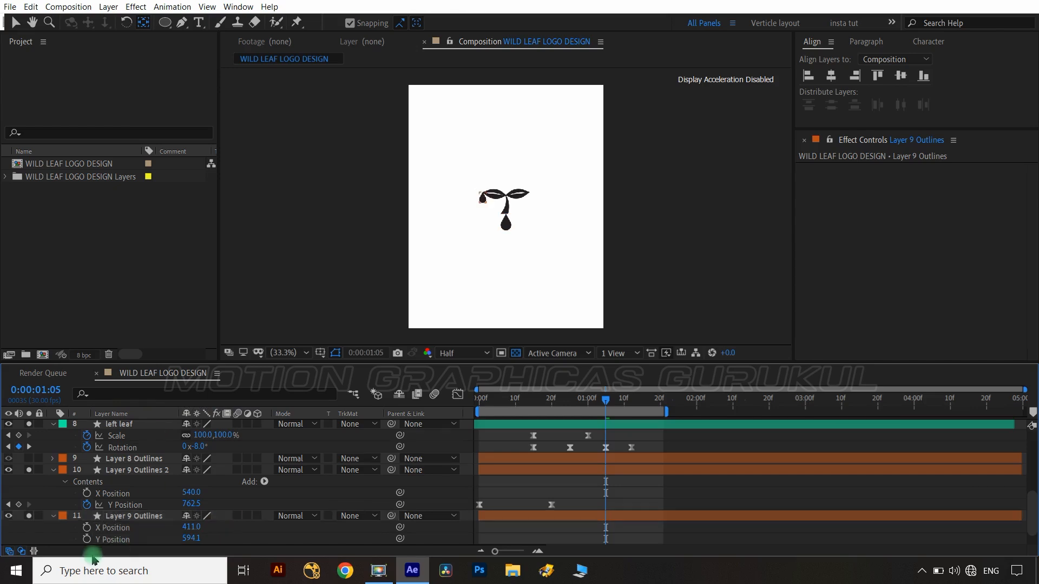
click(87, 540)
click(134, 514)
key(u)
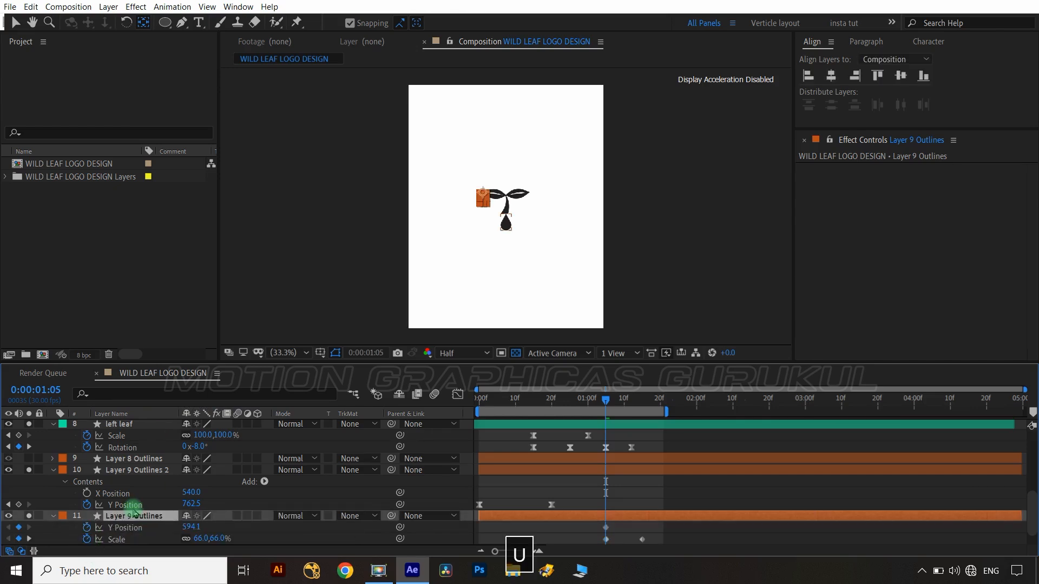
At 1:20, lower the small drop to a Y Position of 761.1 with the layer controls hidden.
key(shift+Page_Down)
key(ctrl+Right)
key(ctrl+Right)
key(ctrl+Right)
key(ctrl+Right)
key(ctrl+Right)
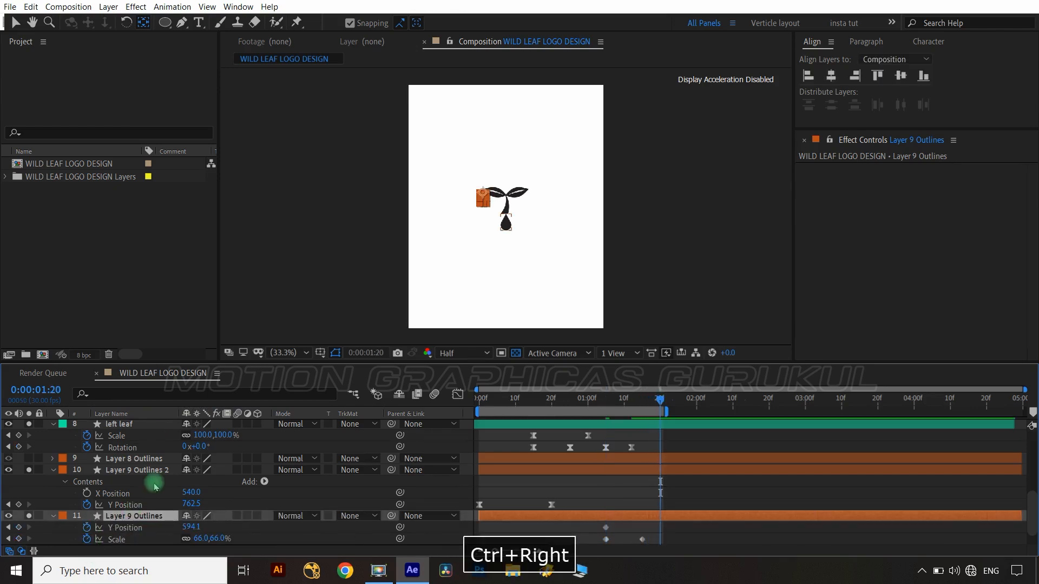
drag(191, 526, 203, 534)
key(ctrl+shift+h)
key(shift+Down)
key(shift+Down)
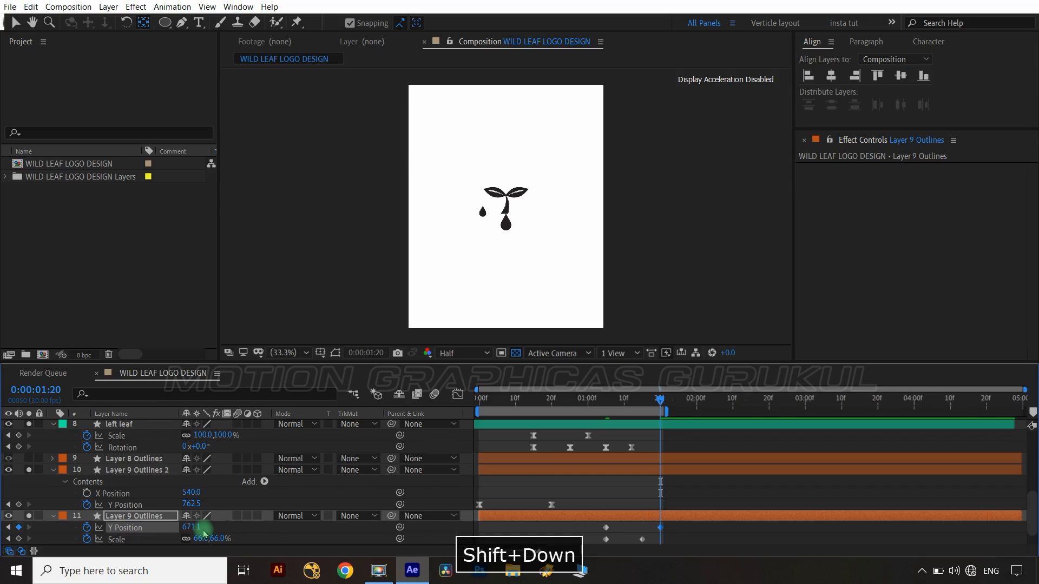
key(shift+Down)
key(shift+Down)
key(shift+Down)
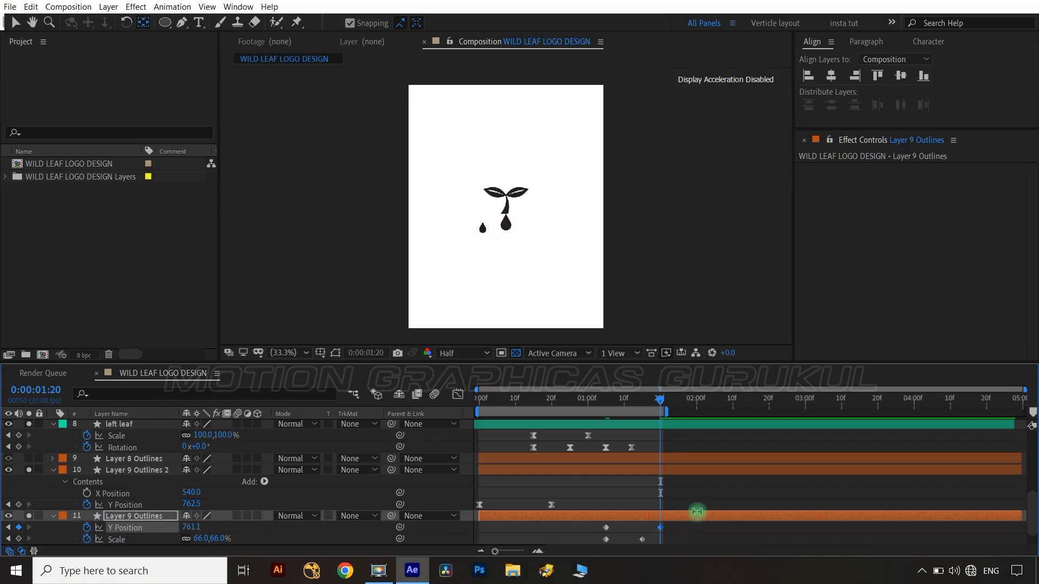
Apply Easy Ease to all of the small drop's Y Position and Scale keyframes.
drag(681, 530, 588, 542)
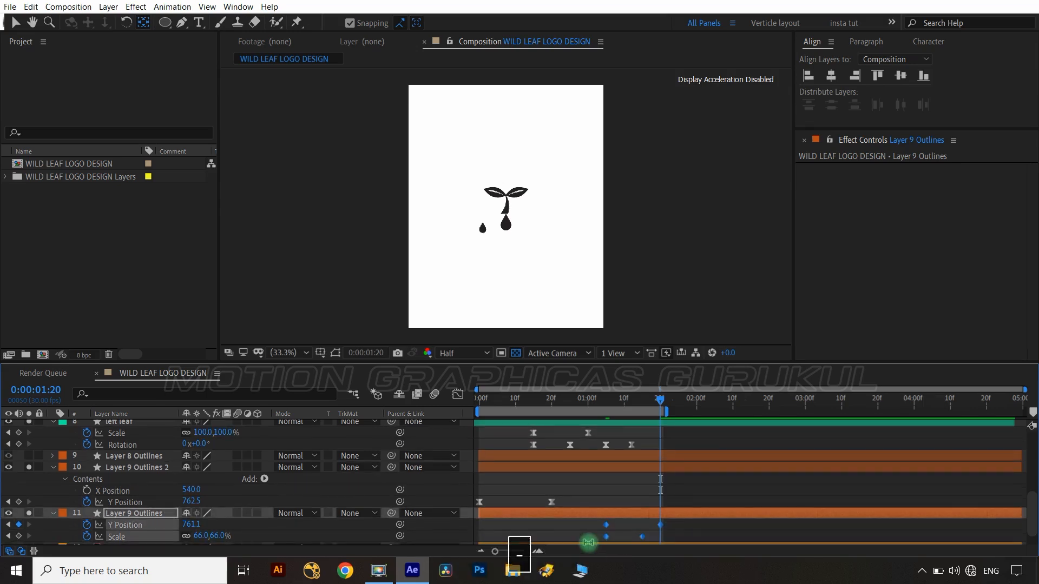
key(F9)
click(459, 479)
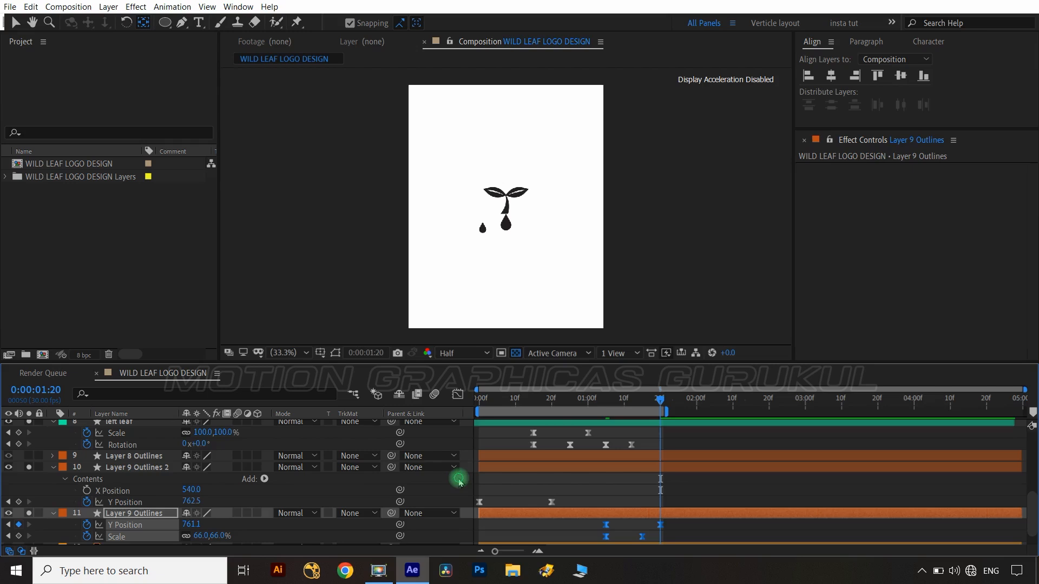
Reshape the small drop's Y Position curve so it starts steeply at 1:05 and slows gently into 1:20.
click(147, 525)
click(457, 394)
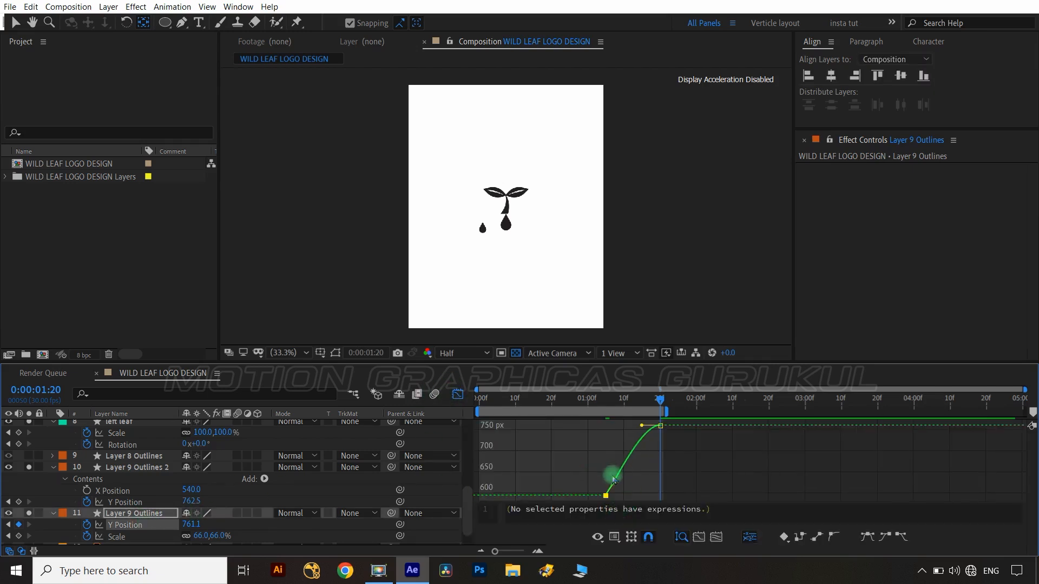
drag(613, 477, 600, 459)
drag(642, 426, 627, 427)
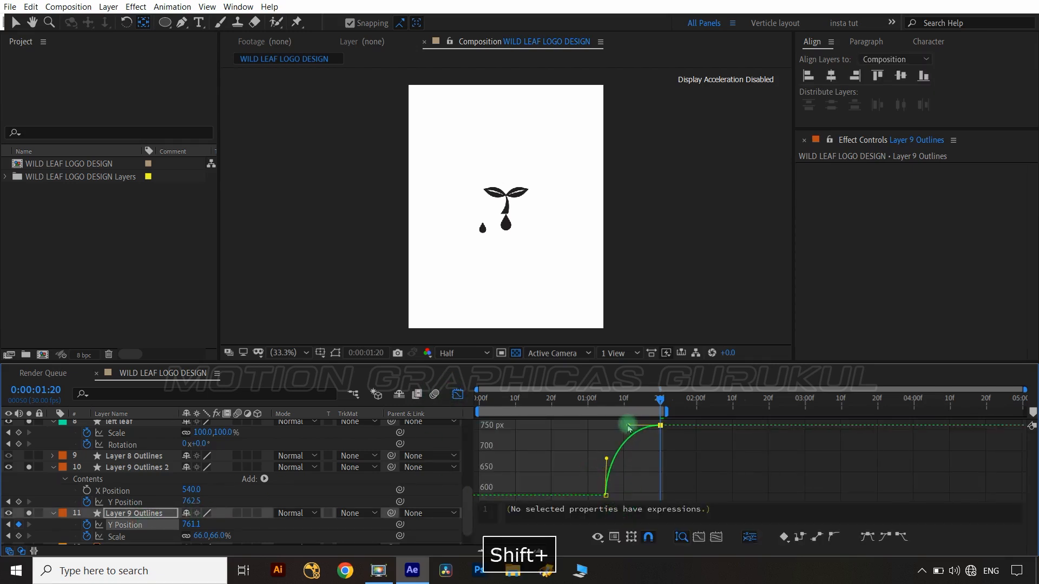
Set the small drop's scale to 0% at 1:05 and ease both scale keyframes.
click(115, 537)
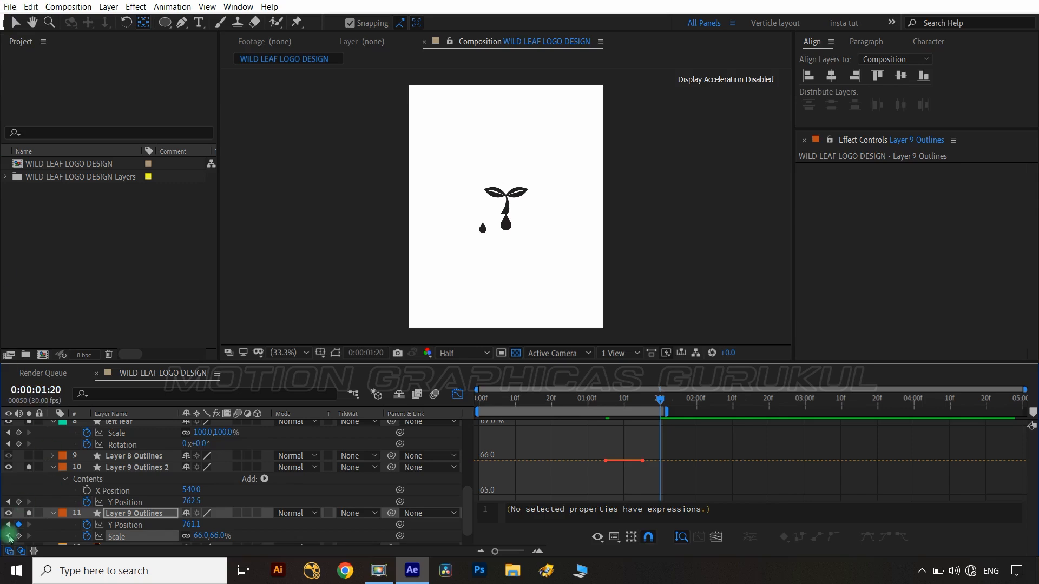
click(8, 536)
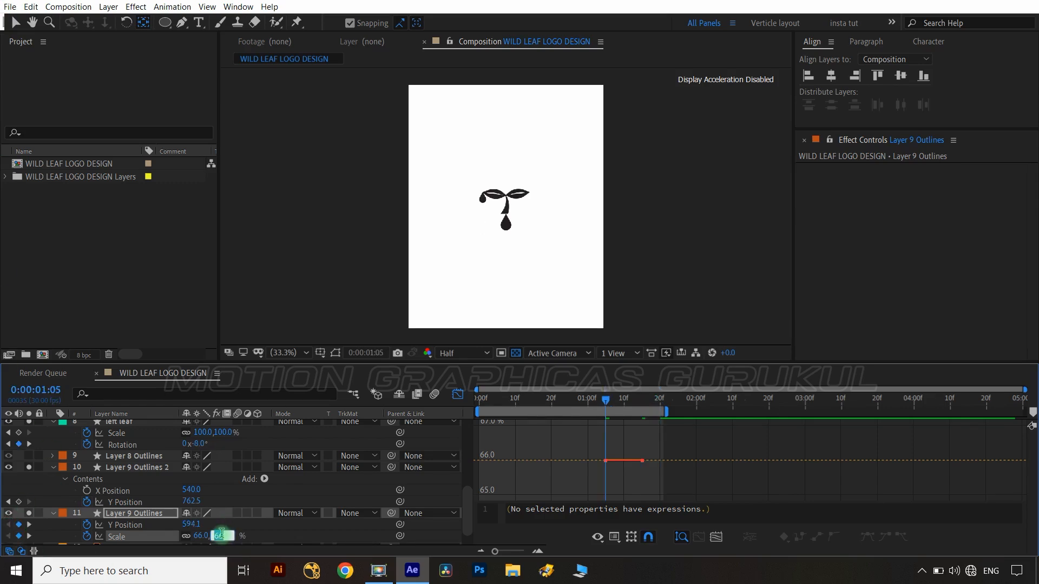
click(340, 524)
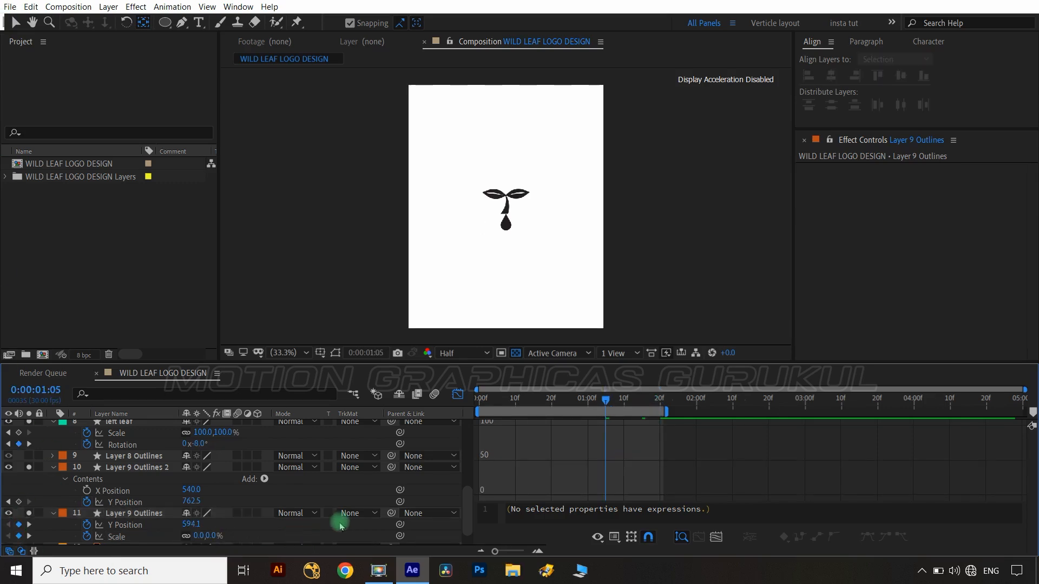
click(121, 537)
drag(586, 422, 661, 502)
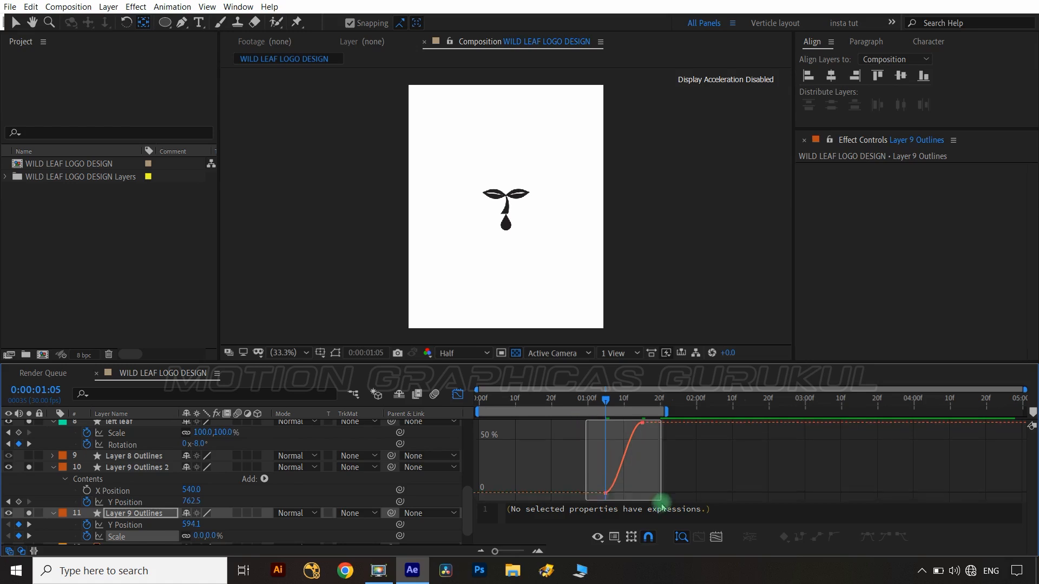
key(F9)
key(shift+F3)
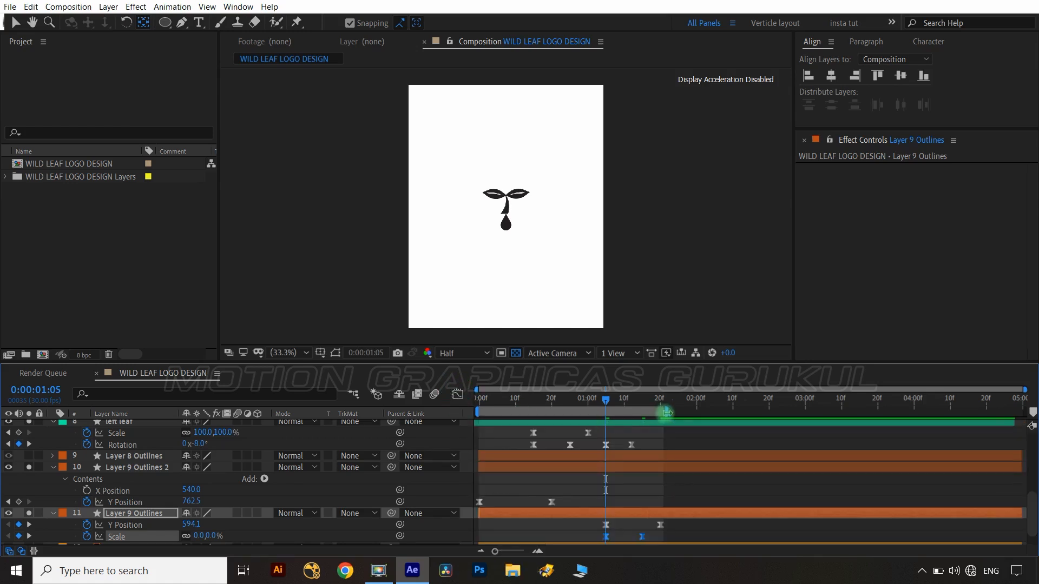
Extend the work area's end to about 1:27 and check the small drop's motion around 1:06.
drag(667, 412, 685, 413)
click(614, 448)
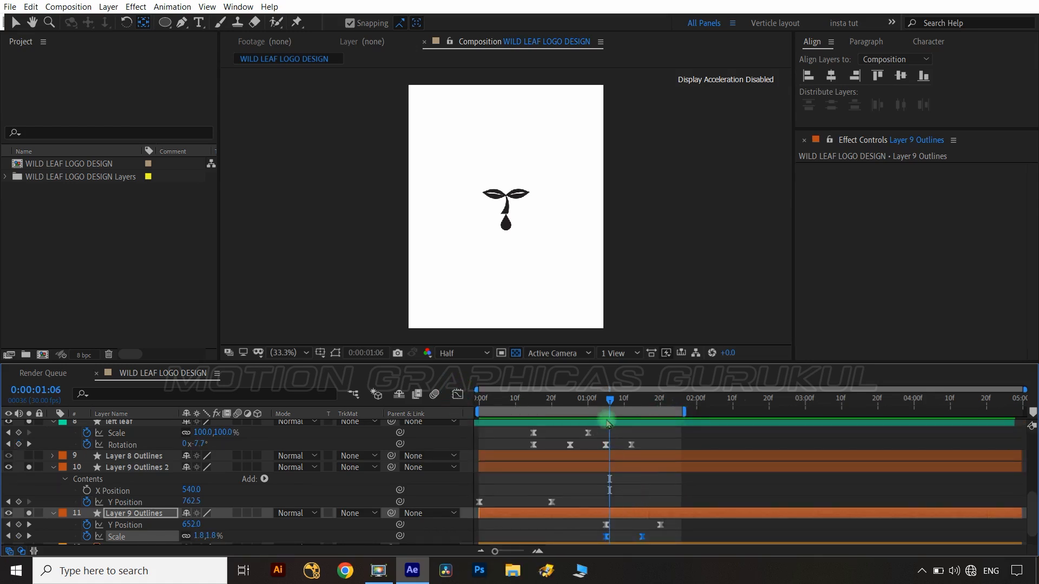
click(636, 422)
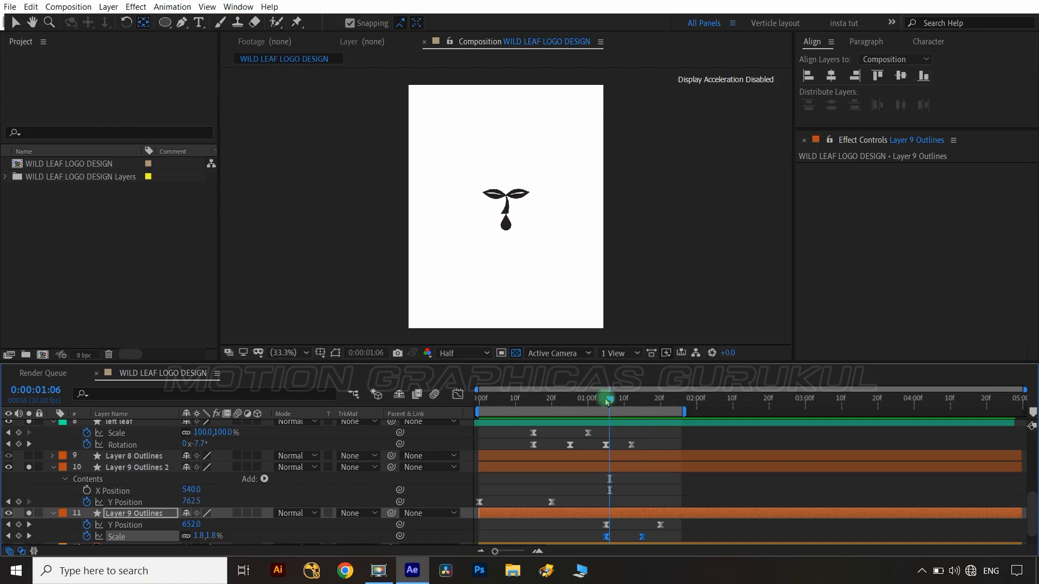
Steepen the start of the small drop's scale curve so it grows quickly, and save the project.
click(461, 396)
drag(598, 480, 615, 429)
click(458, 395)
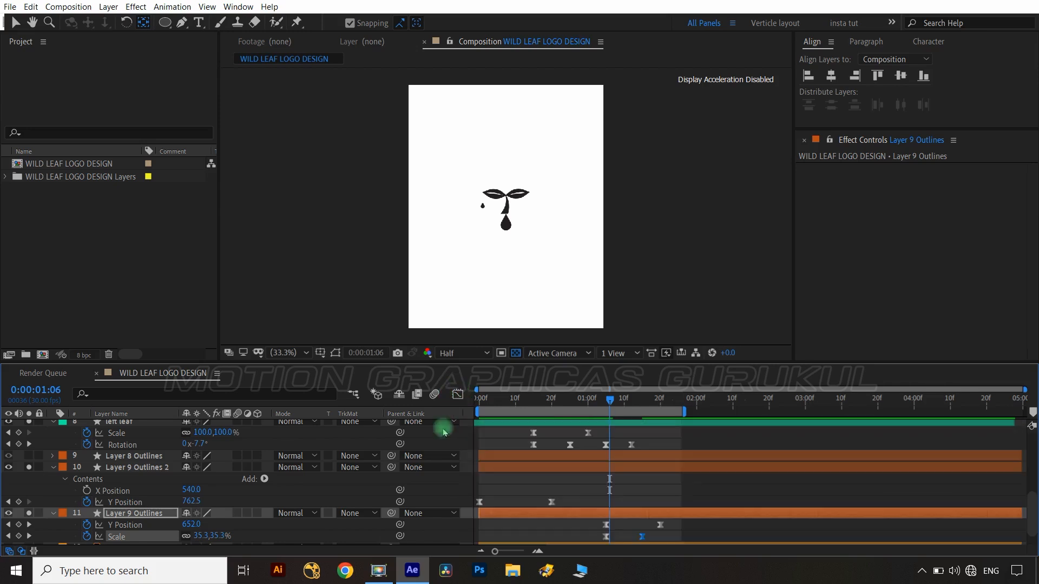
key(ctrl+s)
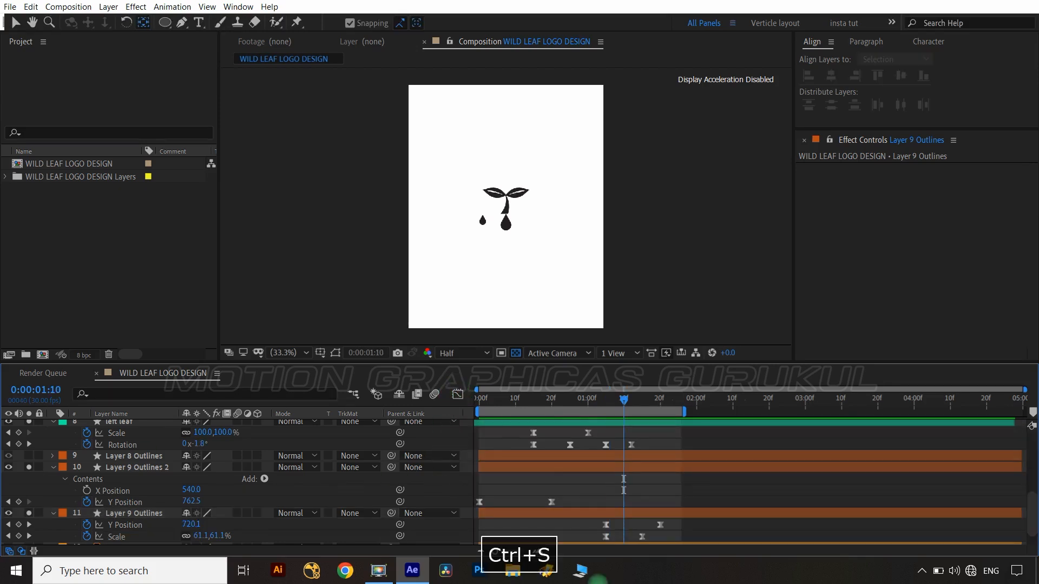
Duplicate the Layer 9 Outlines drop and set the copy's X Position to 652 so it falls from the right leaf's tip.
click(147, 515)
key(ctrl+shift+h)
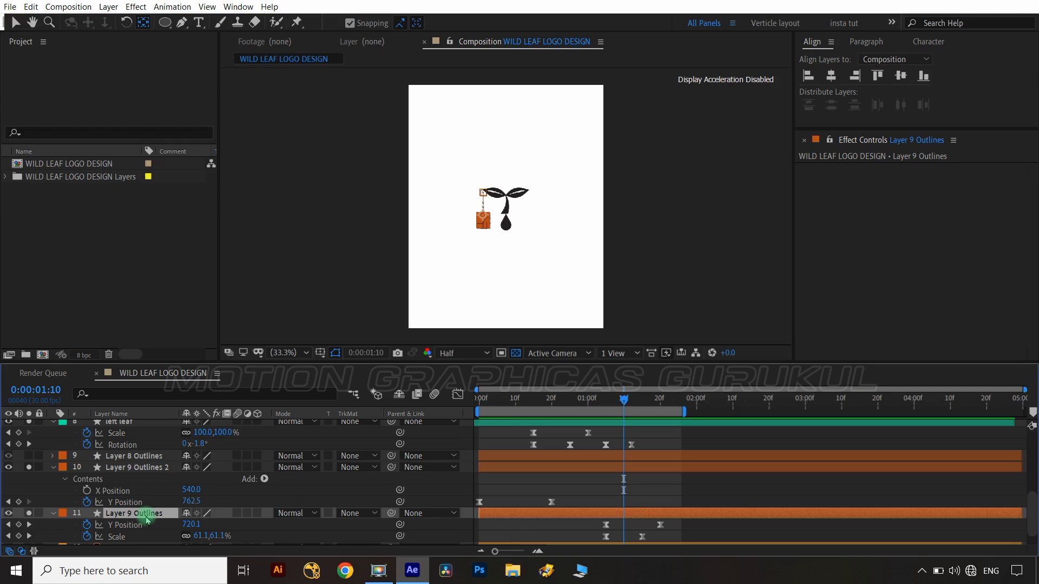
key(ctrl+d)
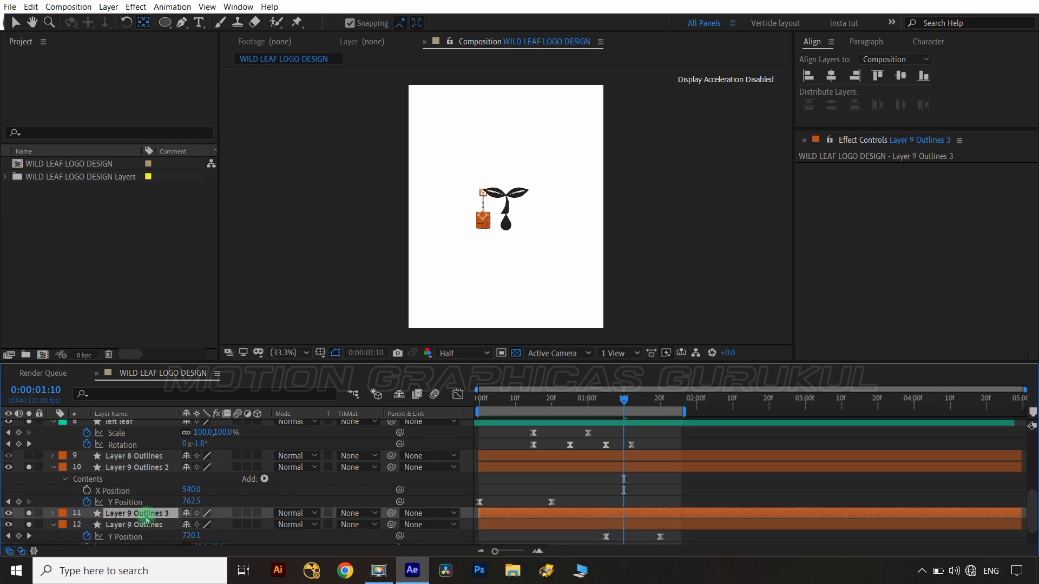
key(p)
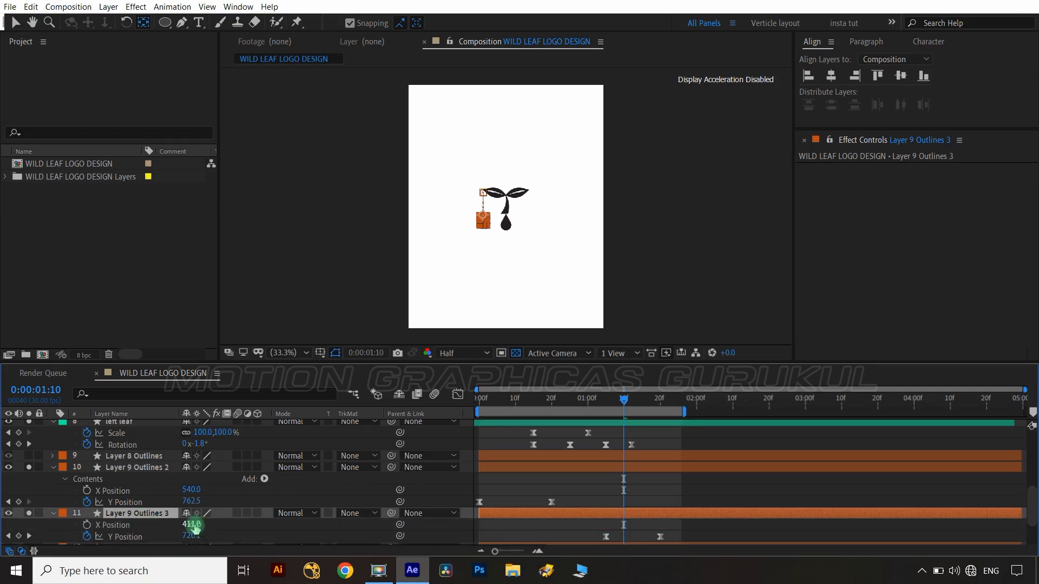
drag(192, 525, 389, 559)
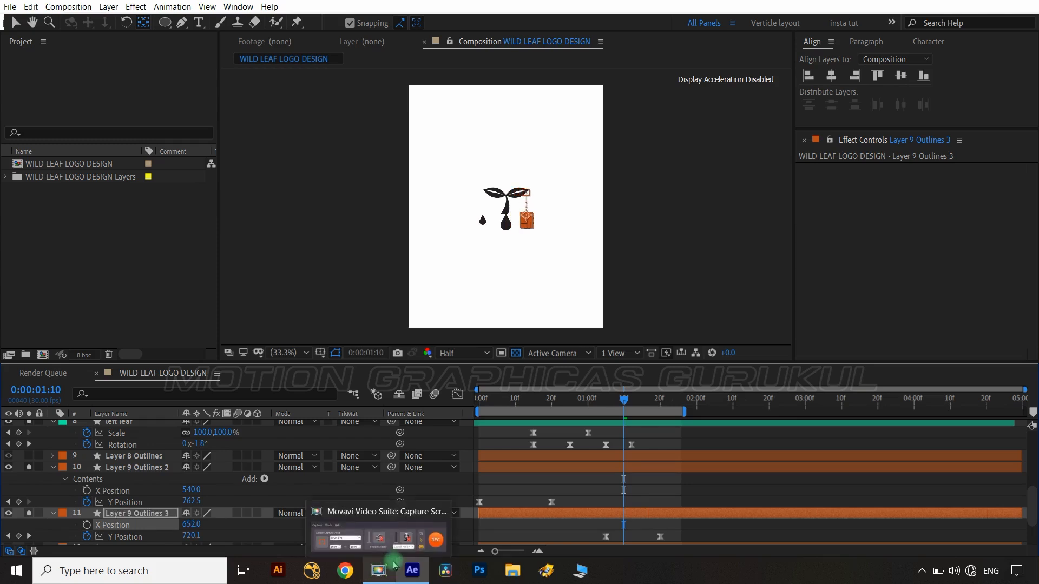
Check both small drops' fall between 1:09 and 1:16, and save the project.
key(Page_Down)
key(Page_Down)
key(Page_Down)
key(Page_Down)
key(Page_Down)
key(Page_Down)
key(ctrl+s)
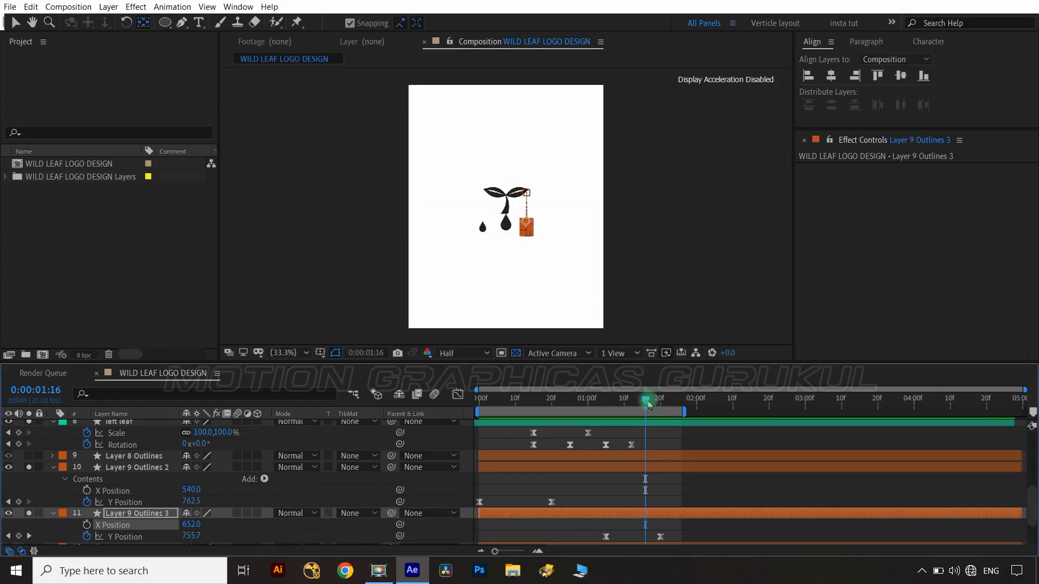
drag(647, 406, 620, 403)
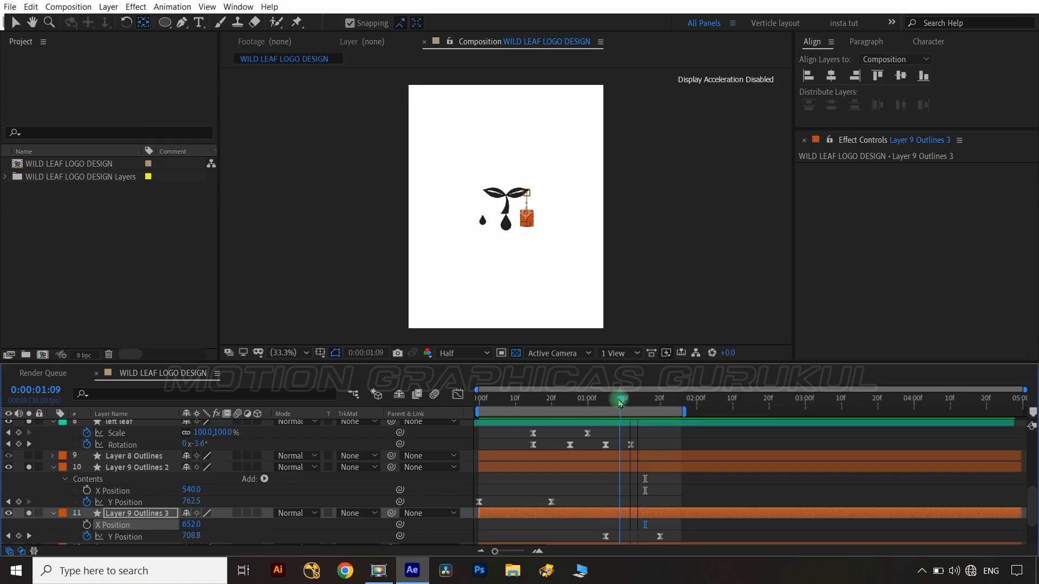
Duplicate the Shape Layer 1 and Shape Layer 2 ripples and move the copies to the top of the layer stack.
scroll(176, 466, up, 5)
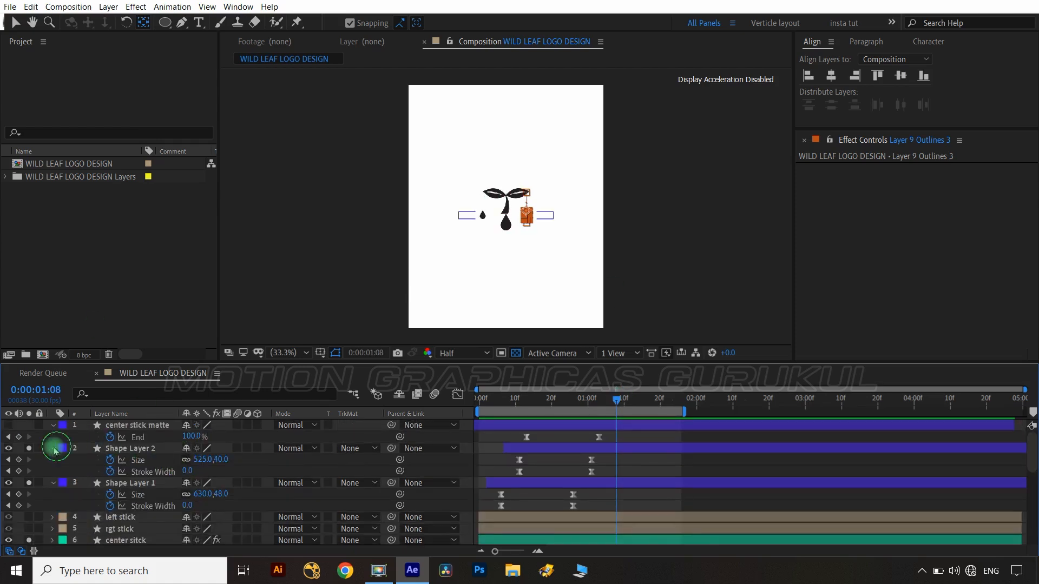
click(54, 448)
click(54, 459)
click(130, 459)
ctrl+click(136, 448)
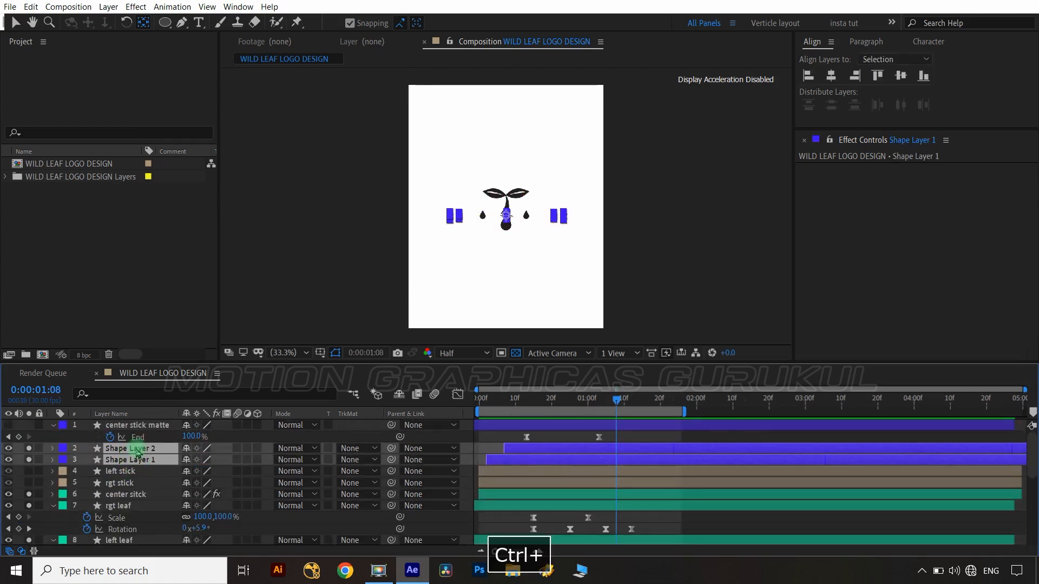
key(ctrl+d)
drag(136, 471, 150, 425)
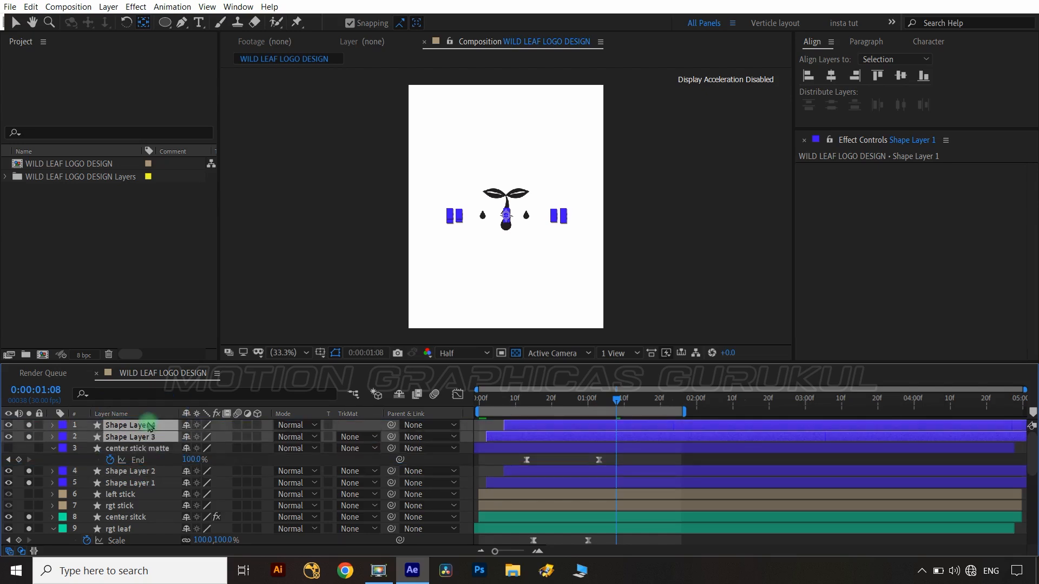
At 1:01, reduce the size of both duplicated ripples, Shape Layer 4 and Shape Layer 3, to 249.4 by 19.0.
key(s)
key(u)
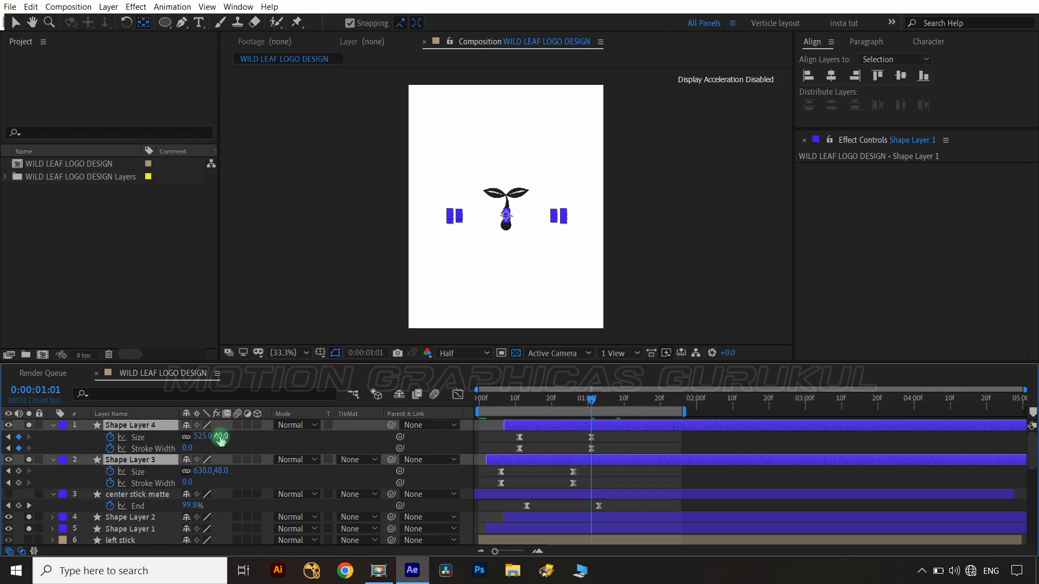
drag(220, 440, 207, 437)
click(222, 471)
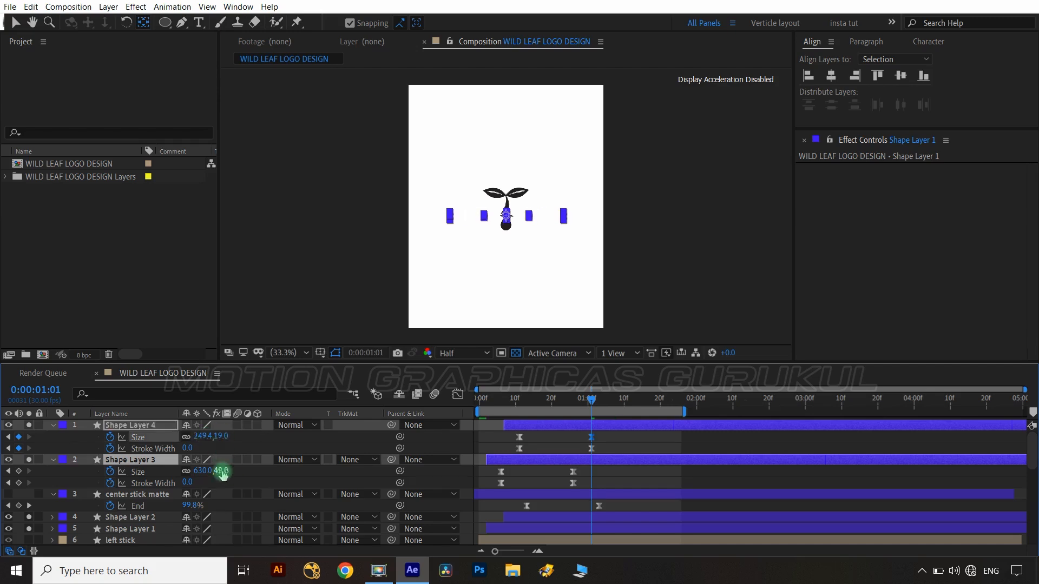
drag(222, 473, 204, 470)
click(541, 420)
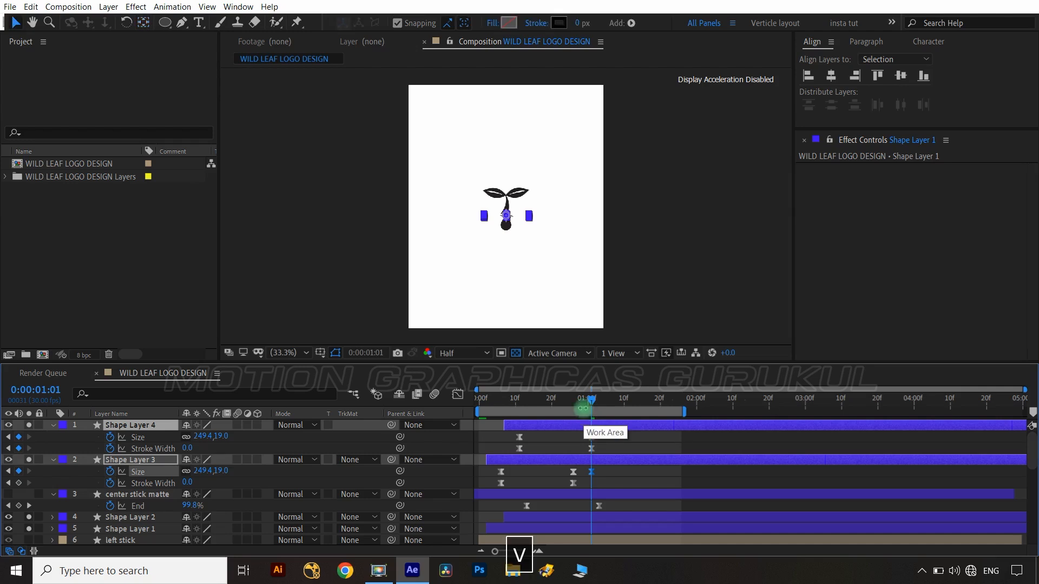
Remove Shape Layer 3's extra size keyframe at 1:01 and shift both duplicated ripple layers 20 frames later.
mouse_move(590, 400)
mouse_down()
mouse_move(551, 404)
mouse_move(621, 417)
mouse_move(618, 426)
mouse_up()
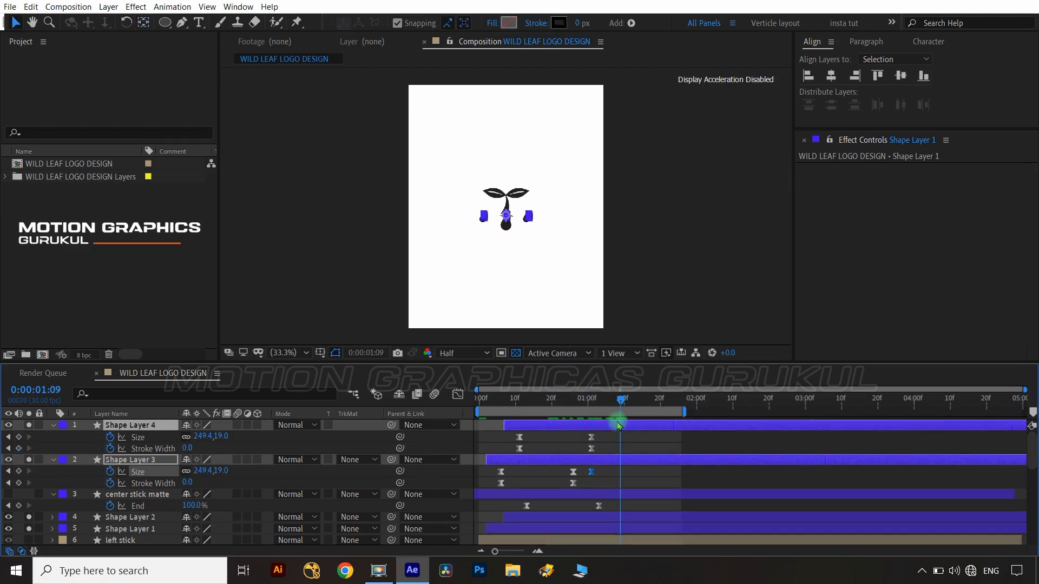
key(ctrl+shift+h)
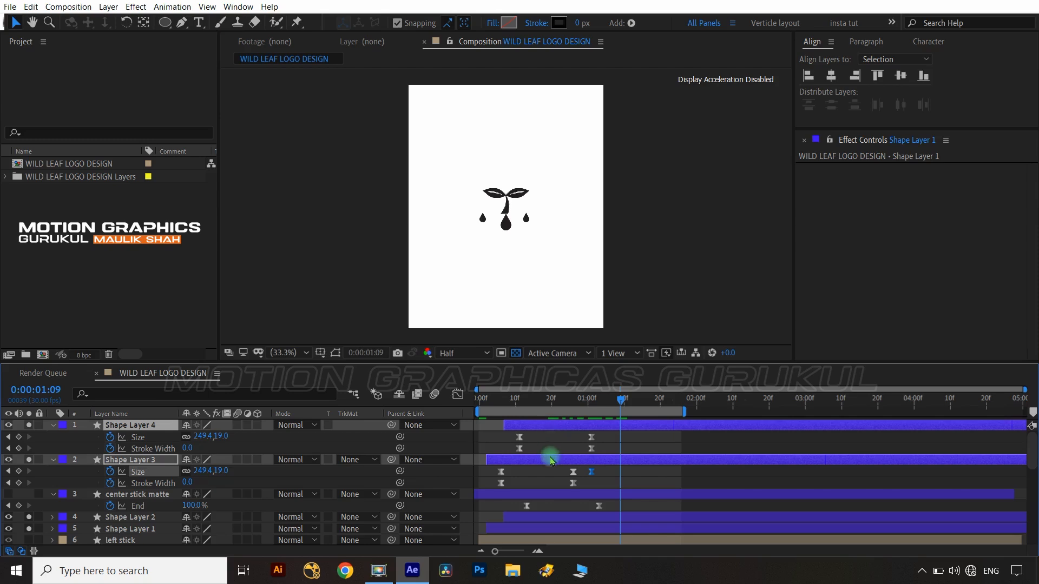
drag(584, 469, 612, 475)
ctrl+click(557, 424)
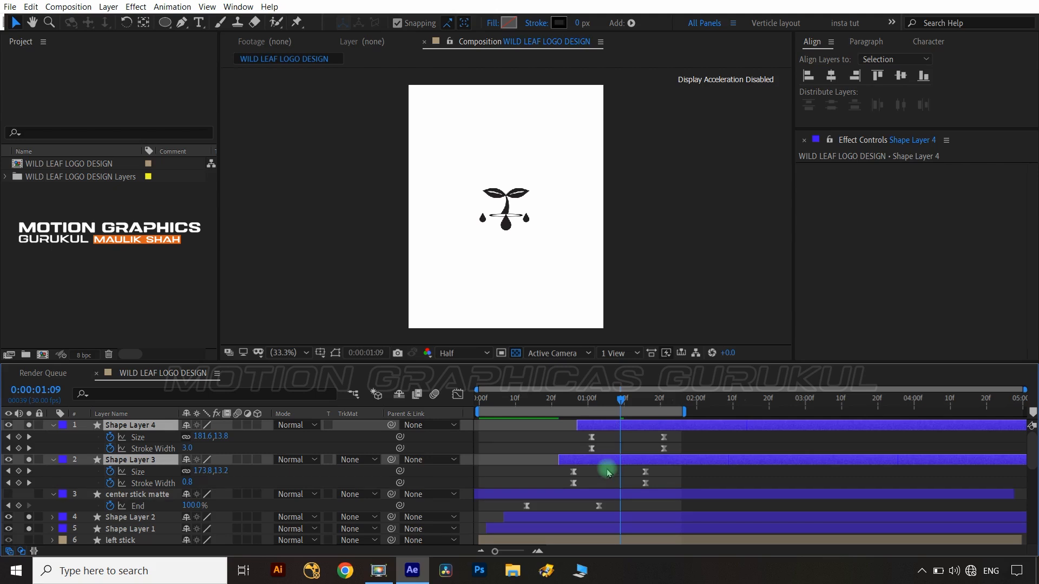
Move the duplicated ripples, Shape Layer 4 and Shape Layer 3, over the left small drop and save the project.
key(shift+Left)
key(shift+Left)
key(shift+Right)
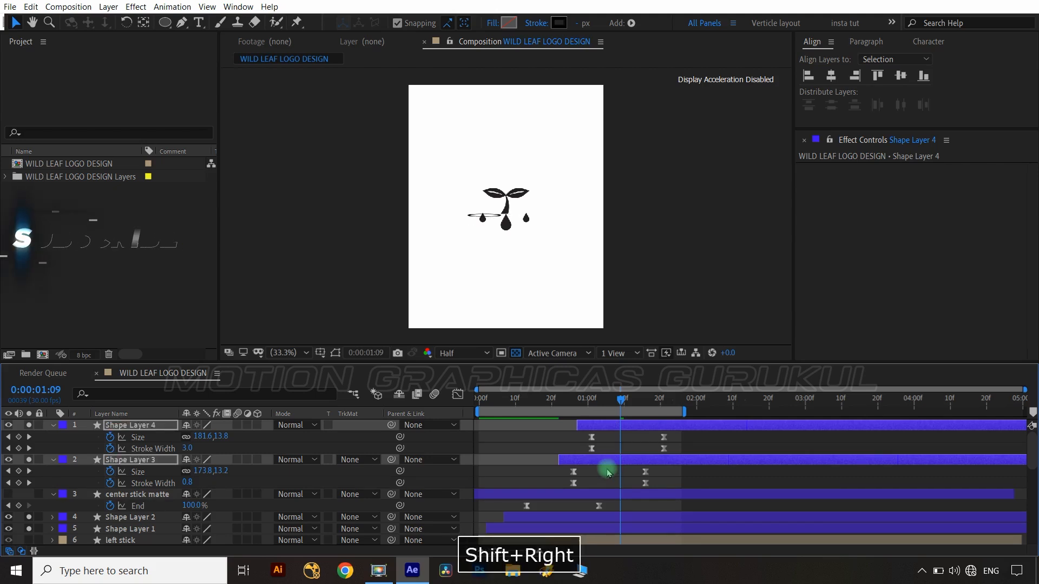
key(Left)
key(Right)
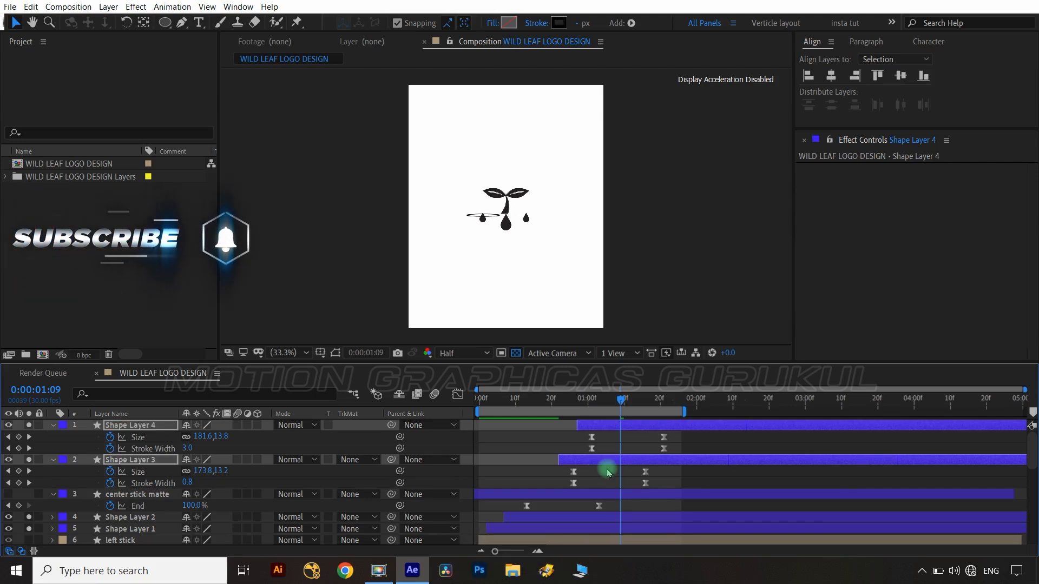
key(ctrl+s)
Shift both duplicated ripple layers about 3 frames later and extend the work area's end to about 2:03, saving the project.
mouse_move(604, 469)
mouse_down()
mouse_move(597, 460)
mouse_move(610, 464)
mouse_up()
drag(684, 412, 711, 425)
key(ctrl+s)
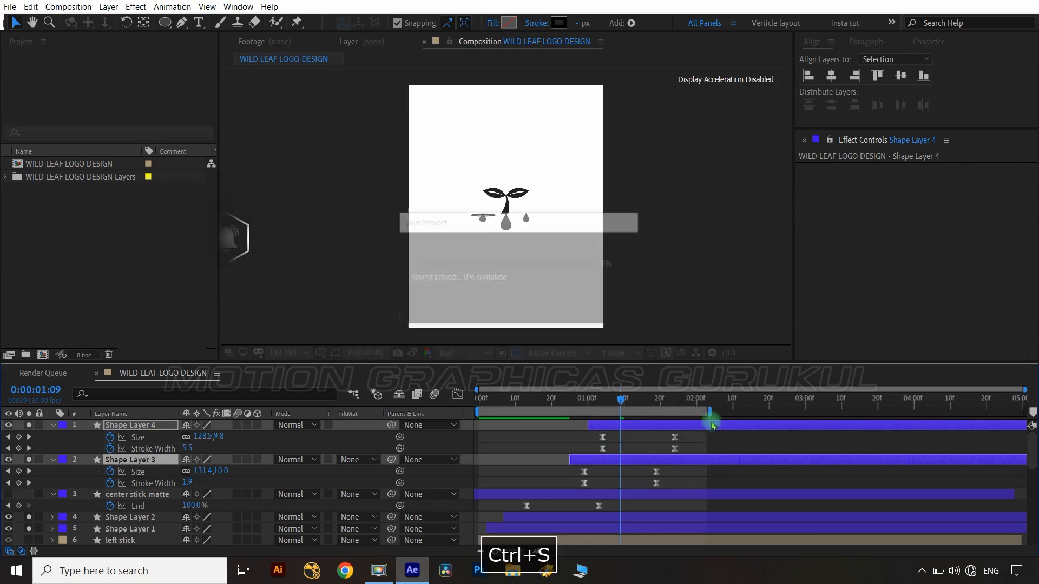
Duplicate the ripples Shape Layer 3 and Shape Layer 4 and move the copies to the top of the layer stack.
click(695, 399)
key(ctrl+d)
drag(151, 471, 162, 436)
drag(693, 405, 627, 402)
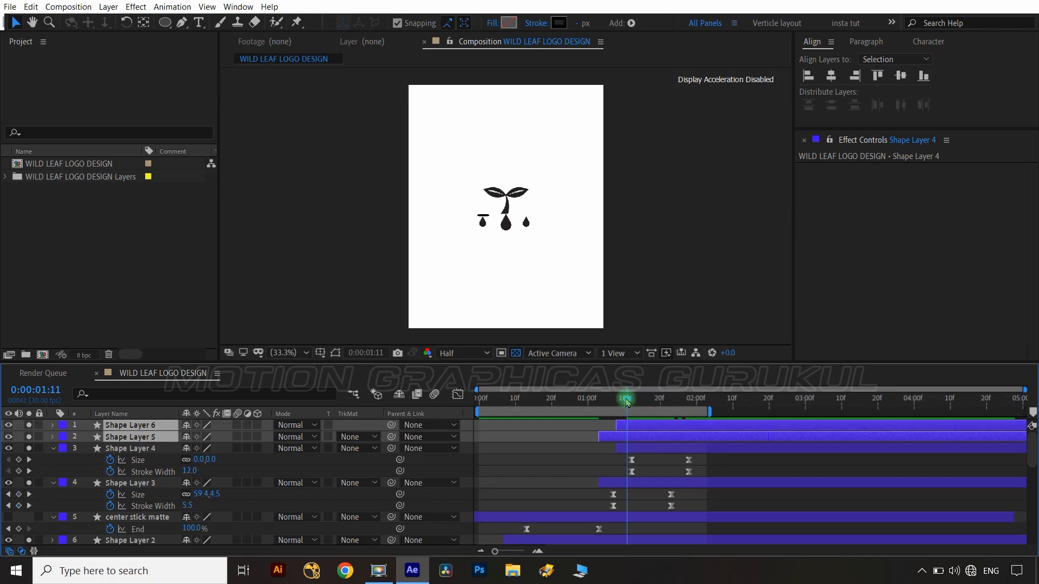
Move the copied ripples, Shape Layer 5 and Shape Layer 6, over the right small drop and preview the motion.
key(shift+Right)
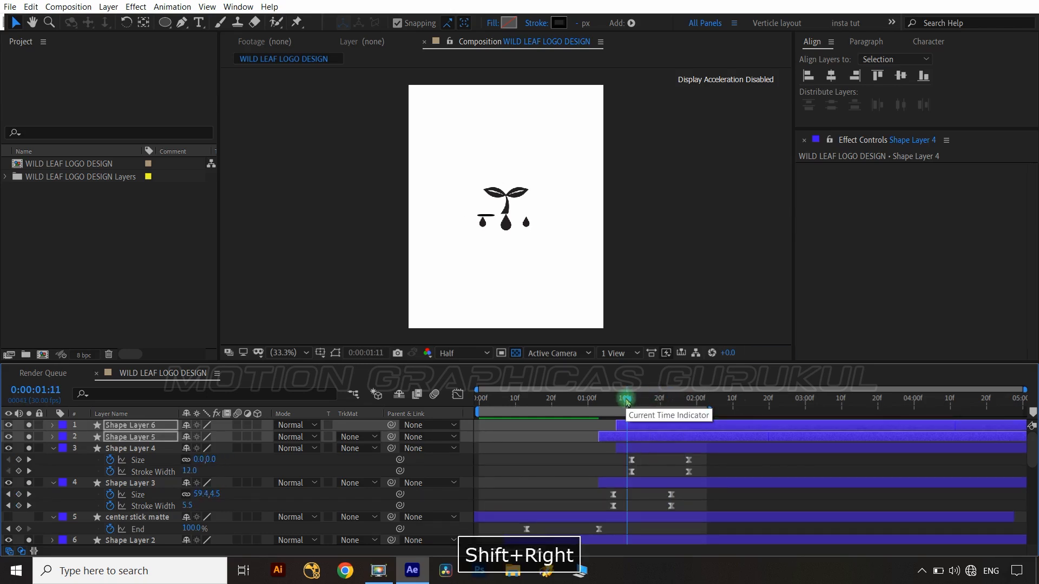
key(shift+Left)
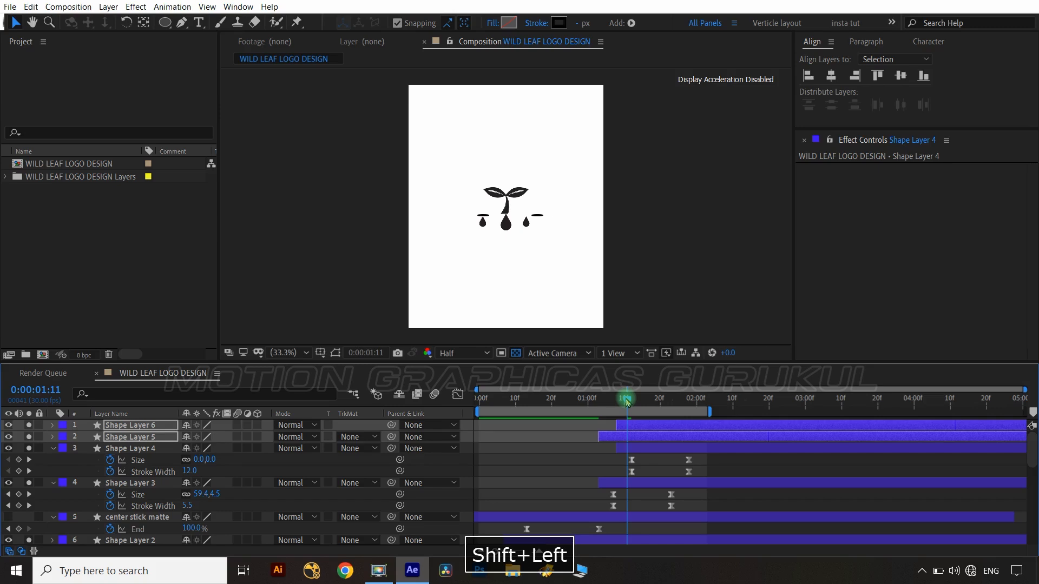
key(Left)
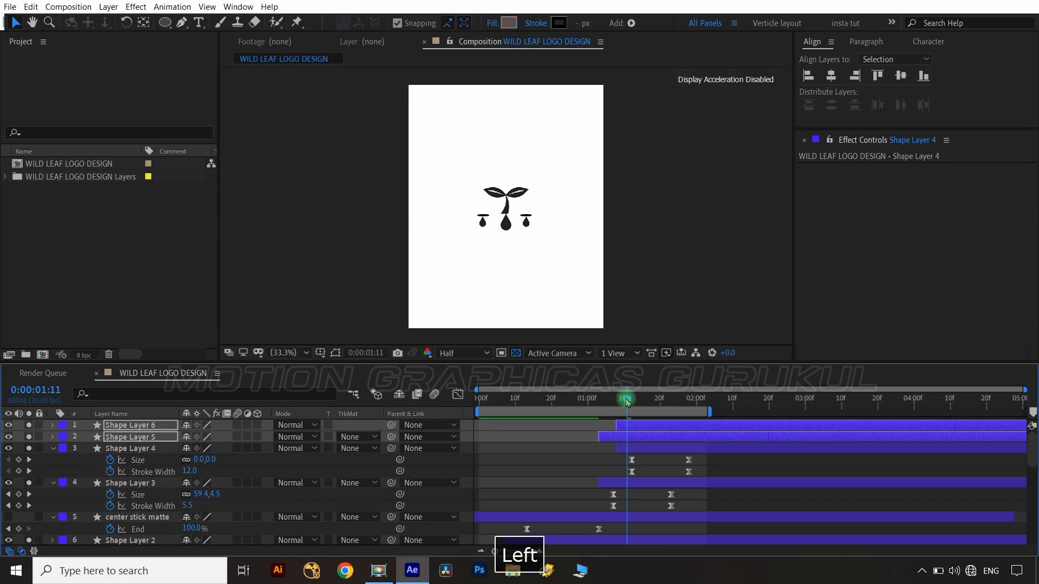
key(space)
Make the left stick and rgt stick layers visible in the composition.
scroll(132, 523, down, 10)
click(145, 483)
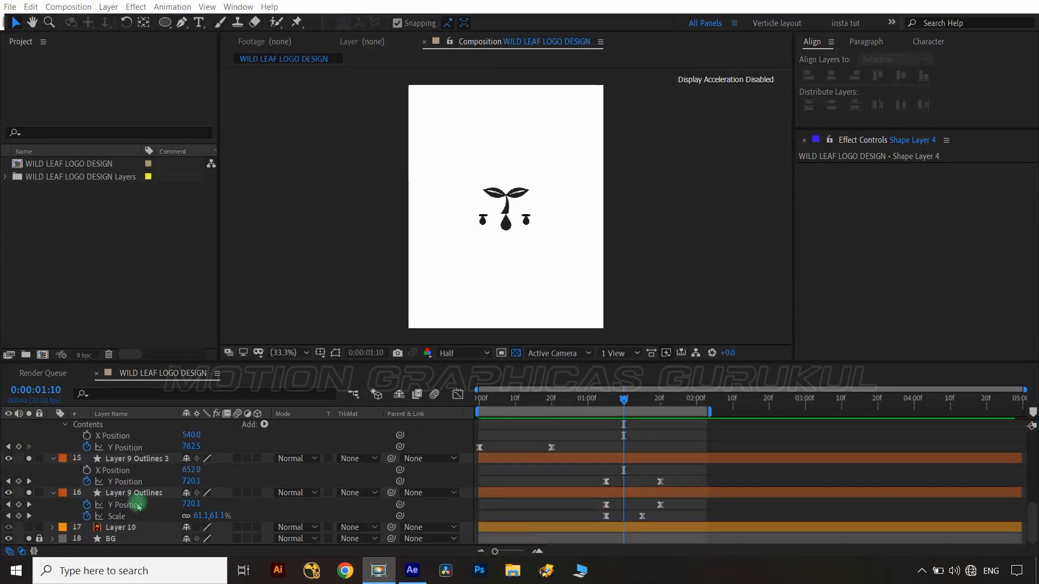
scroll(16, 454, up, 5)
click(20, 483)
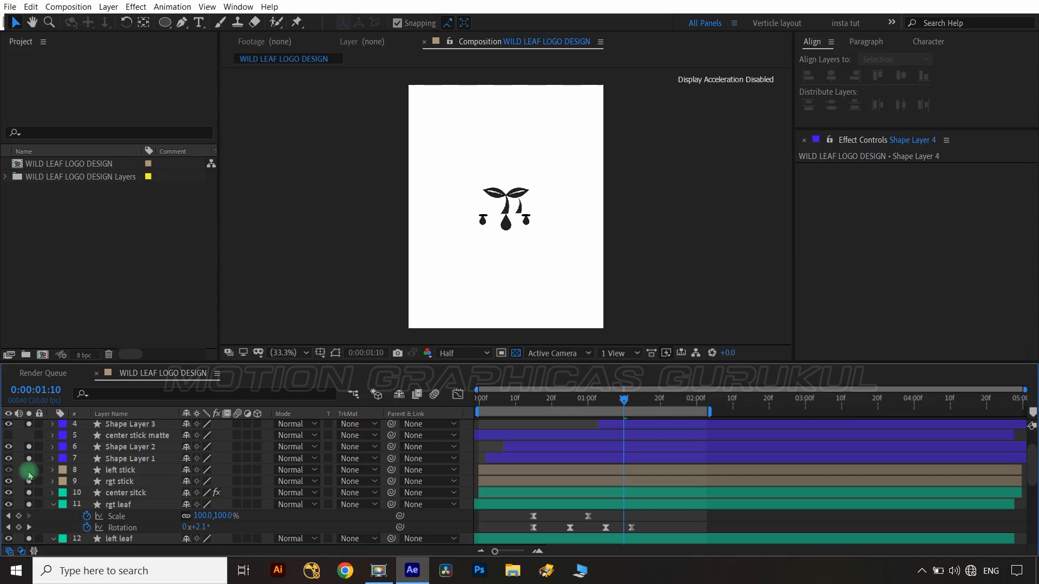
Duplicate the center stick matte, make the copy visible and move it over the left stick.
scroll(152, 475, up, 2)
click(151, 470)
key(ctrl+d)
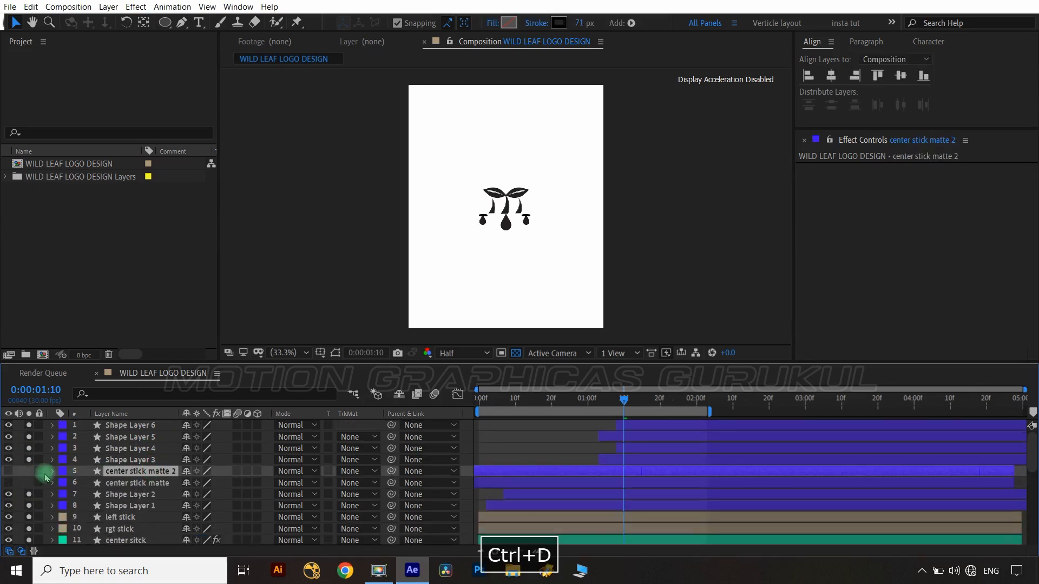
click(7, 472)
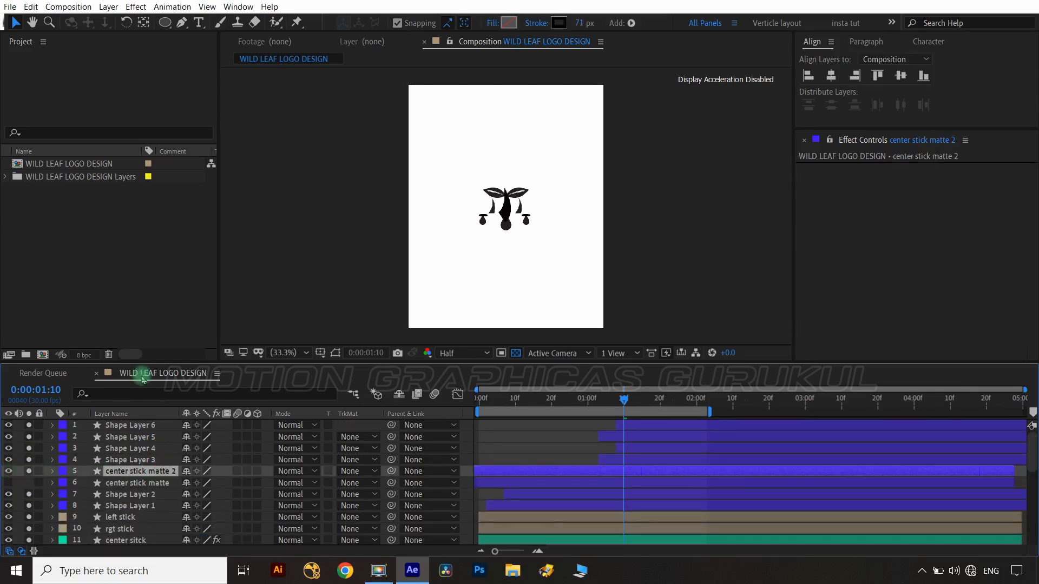
scroll(485, 265, up, 3)
key(shift+Left)
key(shift+Left)
key(shift+Left)
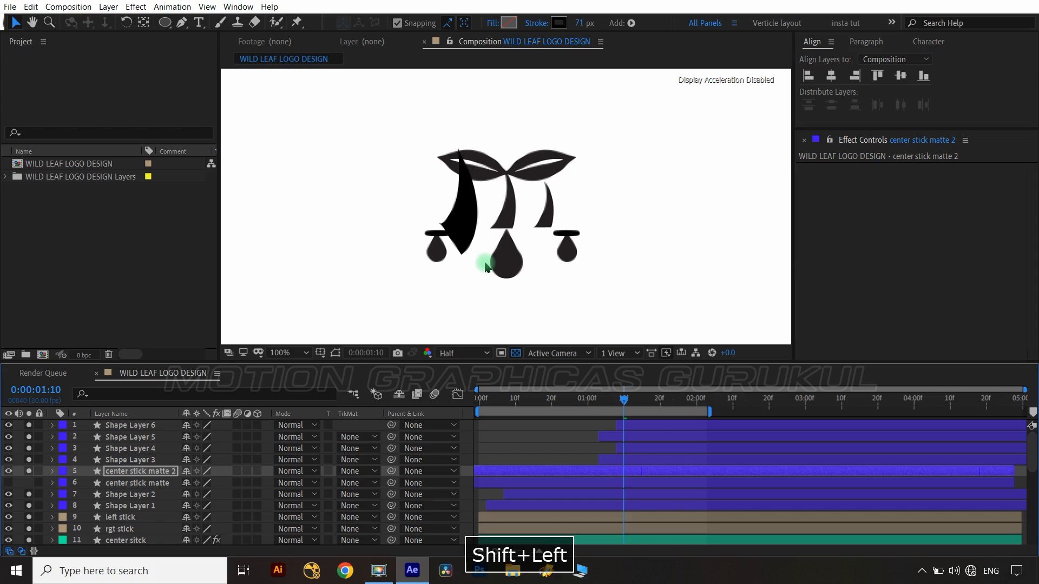
Copy the Set Matte effect from the center stick layer.
scroll(180, 457, down, 3)
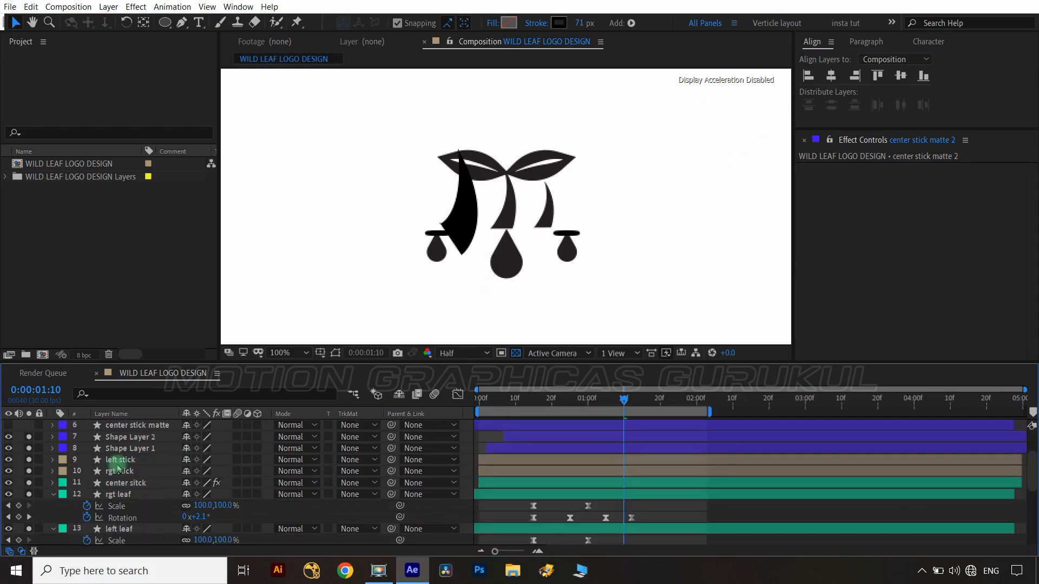
click(119, 483)
click(848, 168)
key(ctrl+c)
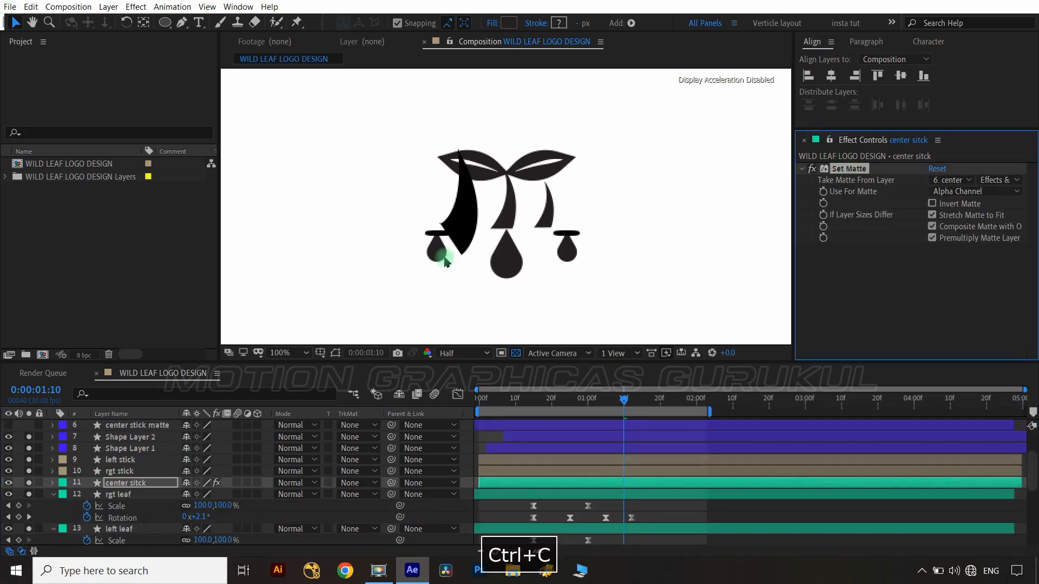
Paste Set Matte onto the left stick, take its matte from center stick matte 2, and hide that matte layer.
scroll(137, 475, up, 3)
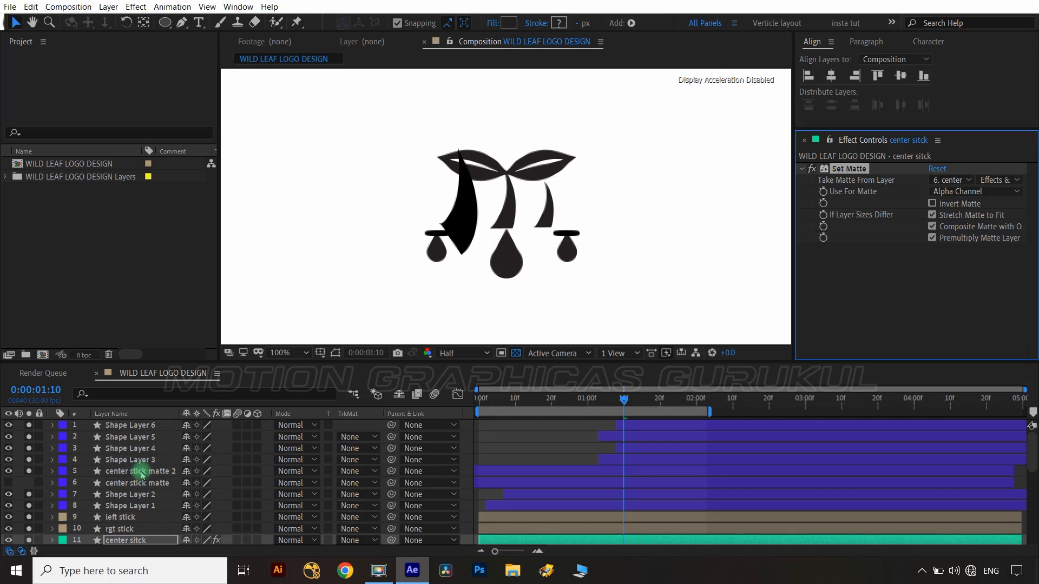
scroll(140, 475, down, 3)
scroll(140, 475, up, 3)
click(120, 517)
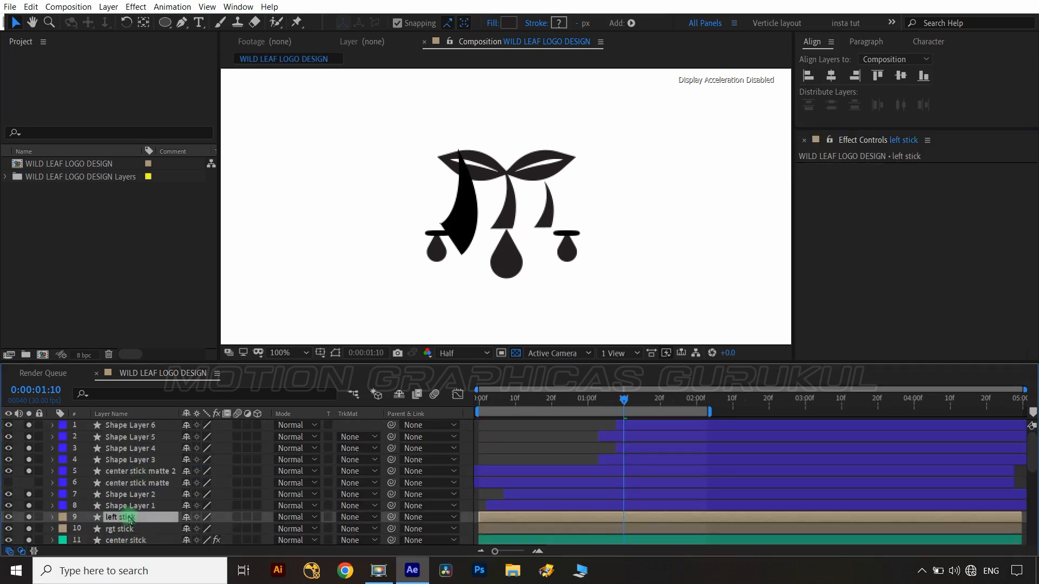
key(ctrl+shift+h)
key(ctrl+v)
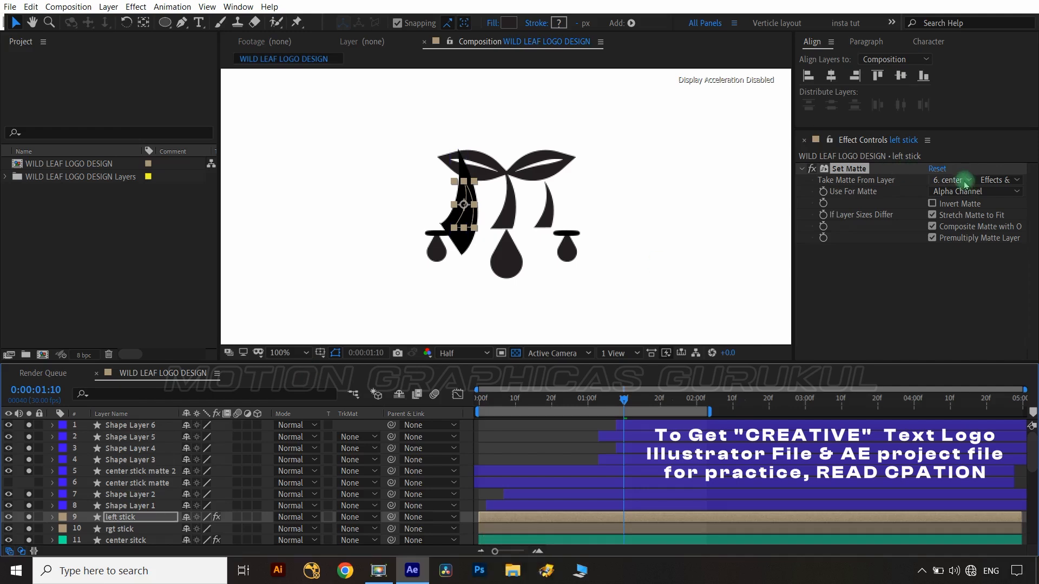
click(965, 185)
click(971, 266)
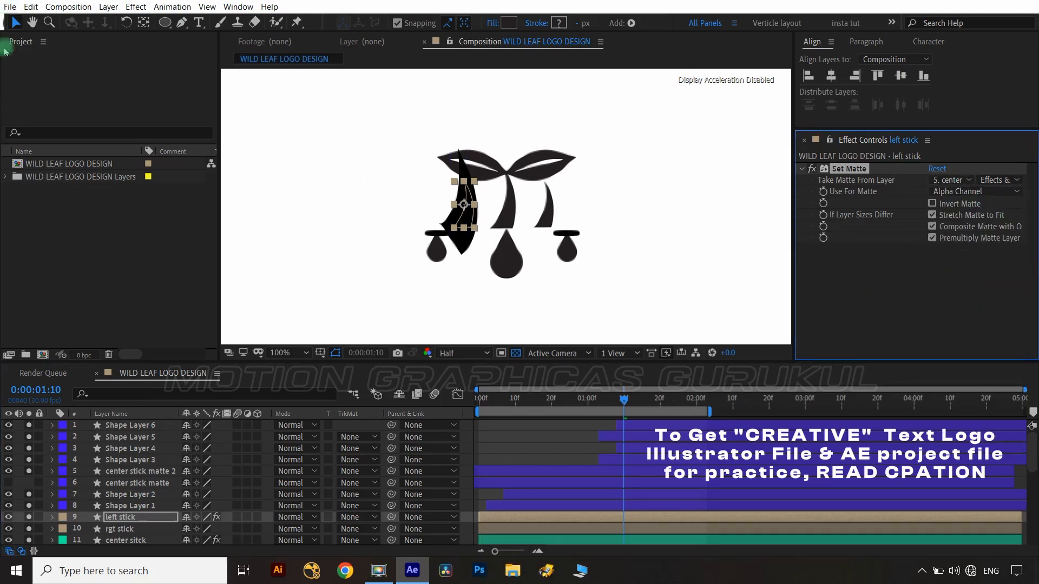
click(30, 471)
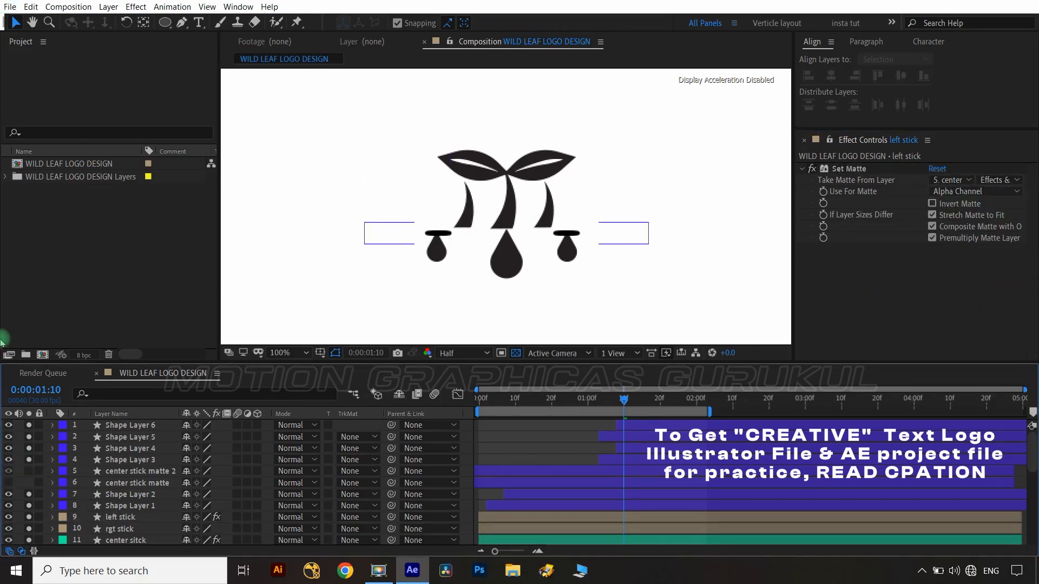
Duplicate center stick matte 2, move the copy over the right stick and hide it again.
click(109, 474)
key(ctrl+d)
click(30, 472)
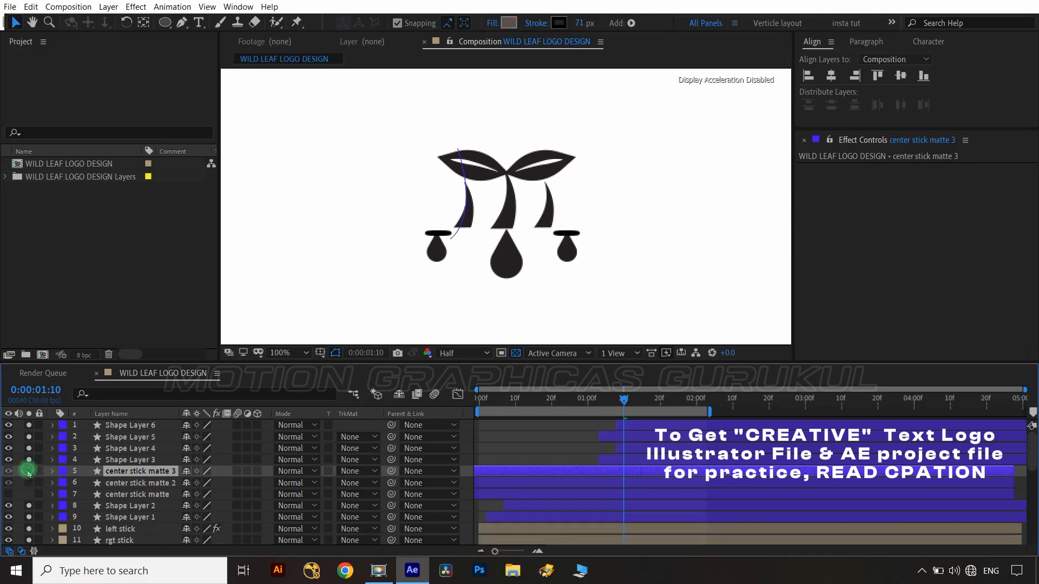
key(shift+Right)
key(shift+Right)
key(shift+Right)
key(shift+Right)
key(shift+Right)
key(shift+Right)
key(shift+Right)
key(shift+Right)
key(shift+Right)
key(shift+Right)
key(shift+Right)
key(shift+Right)
key(shift+Right)
key(shift+Right)
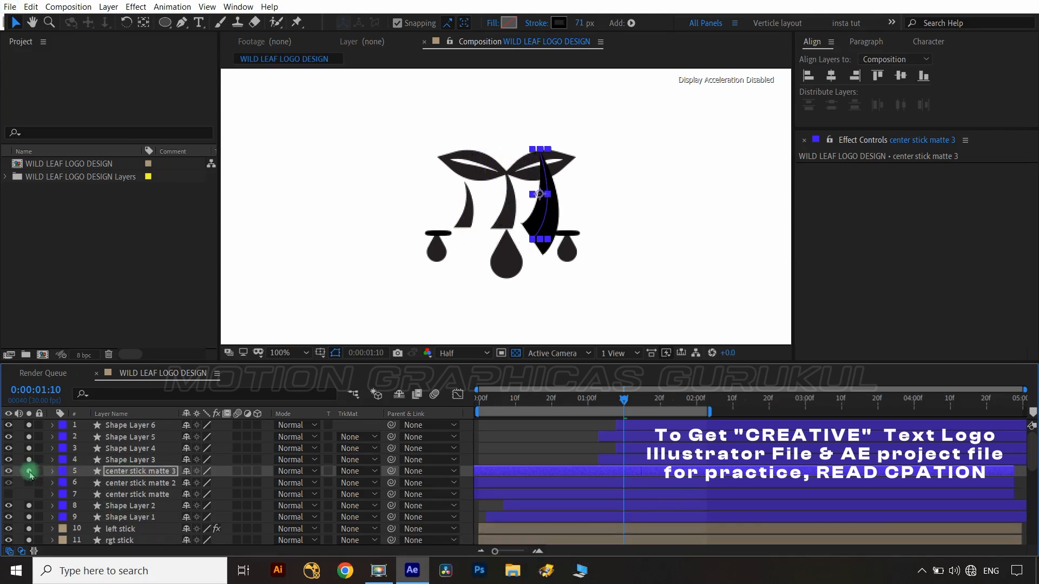
click(29, 474)
Paste Set Matte onto the rgt stick layer and take its matte from center stick matte 3.
scroll(141, 517, down, 3)
click(129, 489)
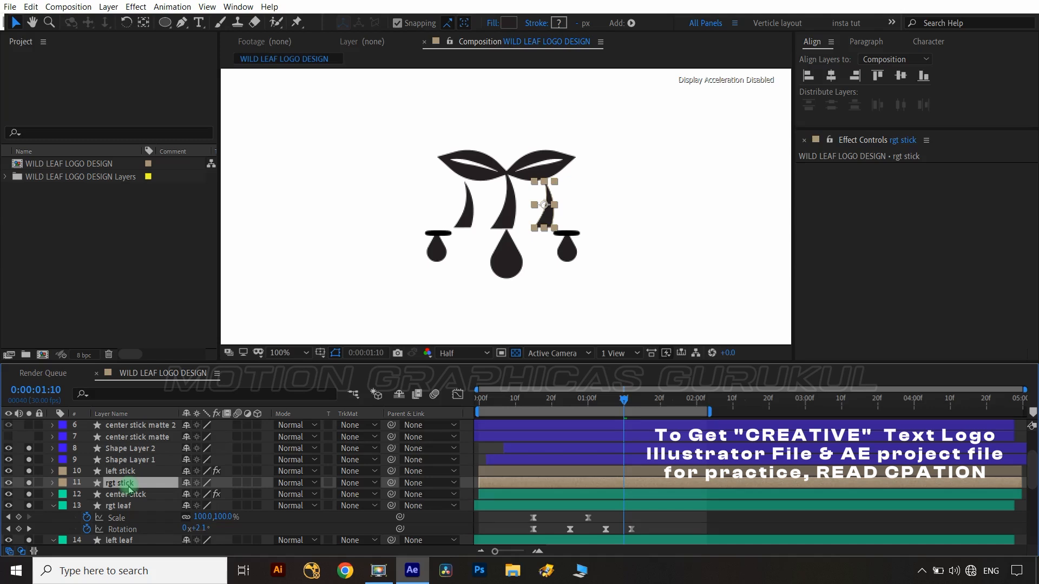
key(ctrl+v)
click(961, 181)
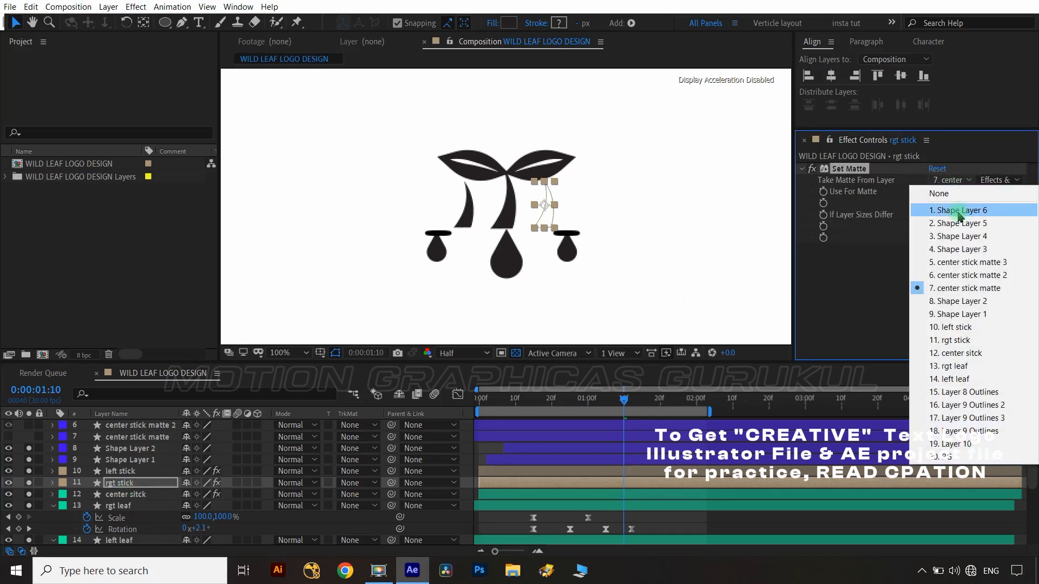
click(963, 262)
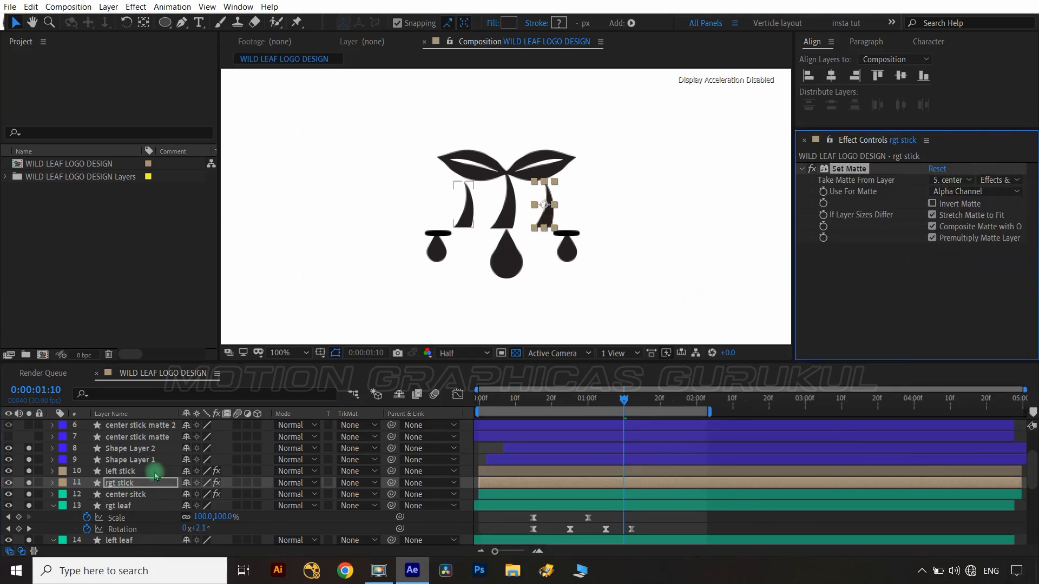
Move the right small drop inward to X position 612 together with its ripples, Shape Layer 5 and Shape Layer 6.
scroll(155, 476, up, 3)
click(139, 426)
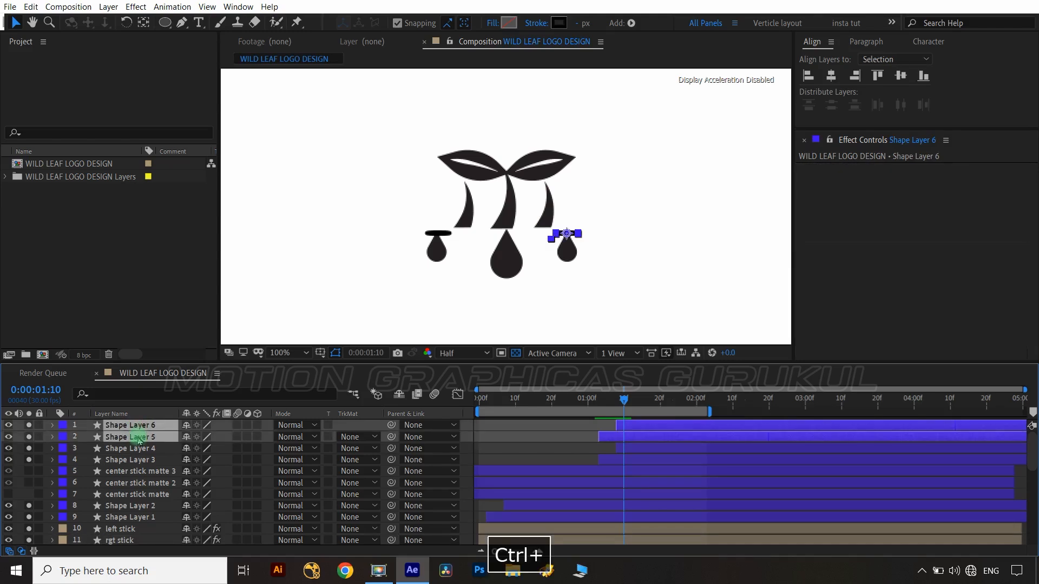
key(ctrl+a)
key(u)
ctrl+click(124, 471)
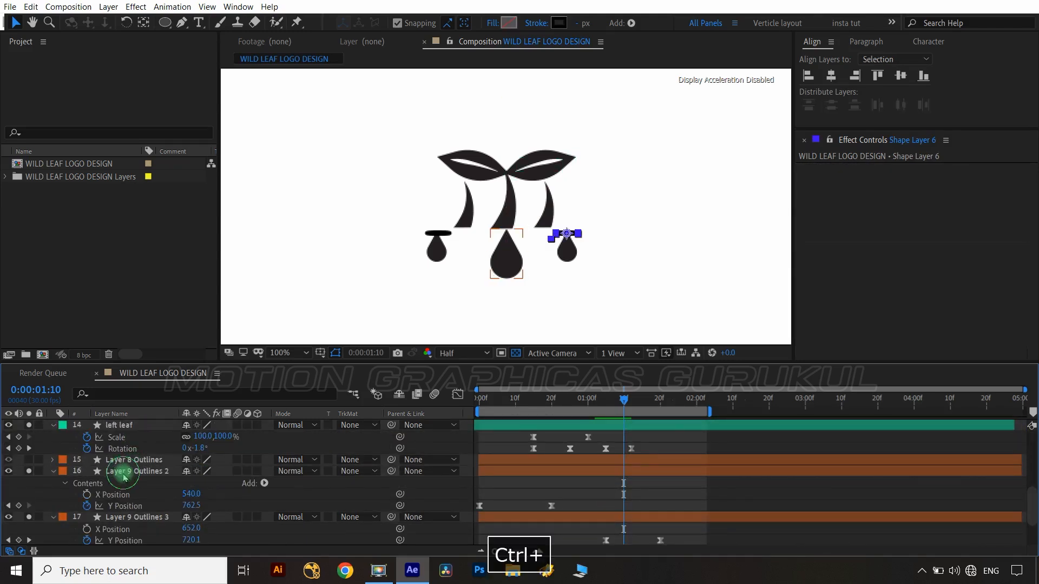
ctrl+click(132, 518)
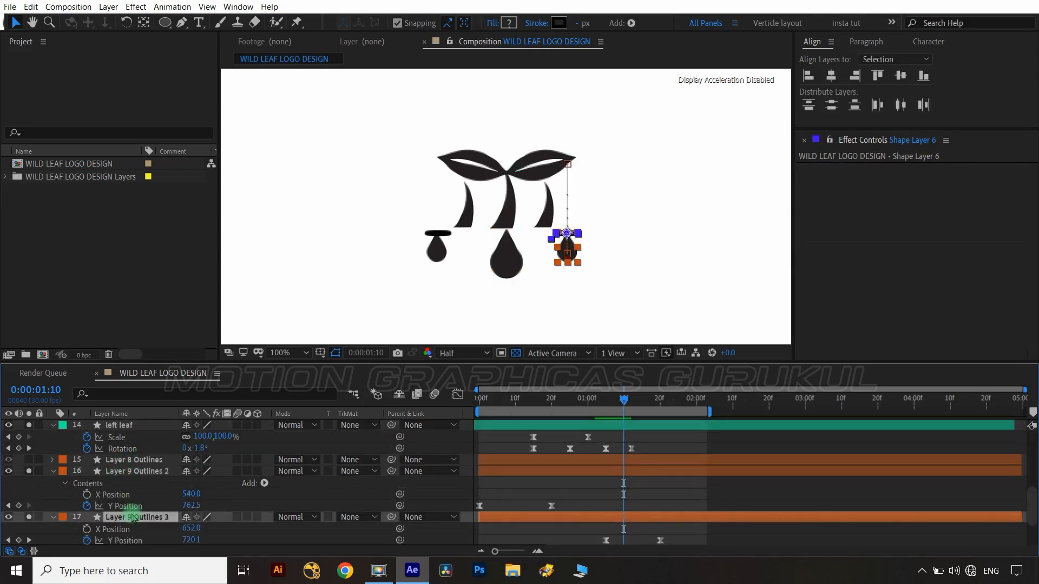
key(shift+Left)
key(shift+Left)
key(shift+Left)
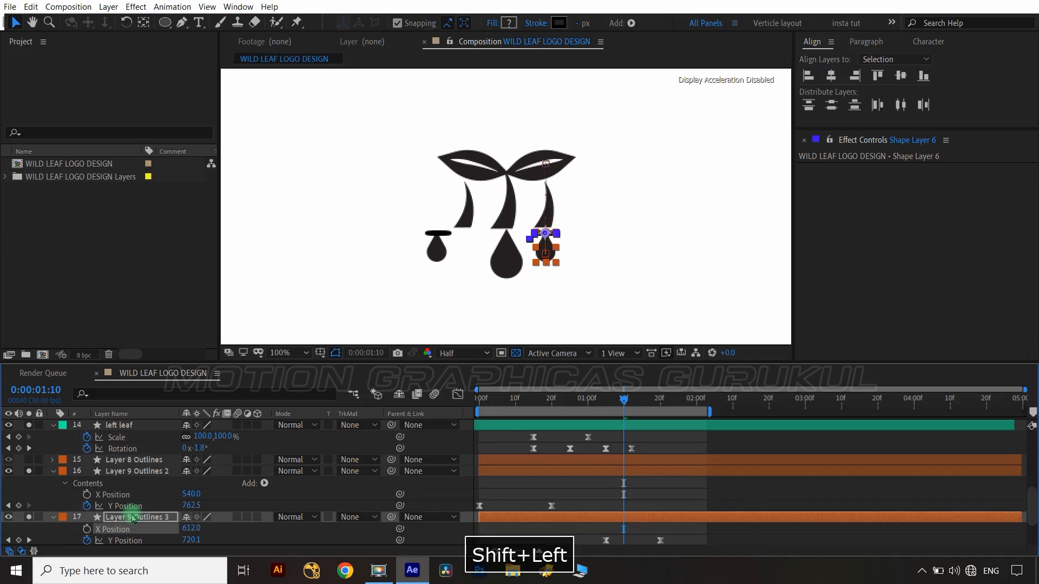
Move the left small drop, Layer 9 Outlines, and its ripples, Shape Layers 3 and 4, inward beneath the left stick.
scroll(125, 503, down, 3)
click(139, 494)
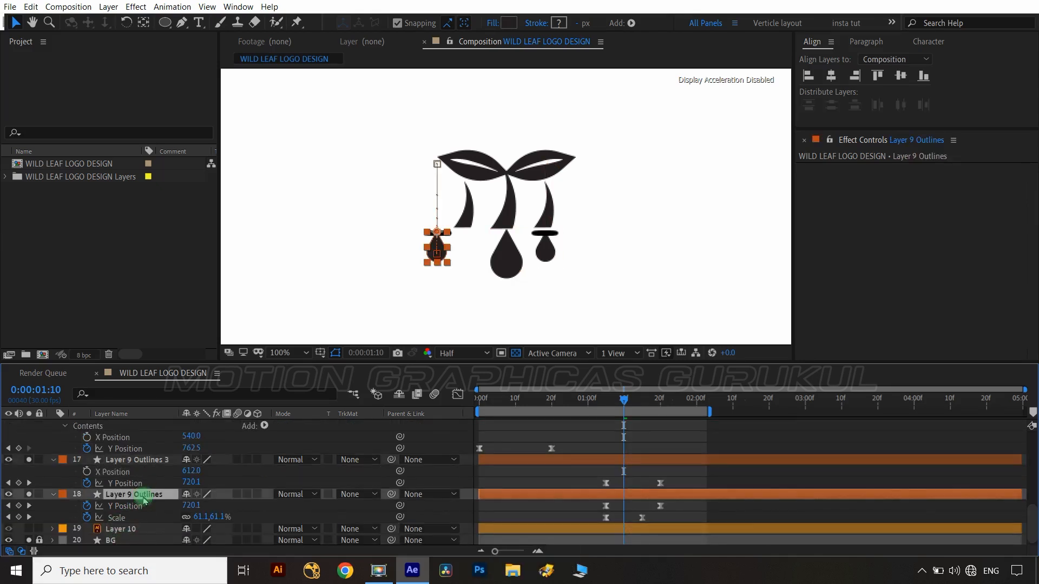
scroll(139, 492, up, 10)
ctrl+click(139, 449)
ctrl+click(141, 460)
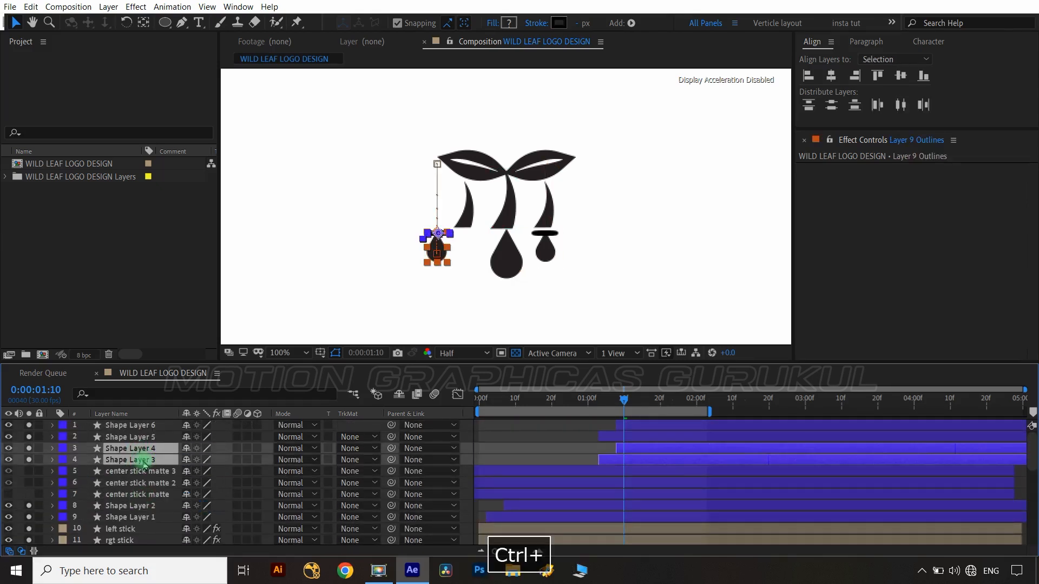
key(shift+Right)
key(shift+Right)
key(shift+Right)
key(Right)
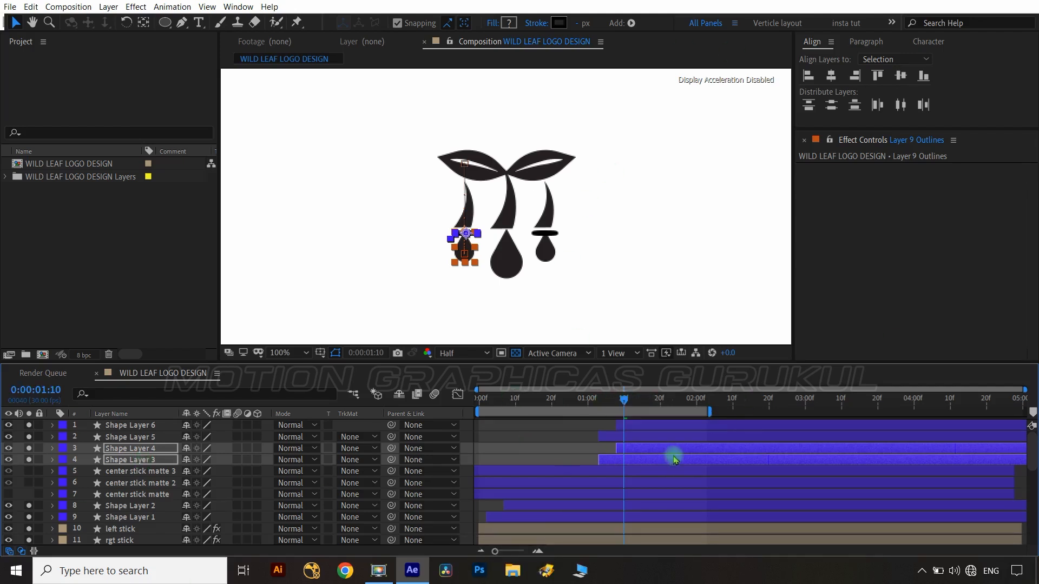
At 1:11, raise all four small ripples, Shape Layers 3 to 6, by 10 px to the base of the side sticks.
key(ctrl+Left)
key(ctrl+Left)
key(ctrl+Left)
key(ctrl+Right)
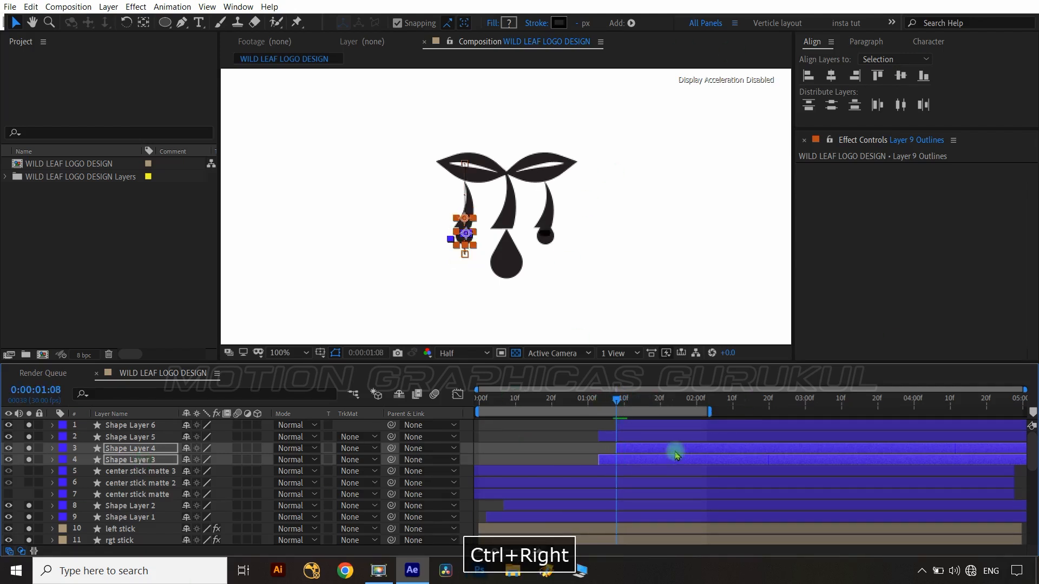
key(ctrl+Right)
key(ctrl+Right)
key(ctrl+Right)
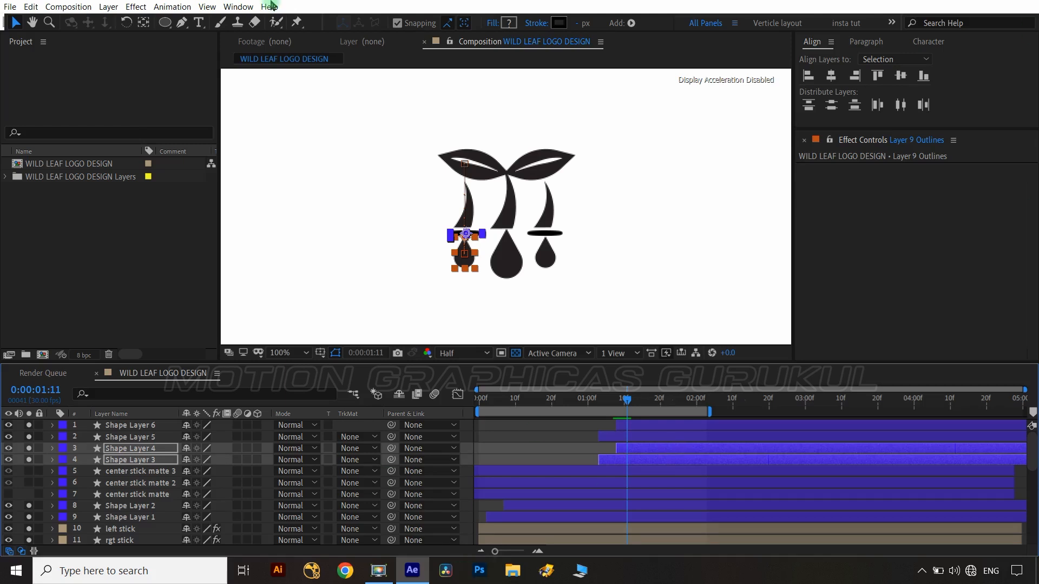
click(145, 426)
shift+click(139, 459)
key(shift+Up)
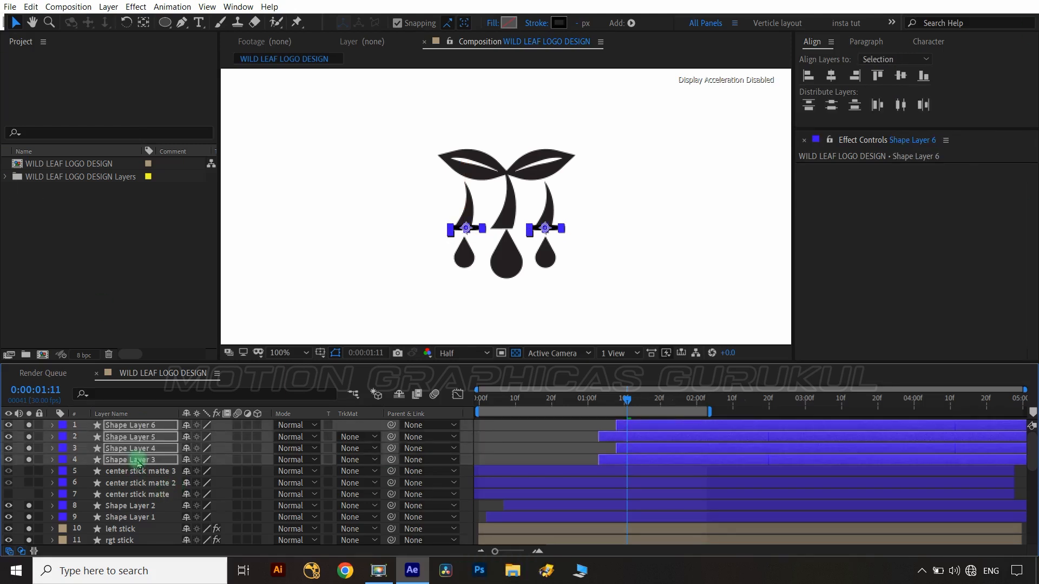
click(83, 74)
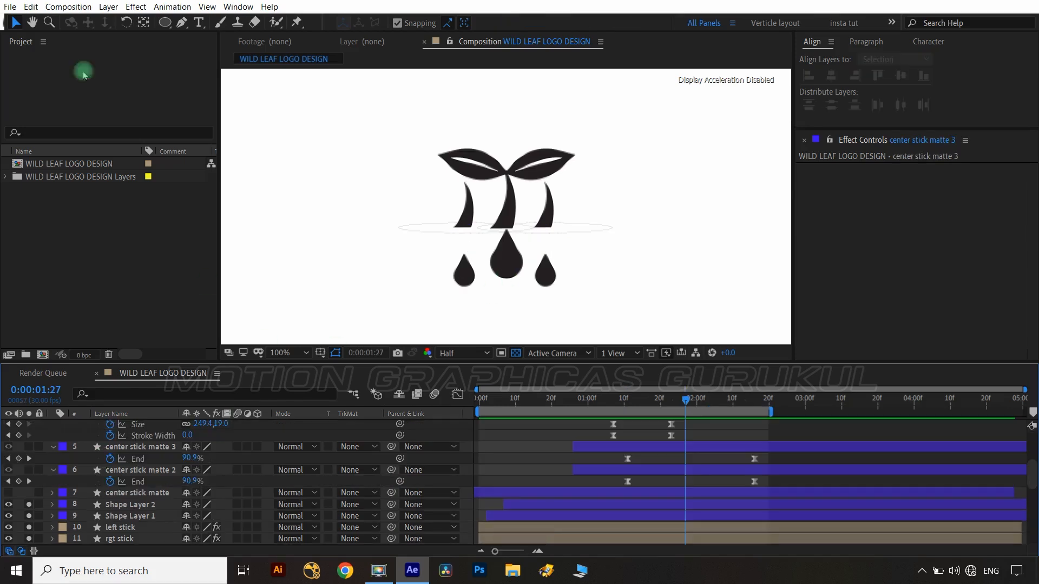
Draw a rectangle covering the center drop and both small drops just beneath the sticks.
drag(164, 21, 186, 22)
scroll(413, 278, up, 2)
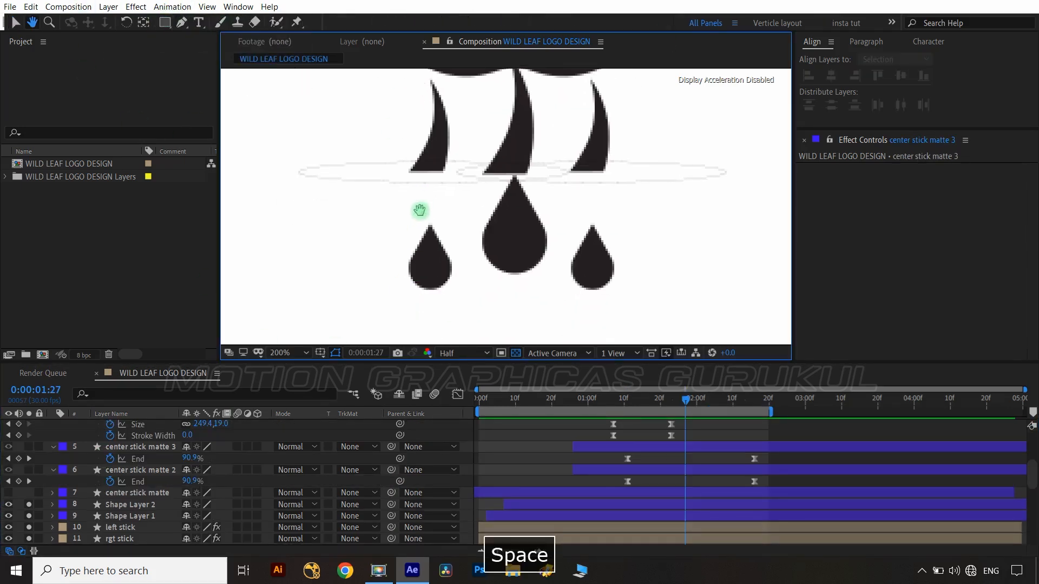
key(space)
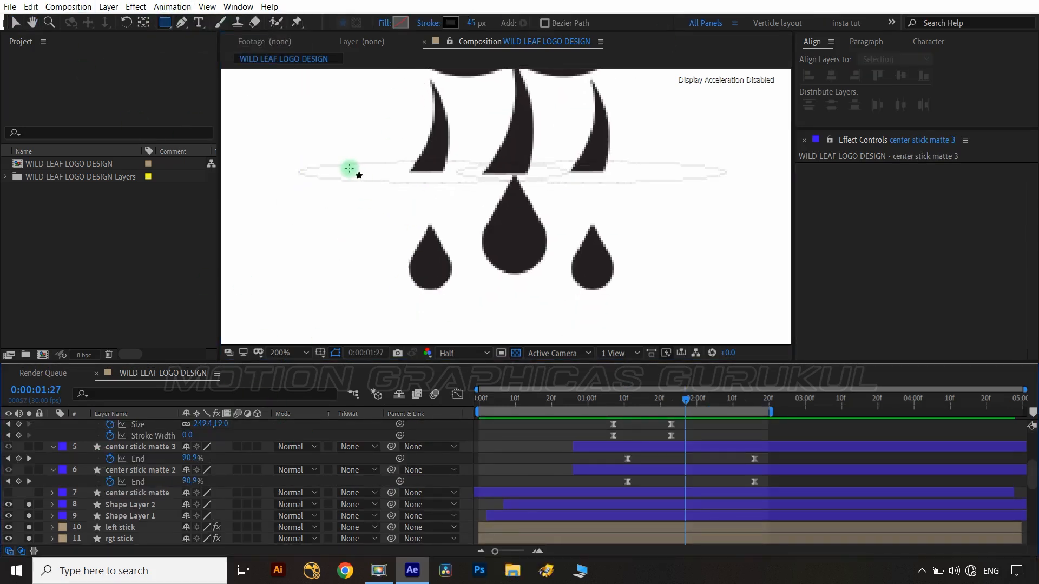
mouse_move(349, 168)
mouse_down()
mouse_move(533, 250)
mouse_move(720, 288)
mouse_up()
Remove the rectangle's stroke and set its fill to red FF0033.
click(428, 23)
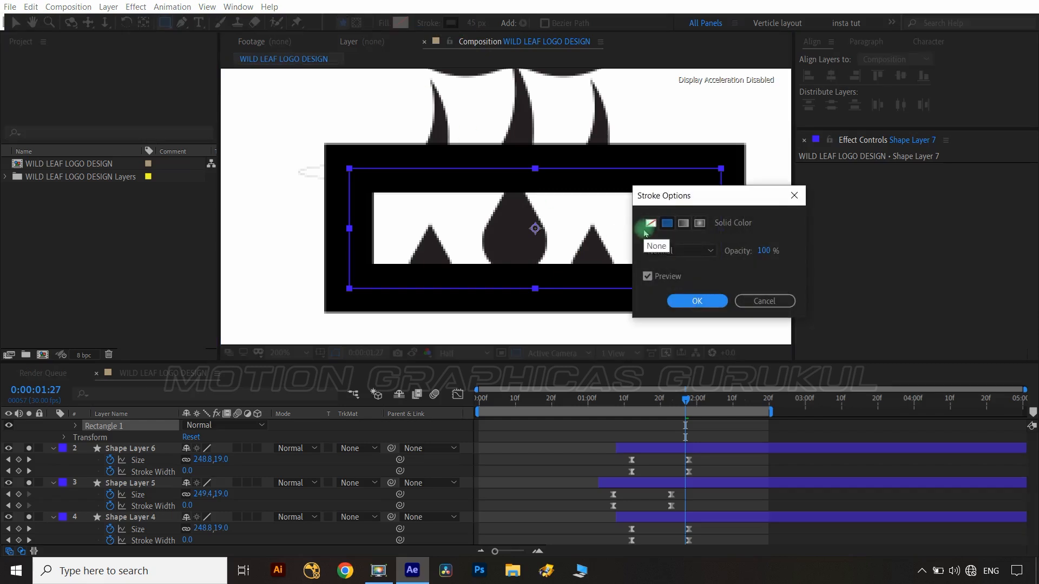
click(650, 223)
click(681, 301)
click(400, 23)
drag(86, 364, 306, 273)
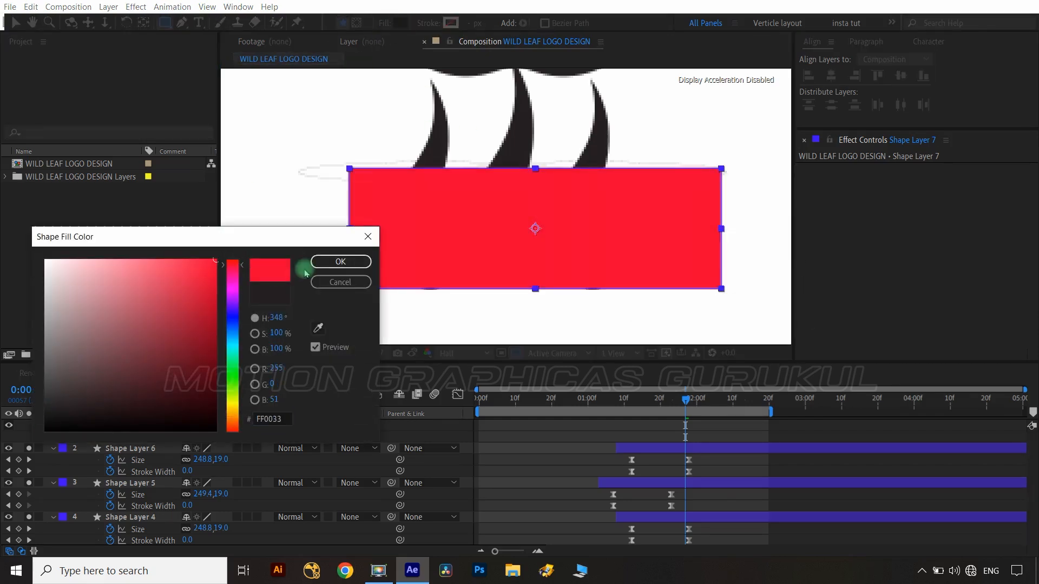
click(340, 262)
Nudge the red rectangle, Shape Layer 7, down until its upper edge meets the base of the sticks.
key(shift+Down)
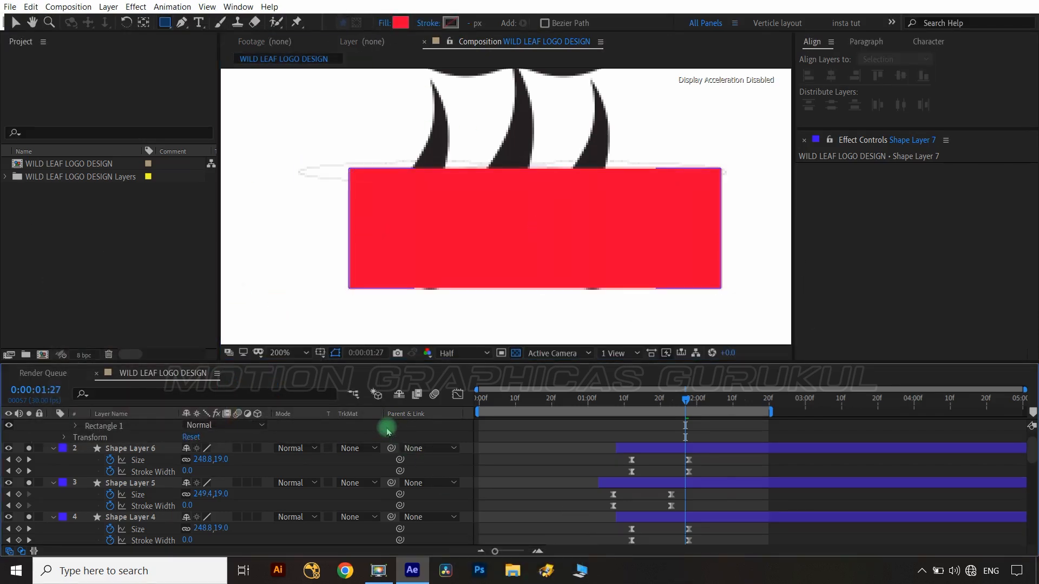
scroll(216, 476, up, 2)
click(130, 427)
key(shift+Down)
key(Up)
key(Up)
key(Up)
key(Up)
key(Up)
key(Down)
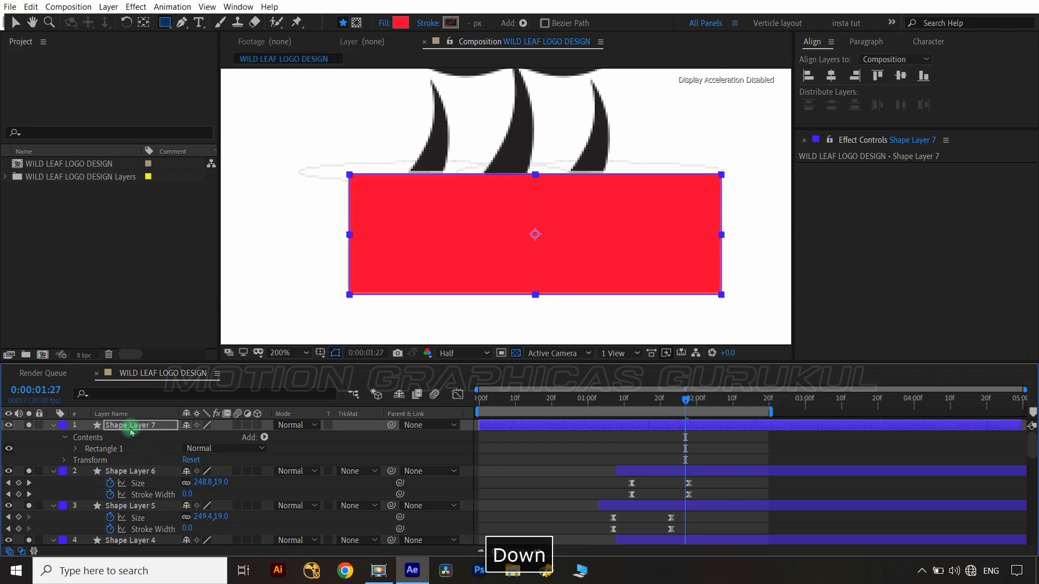
key(Down)
key(Up)
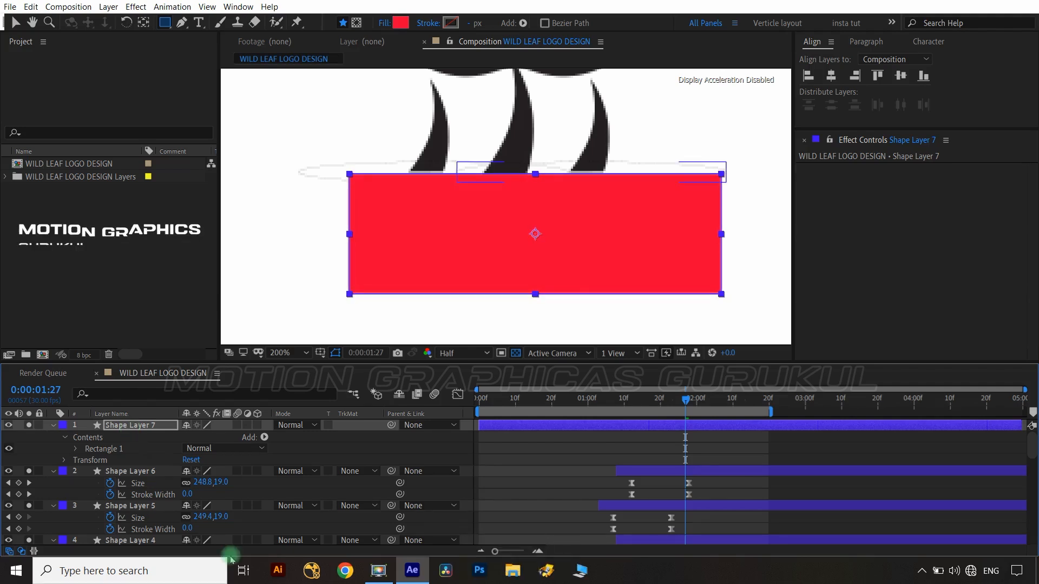
Rename the rectangle's layer to "drop matte" and turn off its solo so it is hidden.
click(355, 441)
click(39, 431)
key(Return)
text(drop)
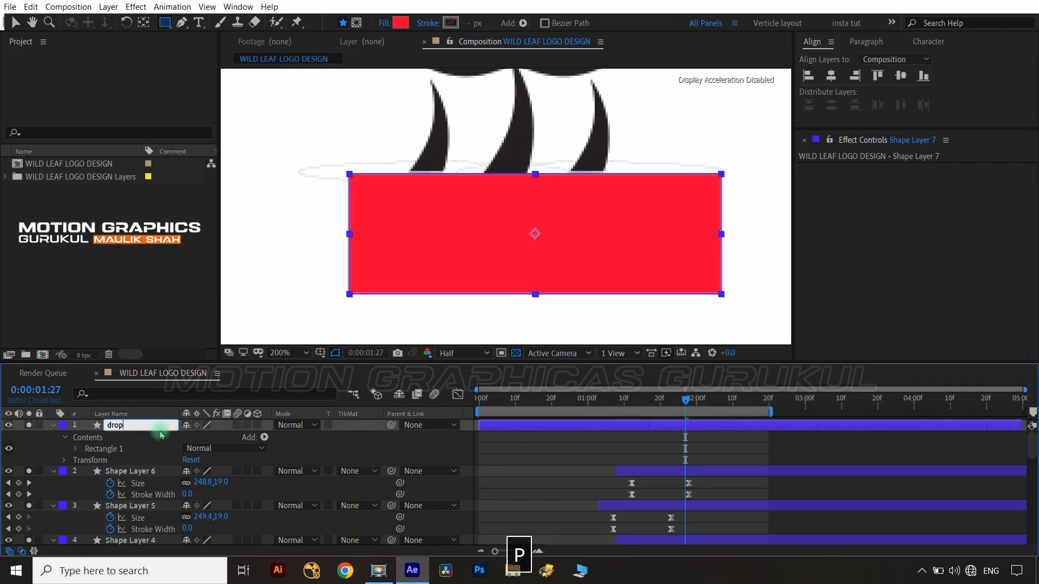
text( matte)
key(Return)
click(29, 424)
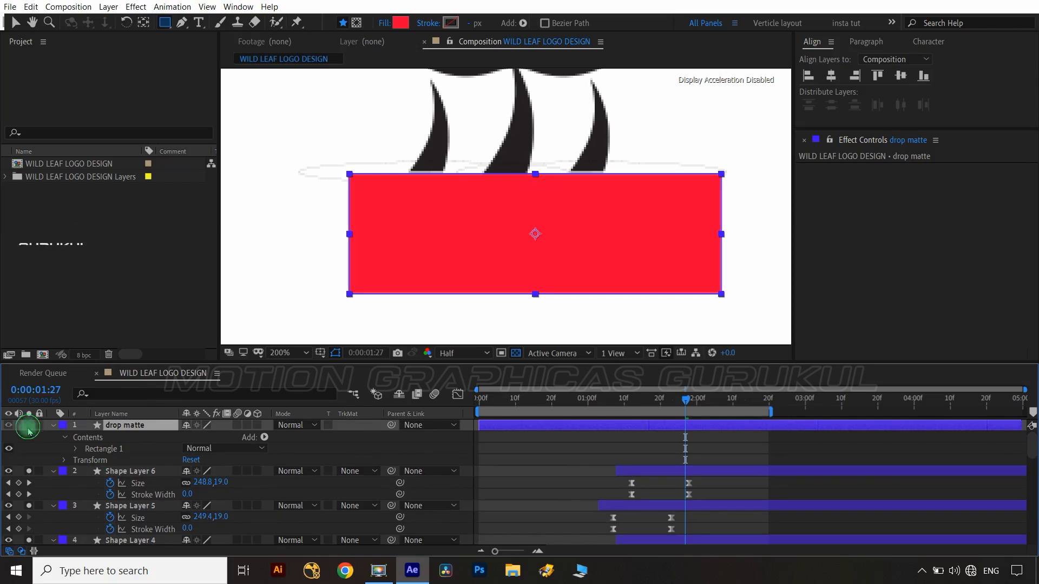
Paste Set Matte onto the center drop, Layer 9 Outlines 2, taking the matte from drop matte with Invert Matte enabled.
scroll(186, 470, down, 3)
scroll(185, 470, down, 5)
click(132, 460)
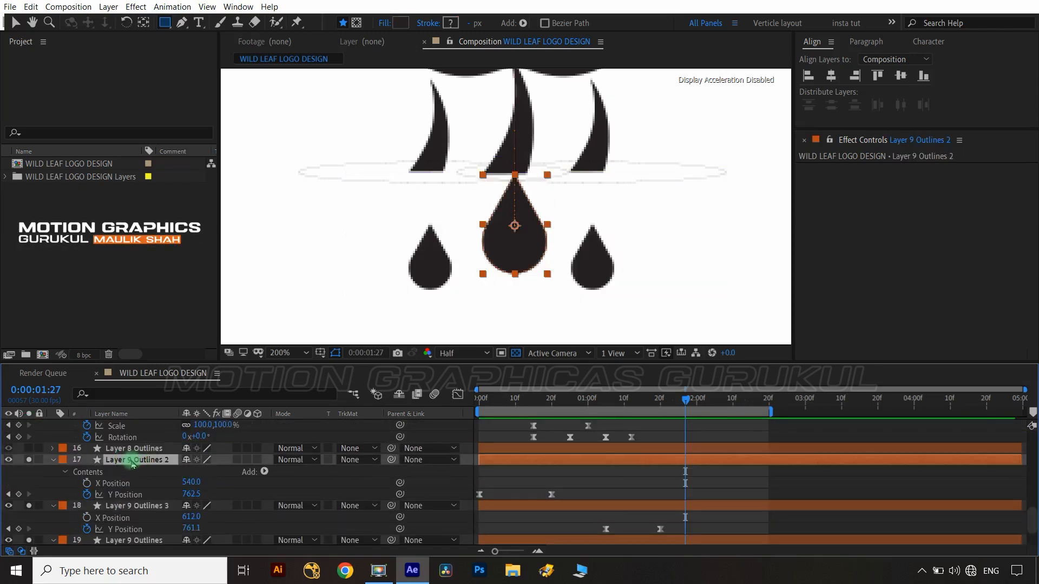
key(ctrl+v)
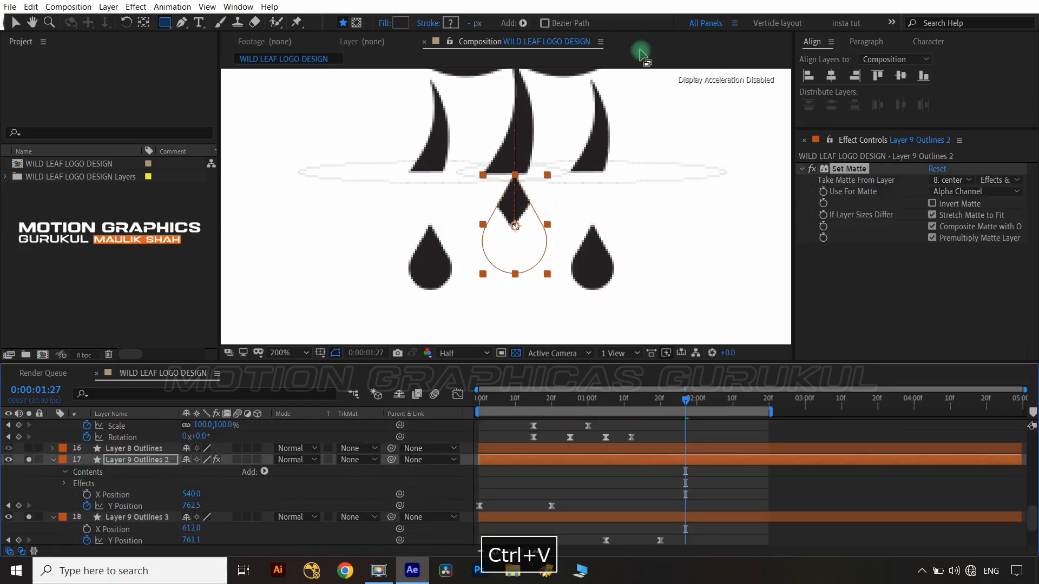
click(950, 180)
click(956, 211)
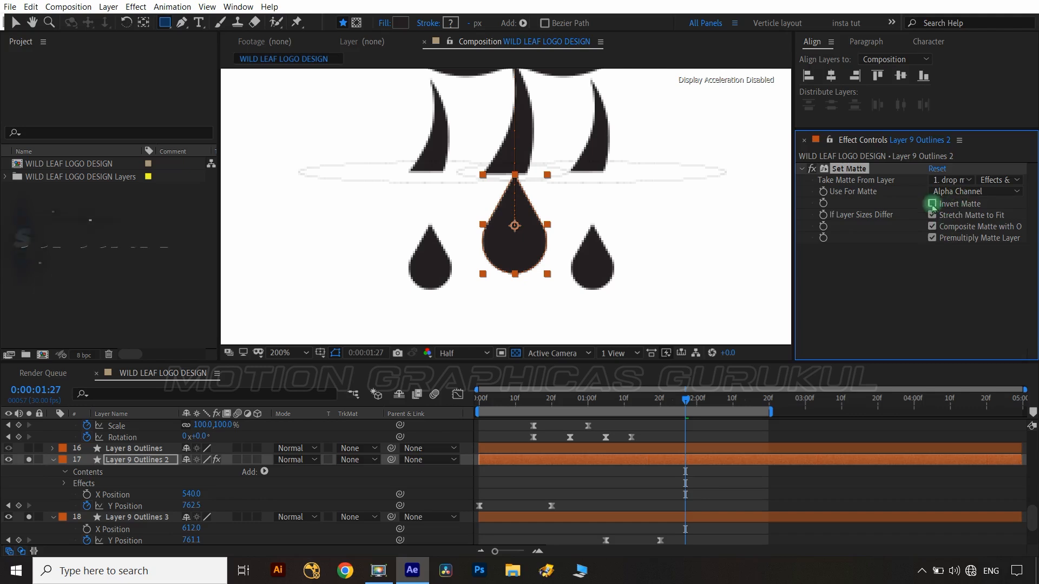
click(932, 204)
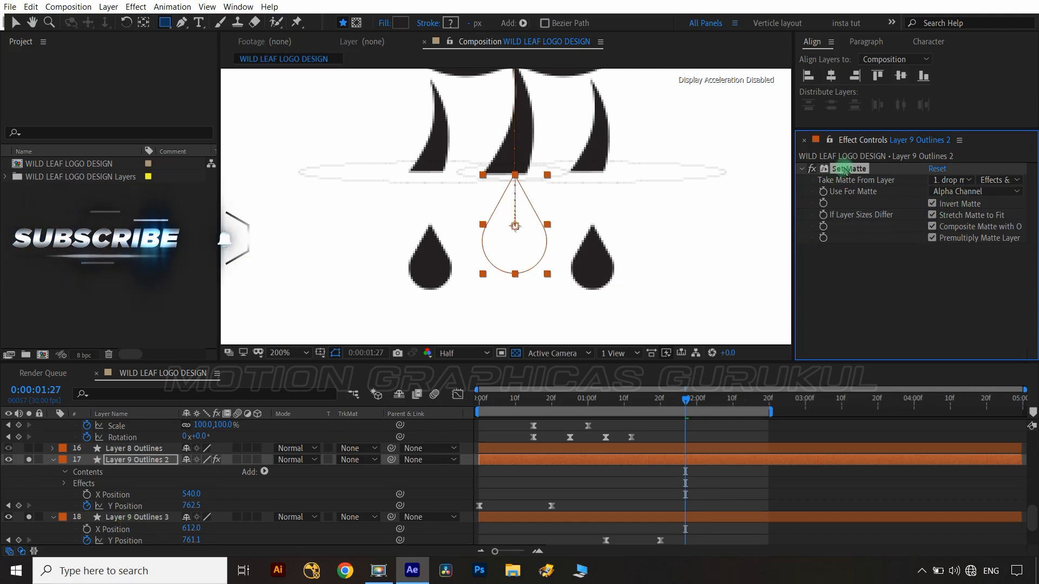
Copy the center drop's Set Matte effect onto both small drops, Layer 9 Outlines 3 and Layer 9 Outlines, and save the project.
key(ctrl+c)
click(161, 538)
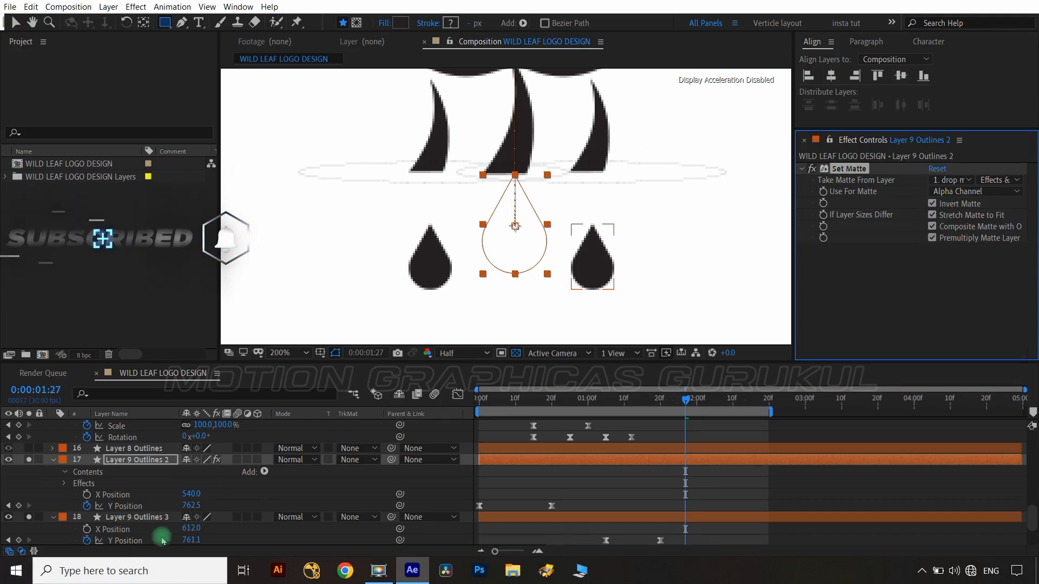
click(139, 517)
scroll(139, 508, down, 2)
ctrl+click(140, 495)
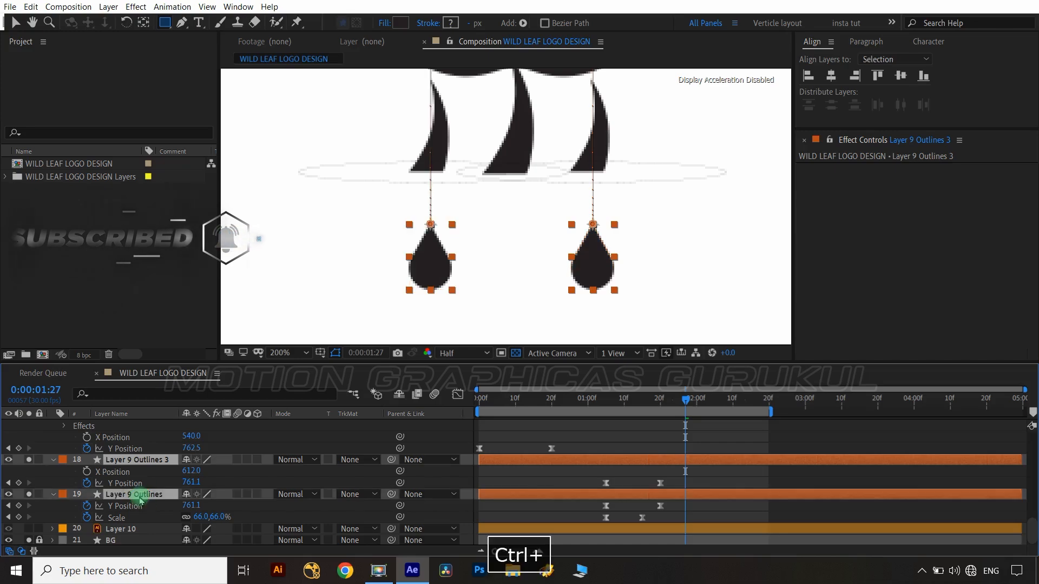
key(ctrl+v)
key(ctrl+s)
key(shift+slash)
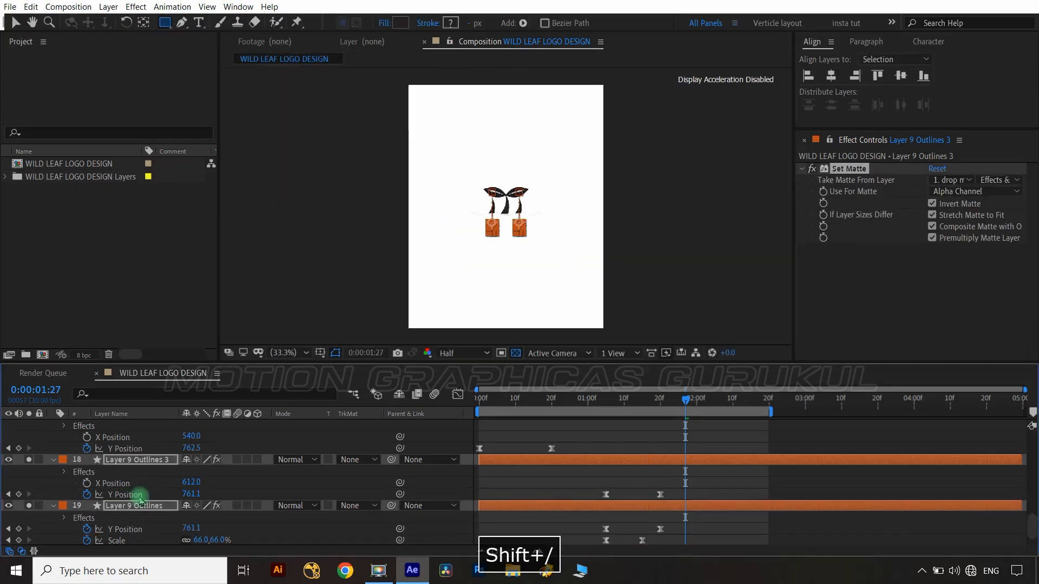